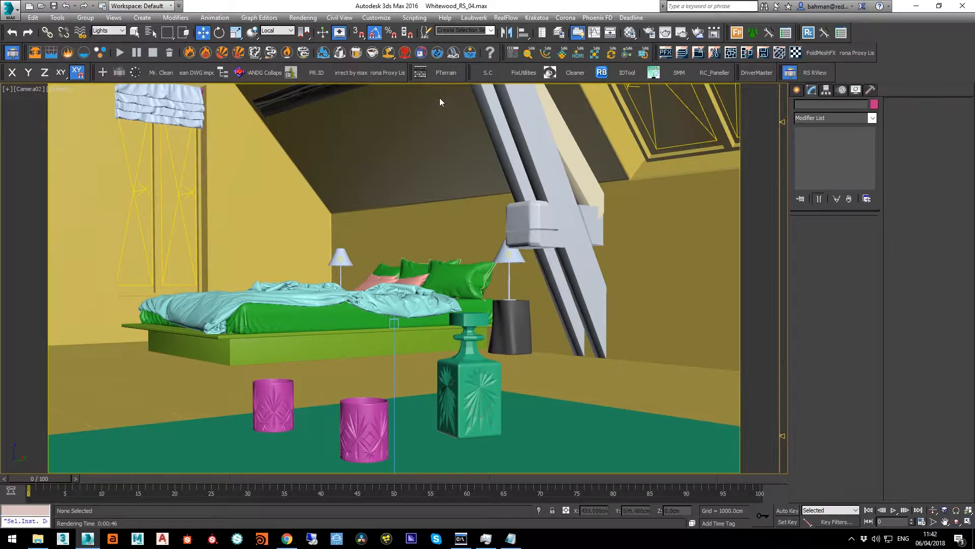
Set the system unit scale to 1 unit = 1.0 Meters in the units setup and accept the settings
click(381, 18)
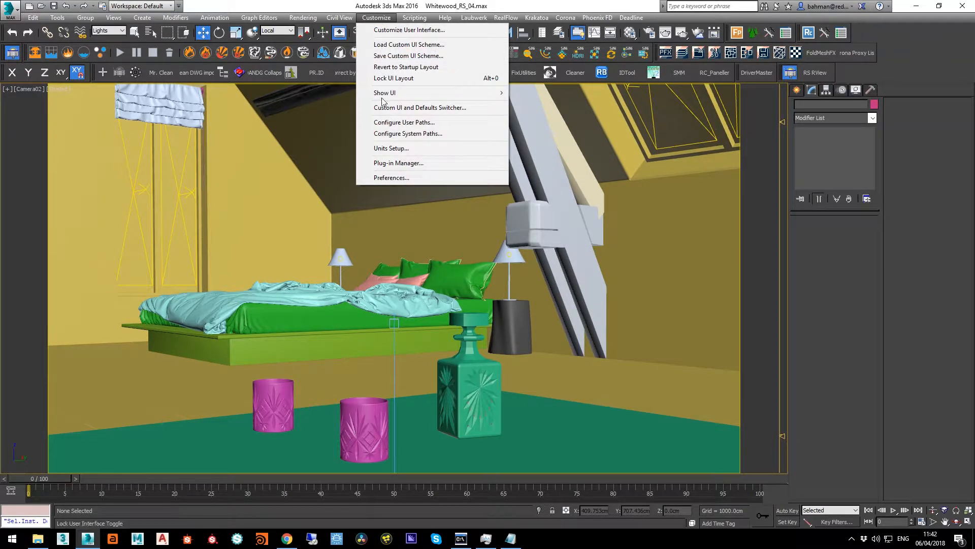
click(383, 147)
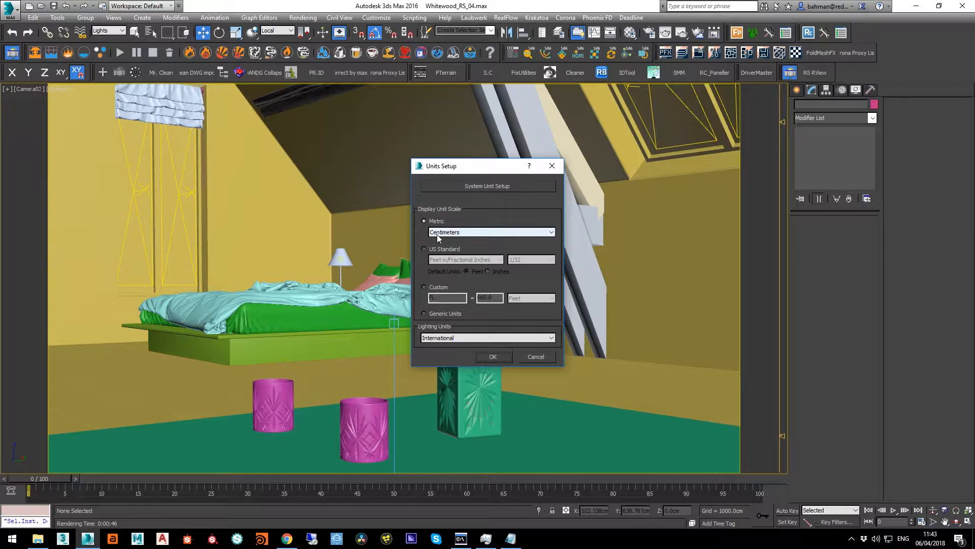
click(489, 186)
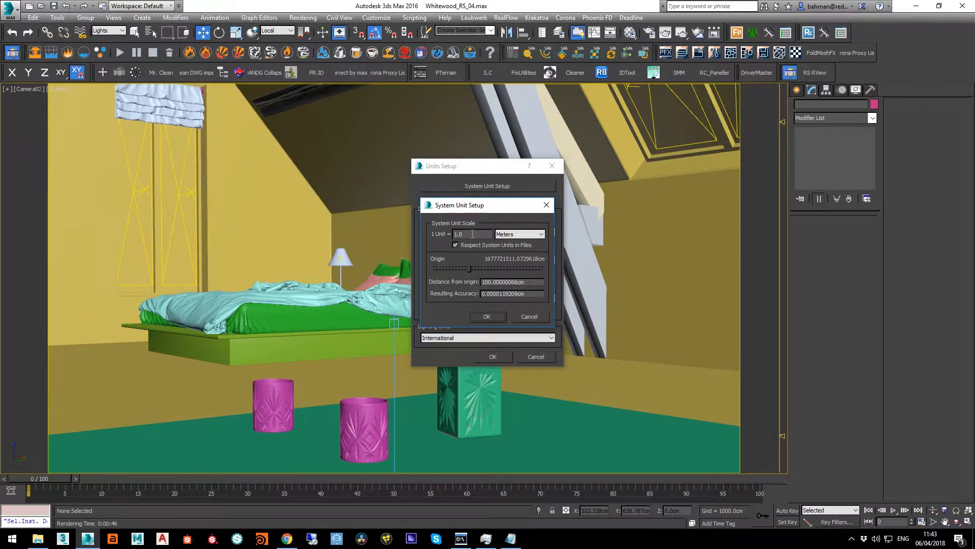
click(527, 235)
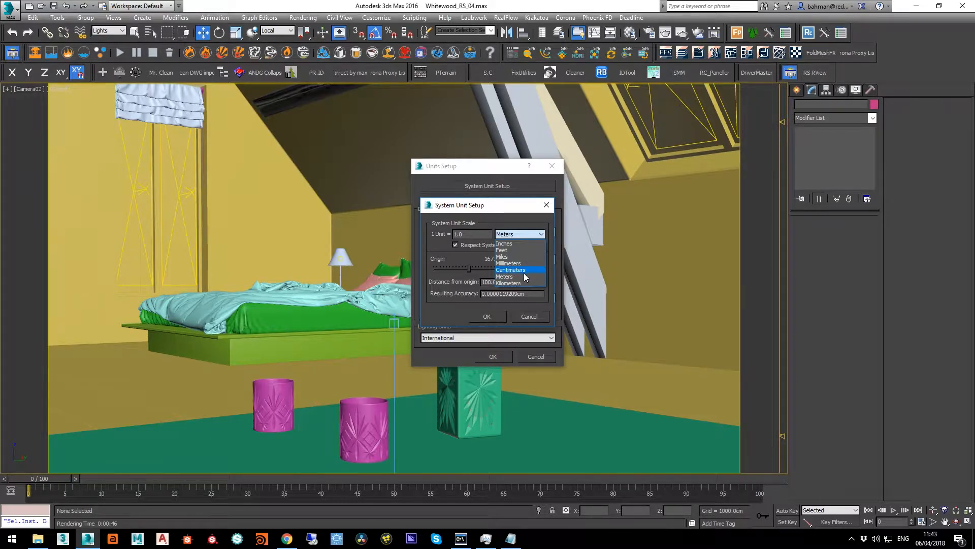
click(522, 276)
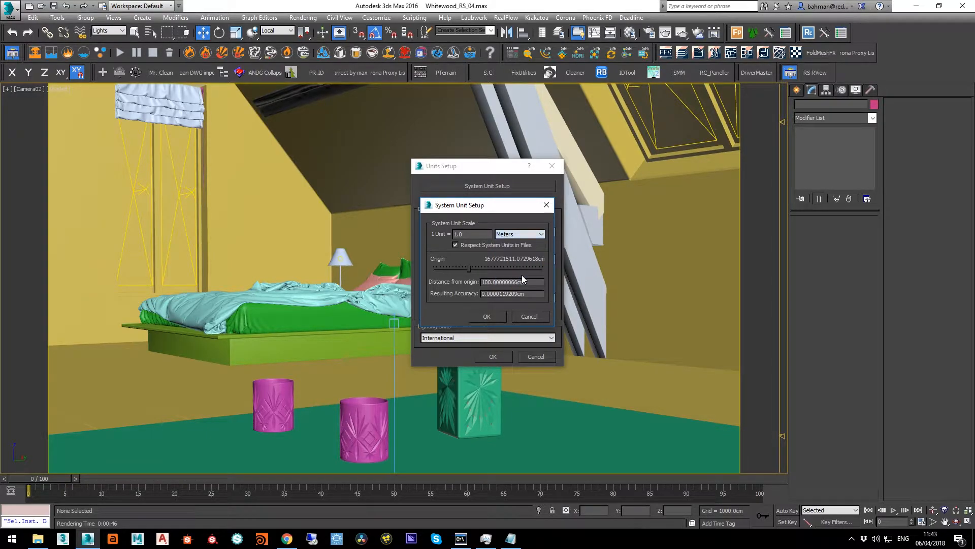
click(501, 319)
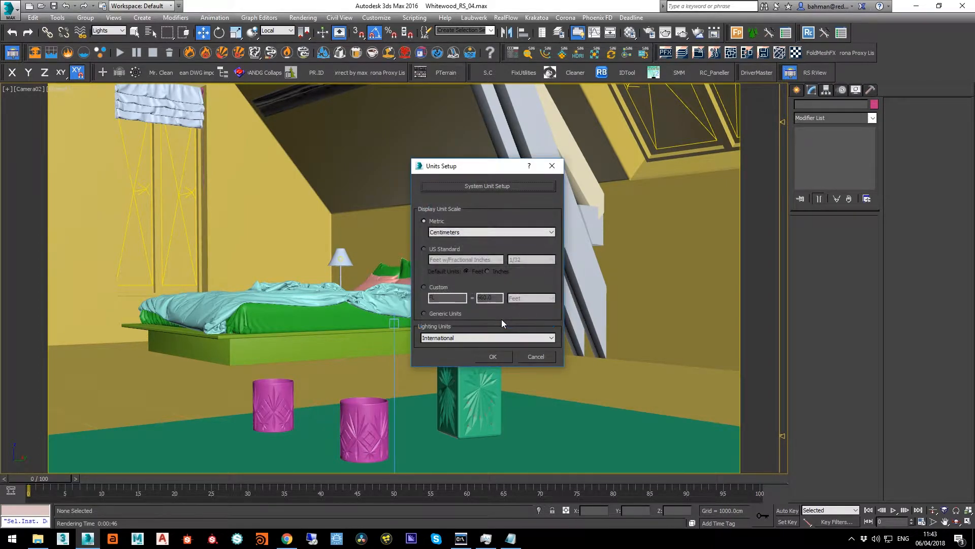
click(499, 355)
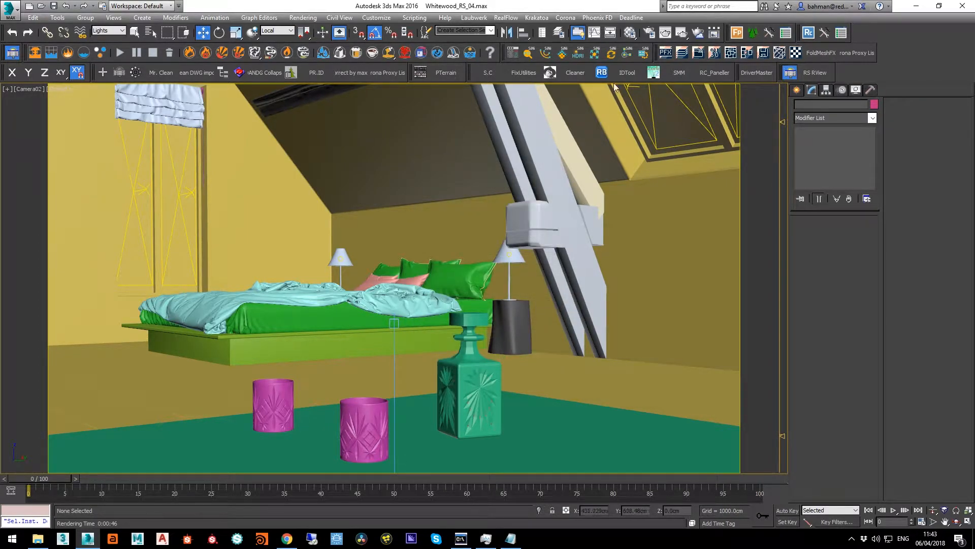
Set the Units To Meters Scale to 100 in the Redshift renderer's photometric output settings
click(650, 33)
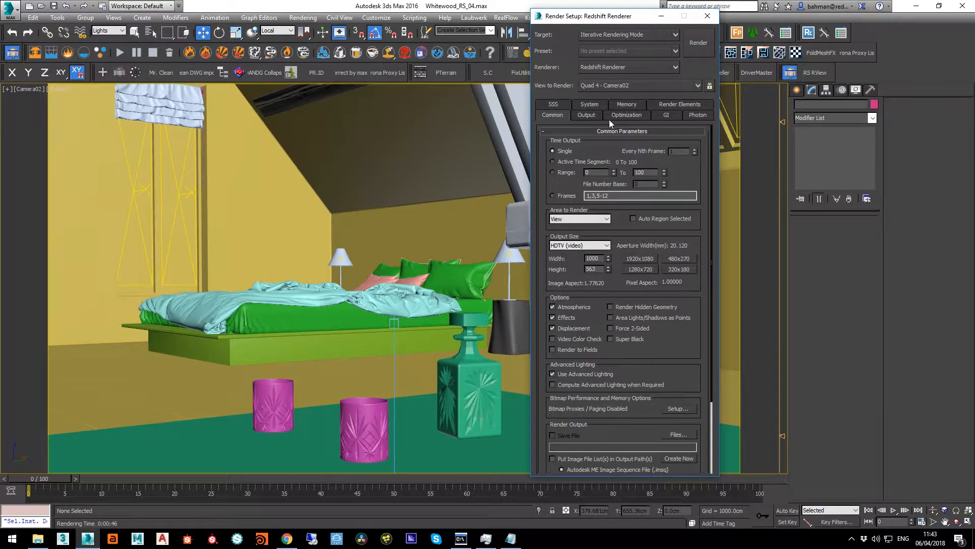
click(595, 115)
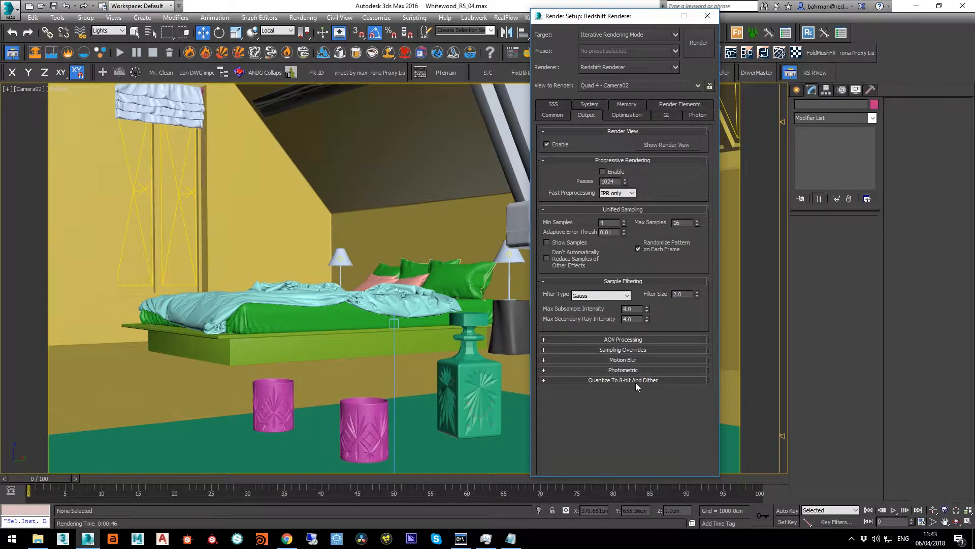
click(635, 370)
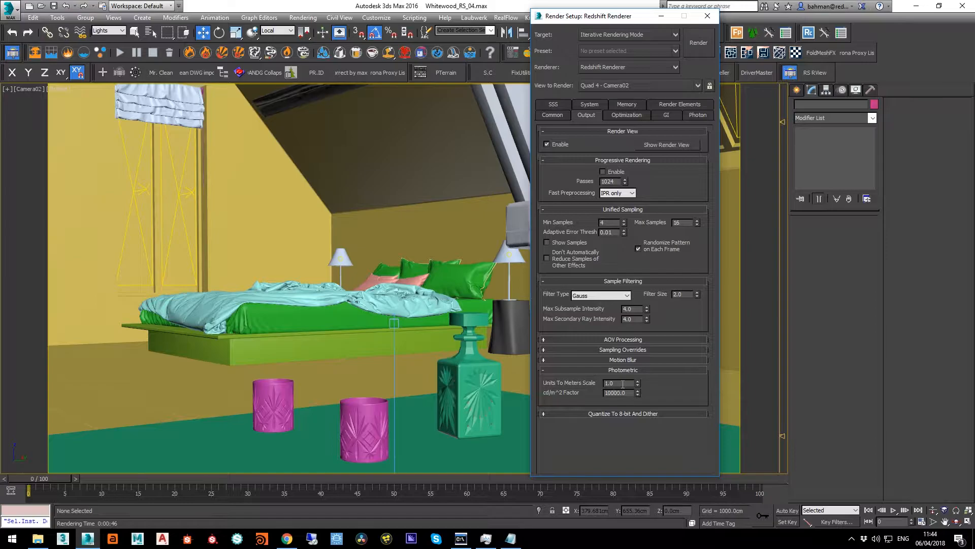
drag(623, 384, 604, 385)
text(1)
With the Environment and Effects settings open alongside, set the photometric Units To Meters Scale to 1.0, and minimize both dialogs
key(8)
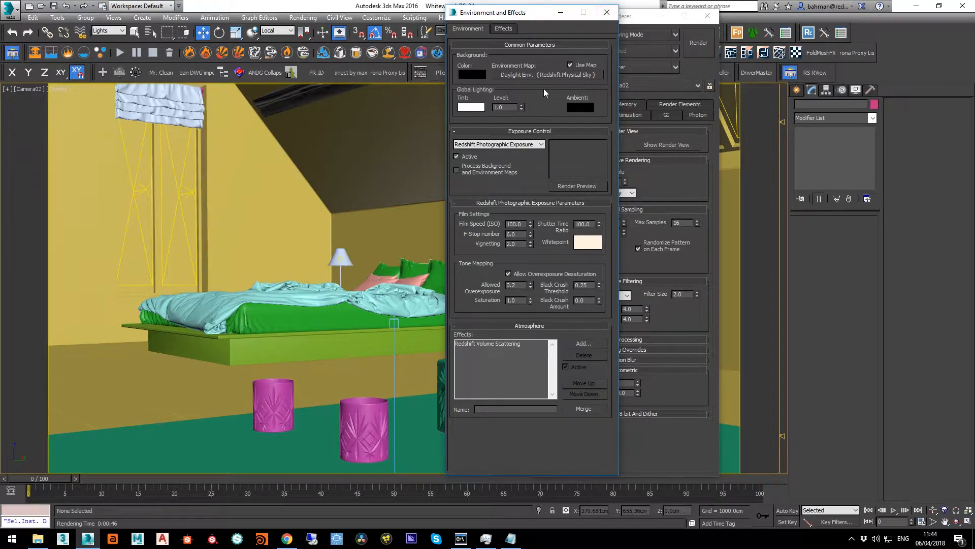
drag(538, 12, 443, 7)
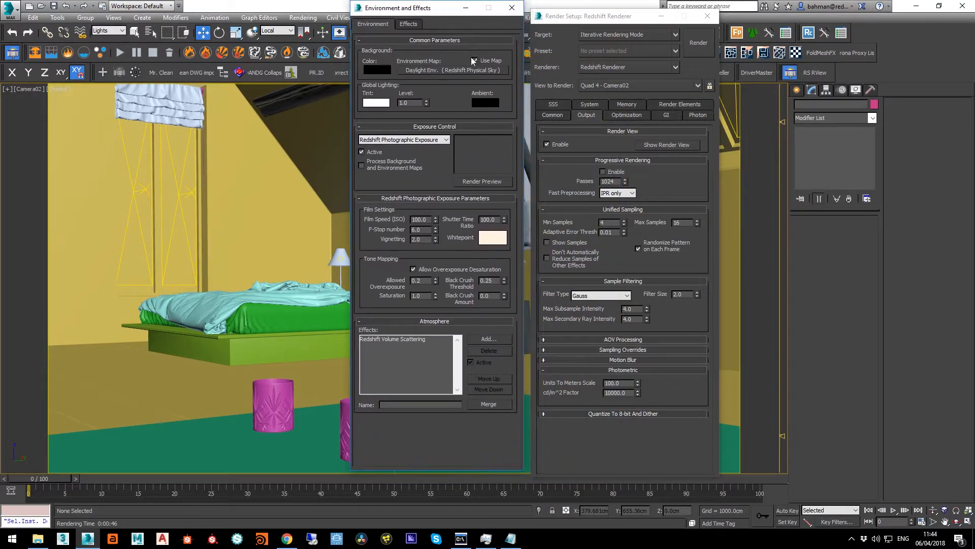
double_click(626, 383)
text(1.0)
key(Return)
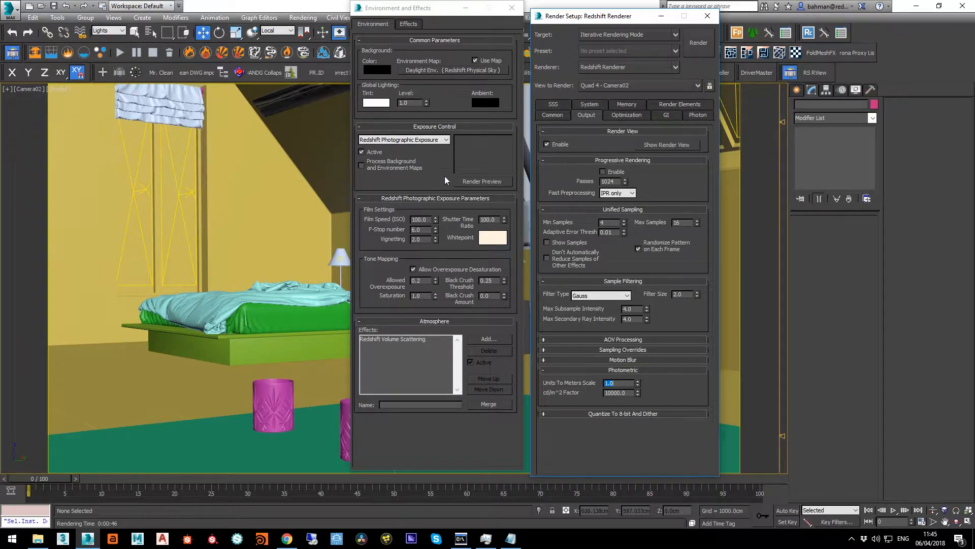
click(468, 12)
click(662, 15)
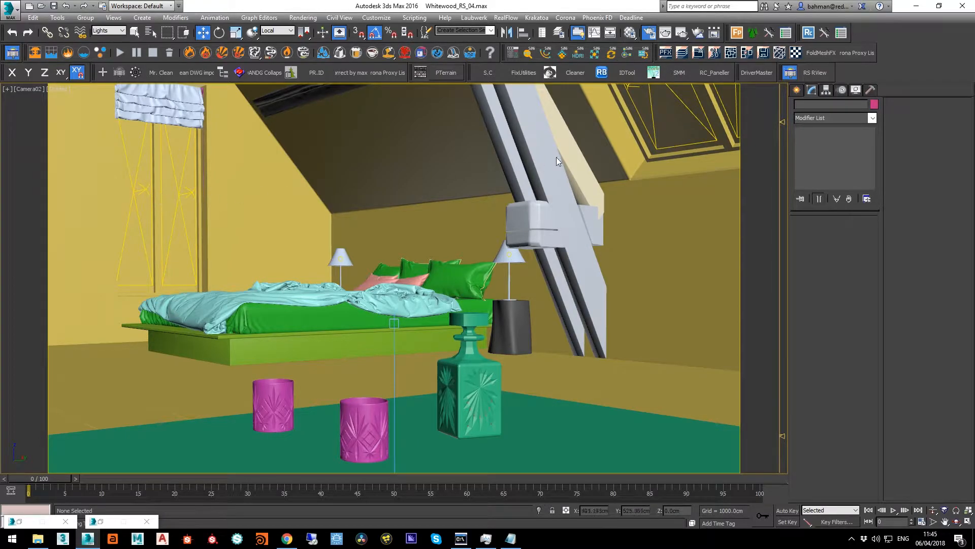
Select the Redshift area light at the side window and switch the camera view to wireframe
click(655, 134)
click(194, 193)
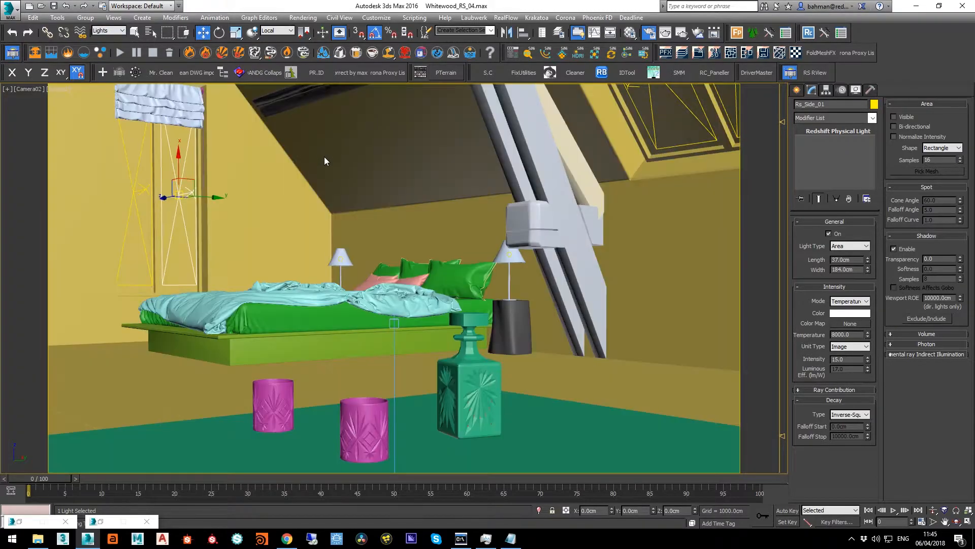
key(F3)
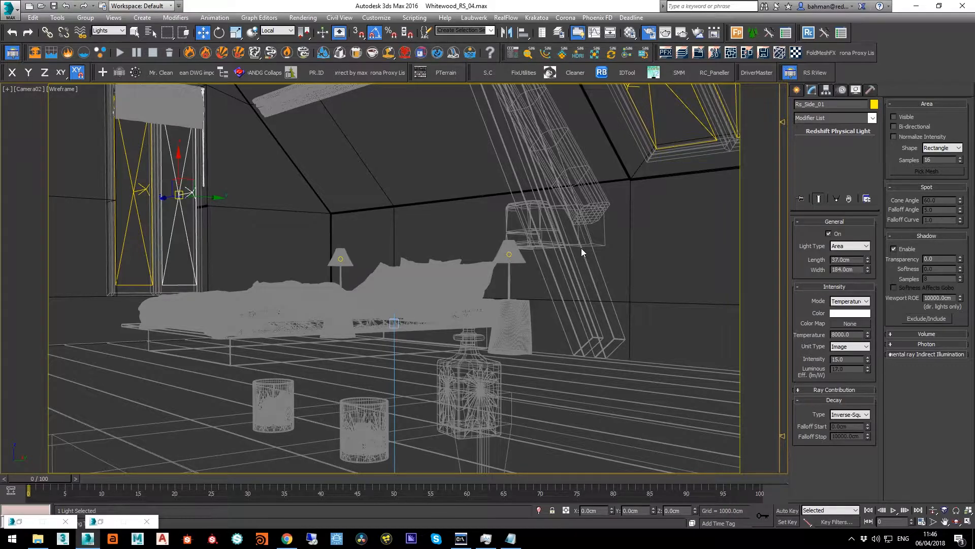
Reopen the Environment and Effects settings and select the RsSun light through the Light Lister
key(8)
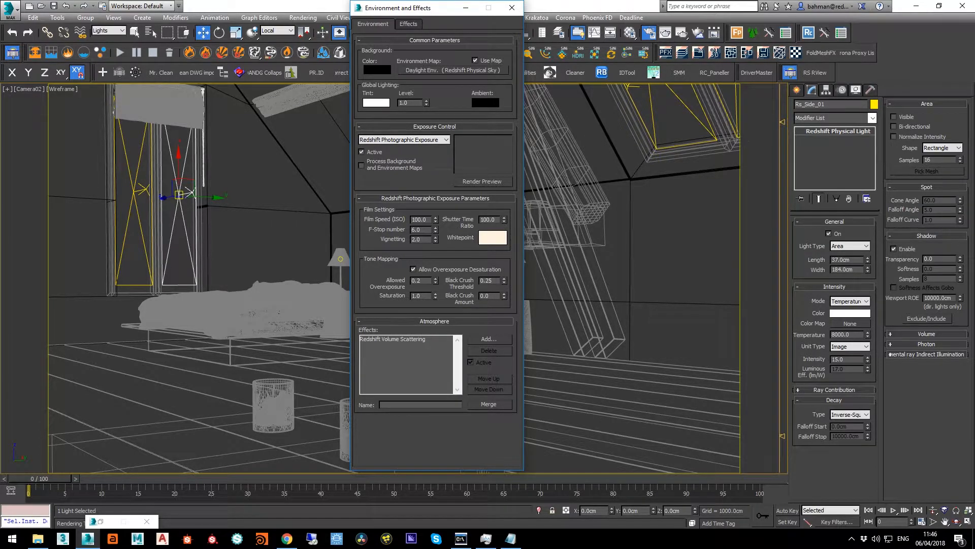
key(ctrl+l)
drag(747, 48, 678, 59)
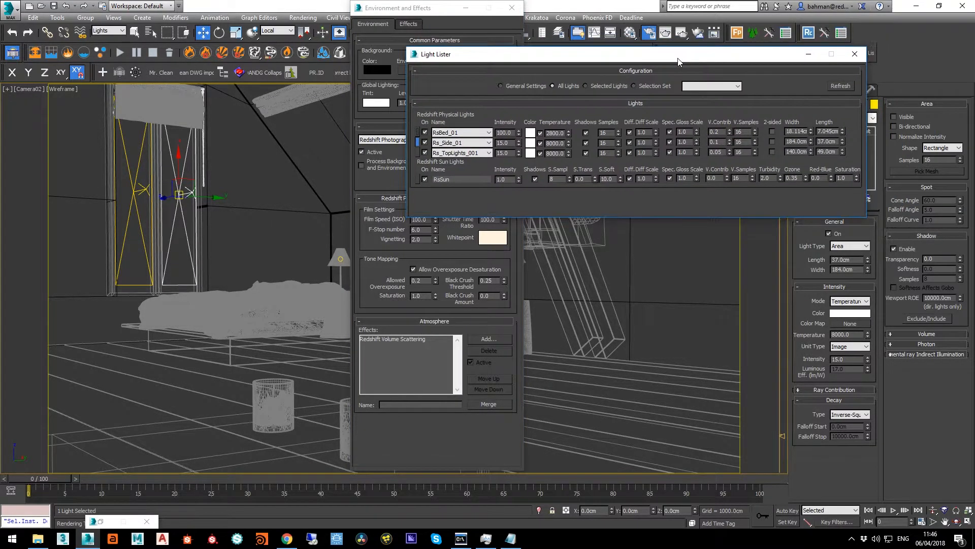
click(417, 179)
drag(630, 55, 493, 72)
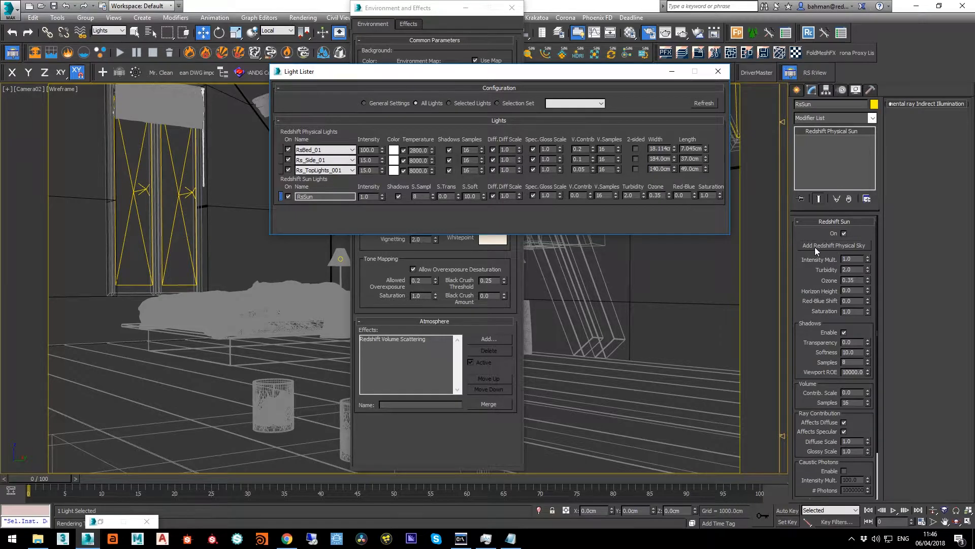
click(716, 72)
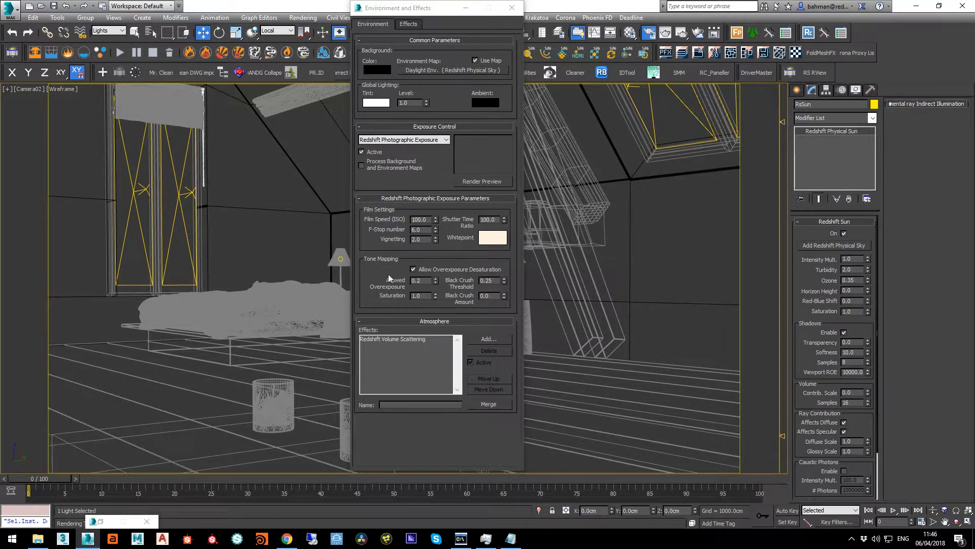
Examine the parameters of the Redshift Volume Scattering atmosphere and the Redshift Bokeh effect, and close the environment settings
click(371, 302)
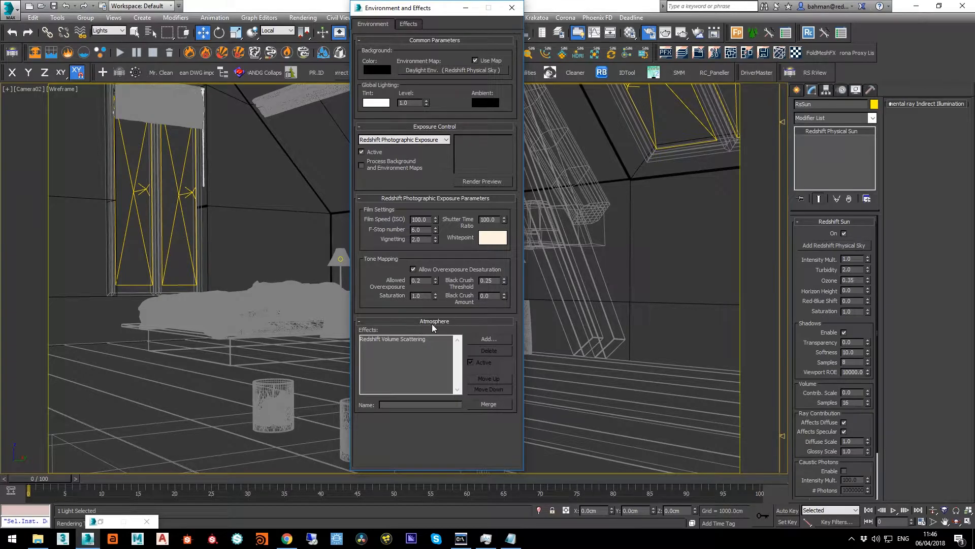
click(400, 341)
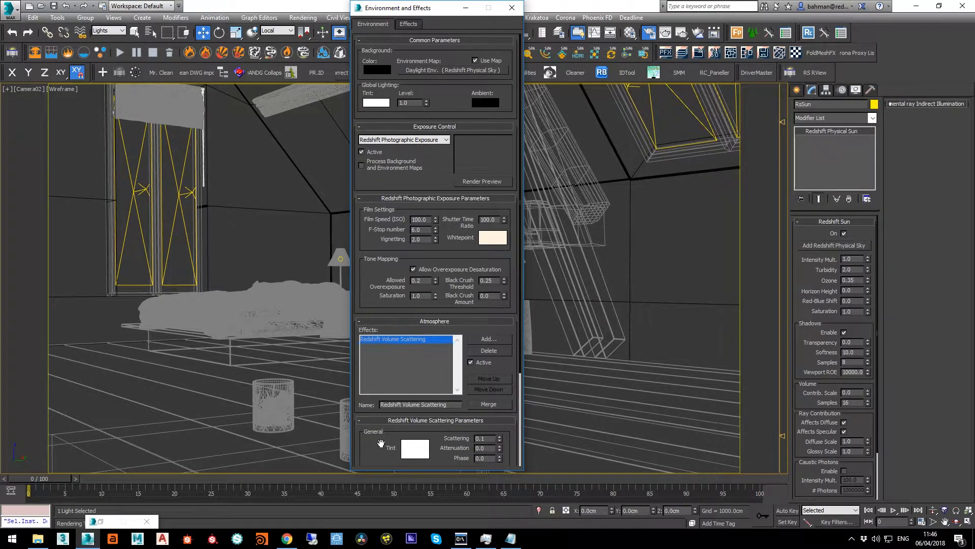
drag(384, 446, 380, 292)
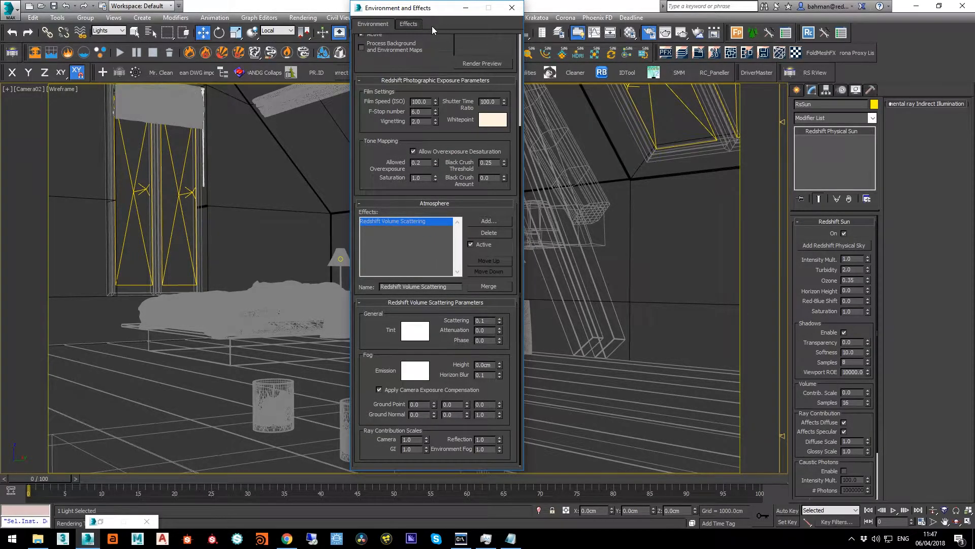
click(416, 23)
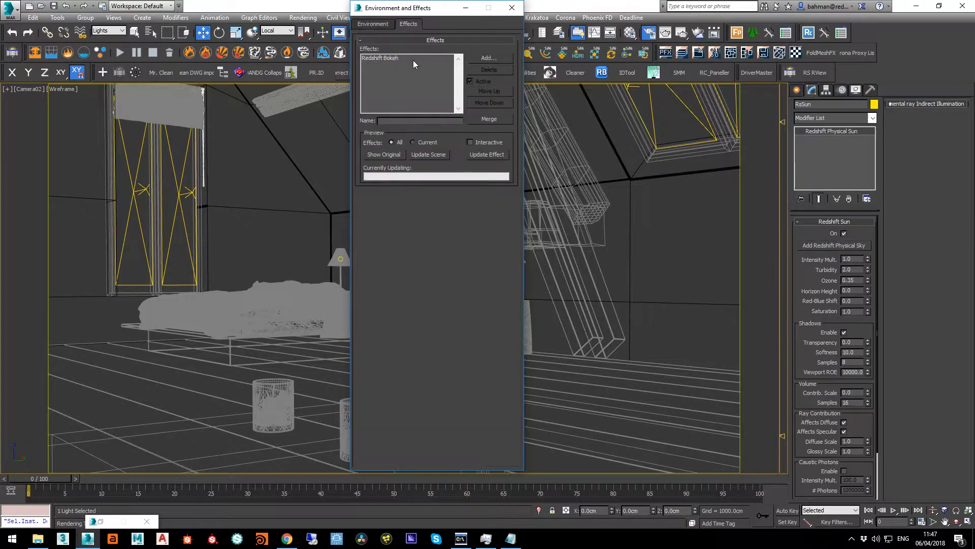
click(385, 57)
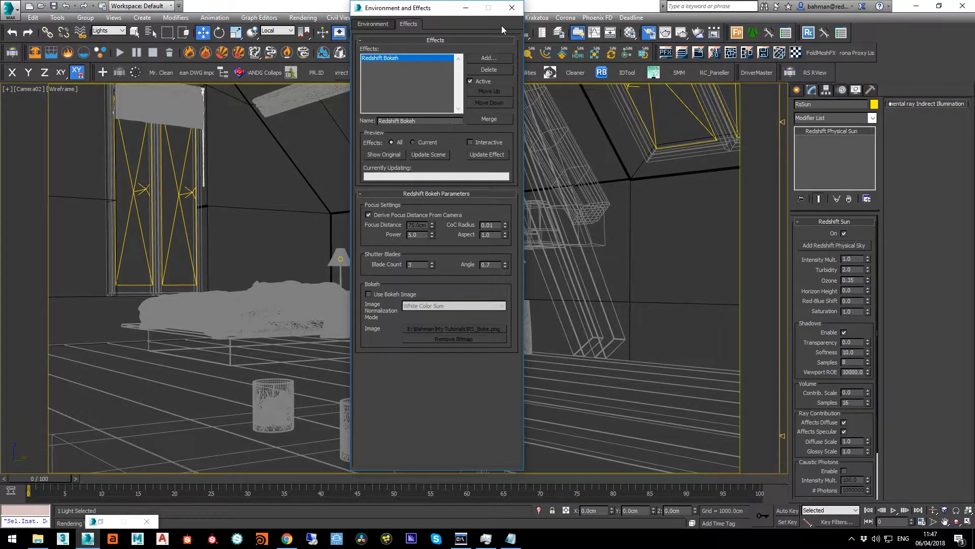
click(512, 8)
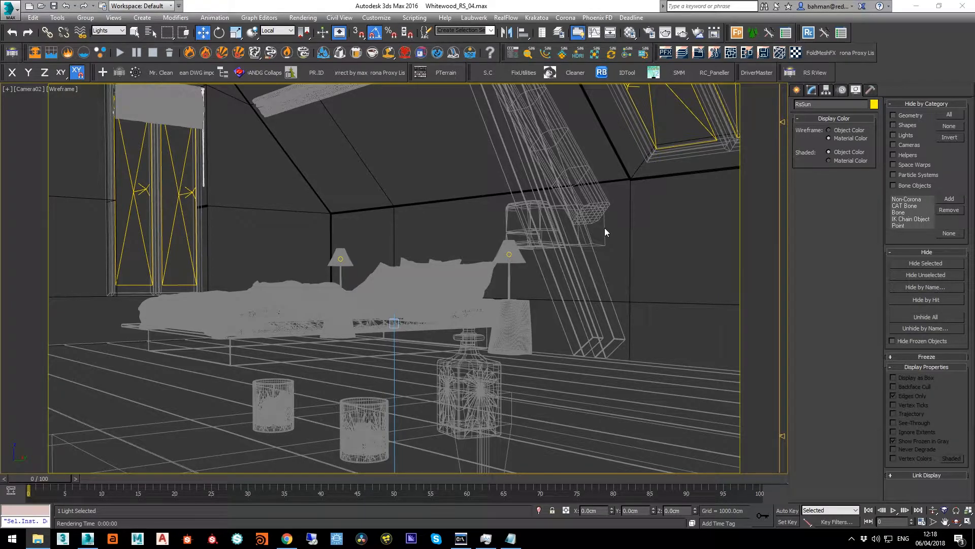
Set both the primary and secondary GI engines to Brute Force in the Redshift render setup
click(648, 32)
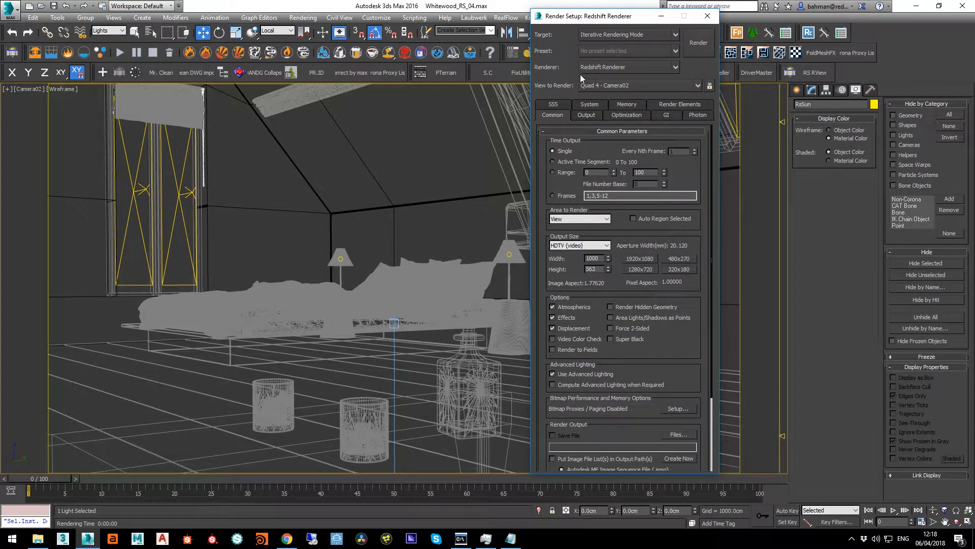
click(595, 115)
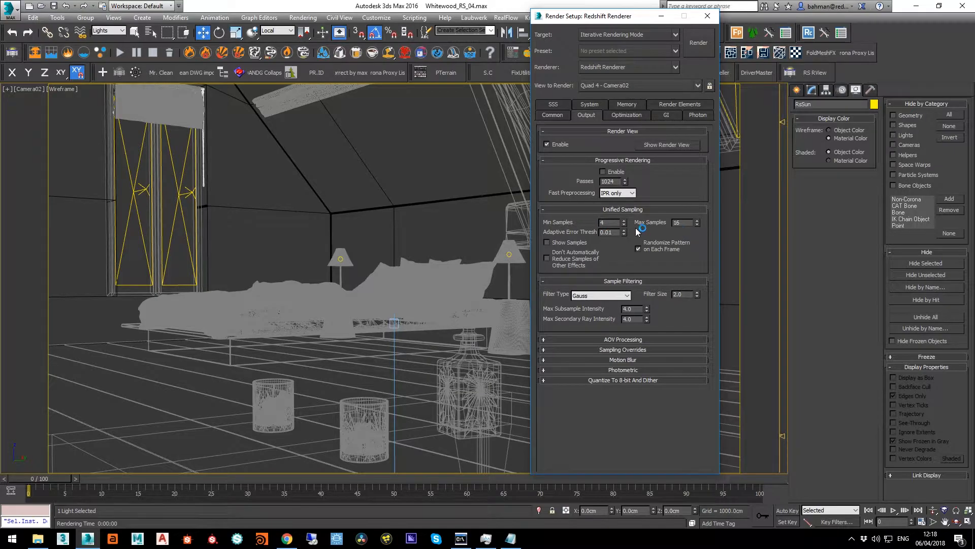
click(626, 115)
click(659, 115)
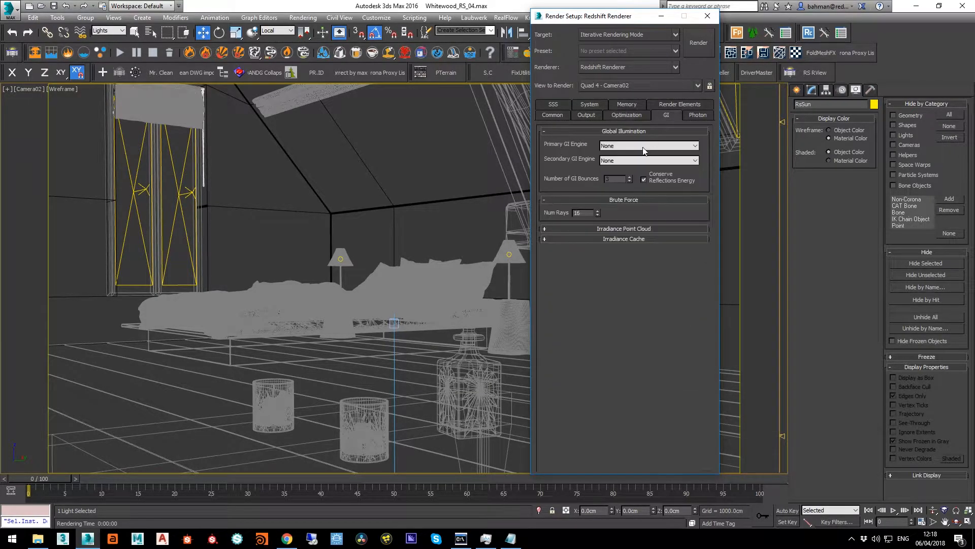
click(613, 147)
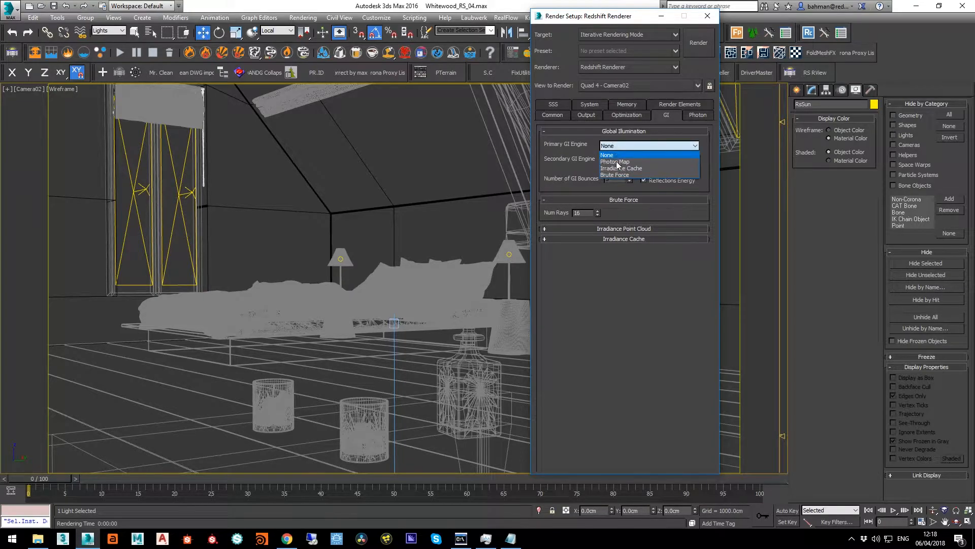
click(614, 175)
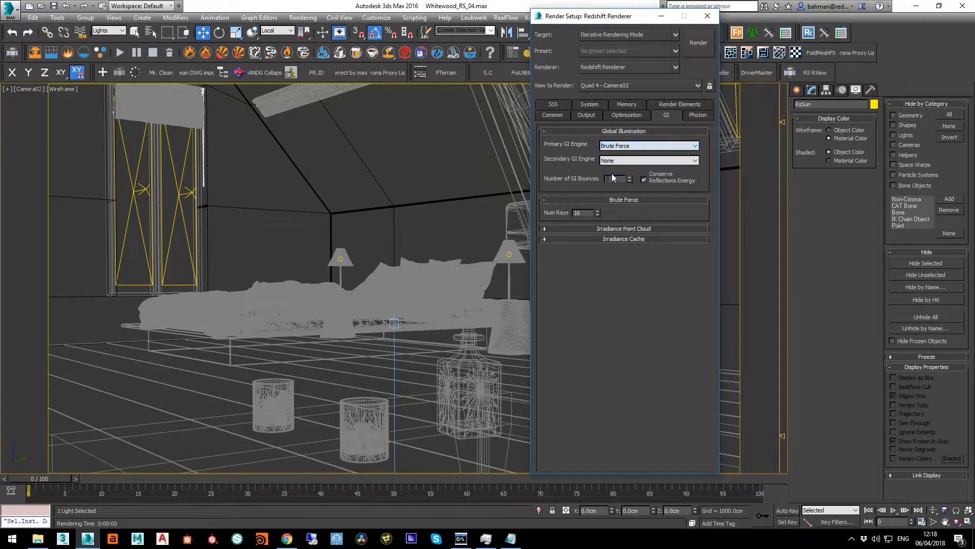
click(613, 162)
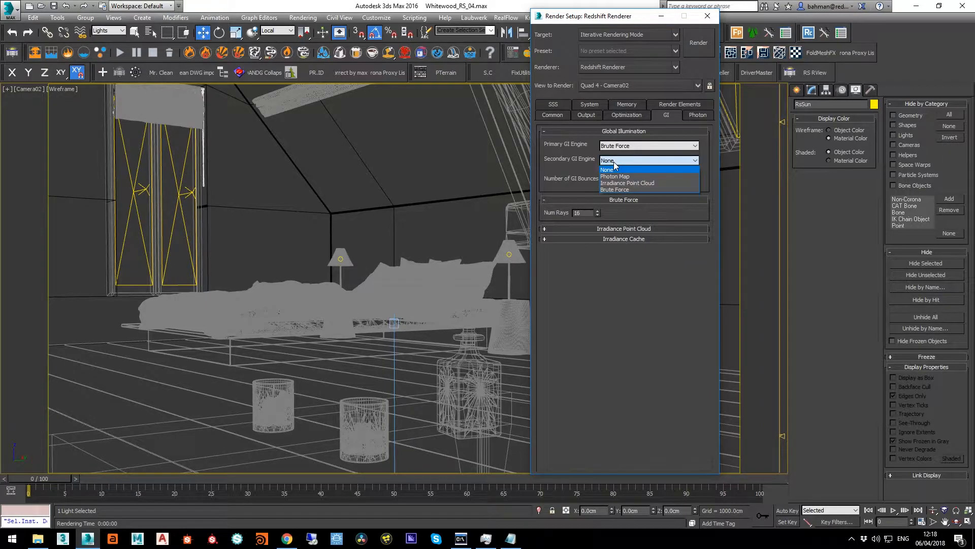
click(618, 188)
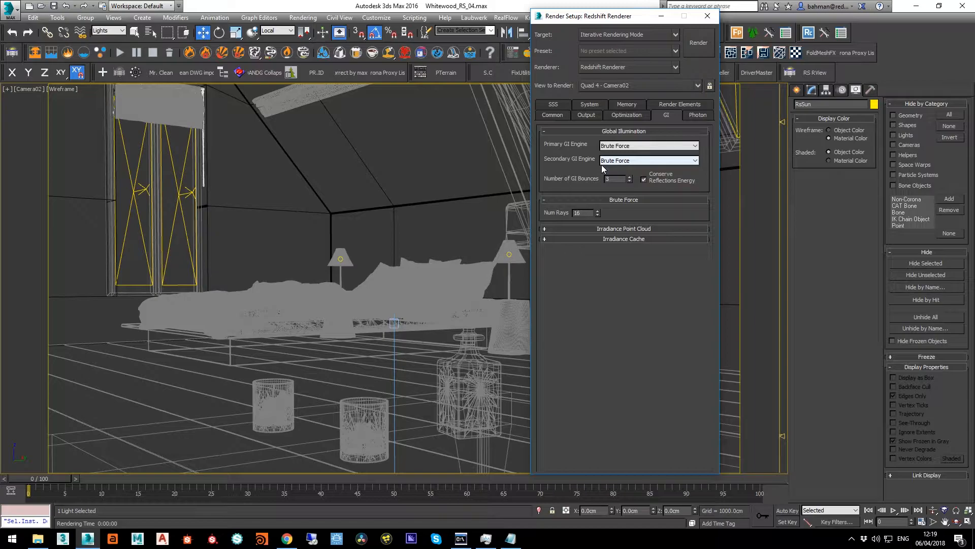
Set the primary GI engine to Irradiance Cache and the secondary GI engine to Irradiance Point Cloud
click(635, 145)
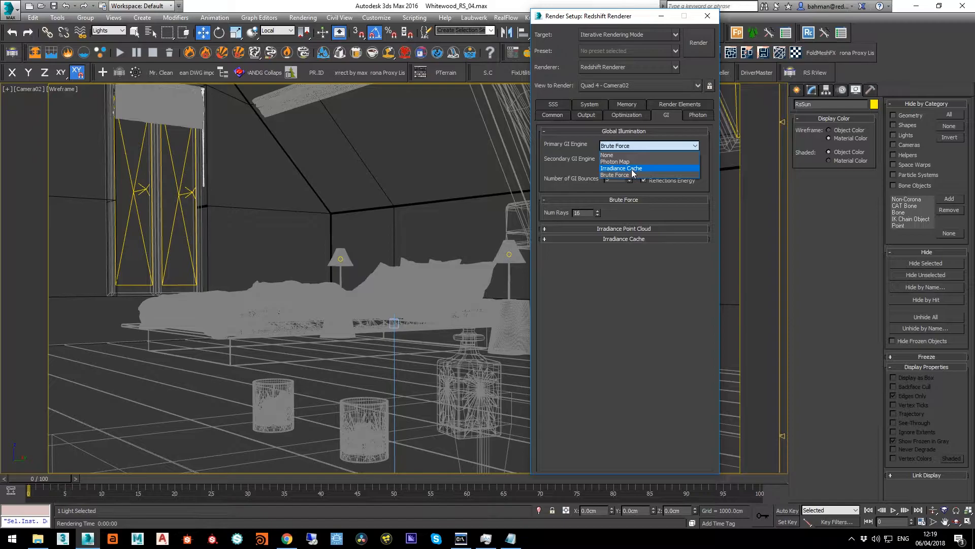
click(625, 168)
click(625, 161)
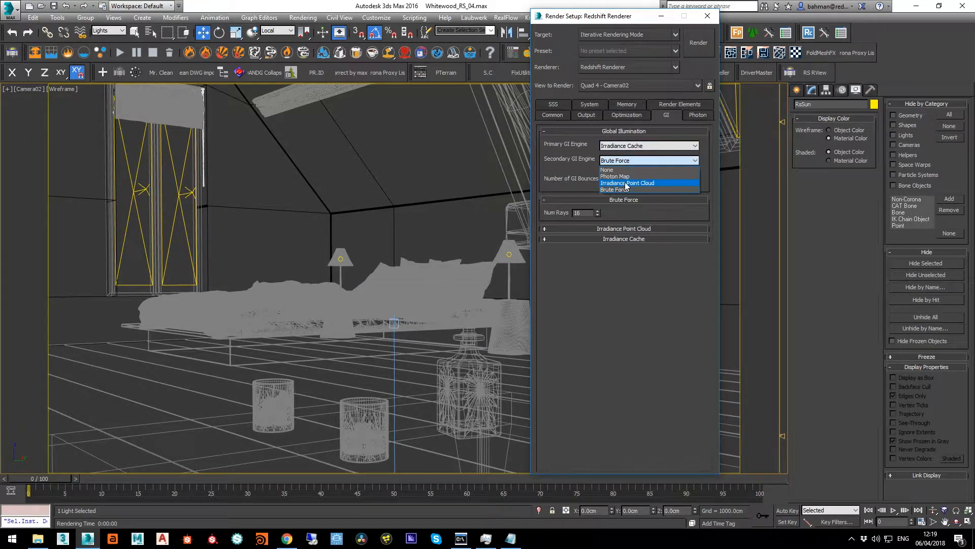
click(625, 182)
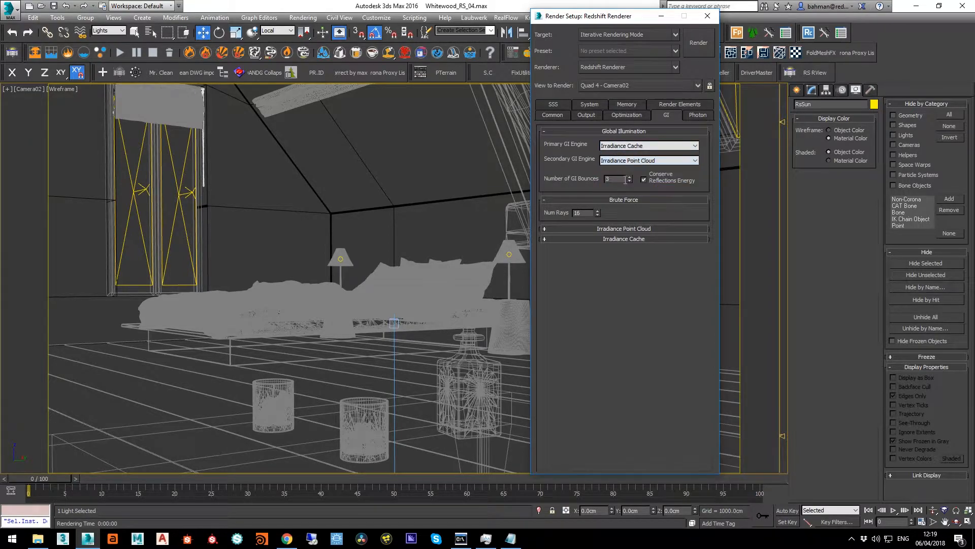
Return both the primary and secondary GI engines to Brute Force
click(649, 147)
click(619, 173)
click(620, 161)
click(617, 190)
Review the memory and common render settings, and render the Camera02 view
click(629, 105)
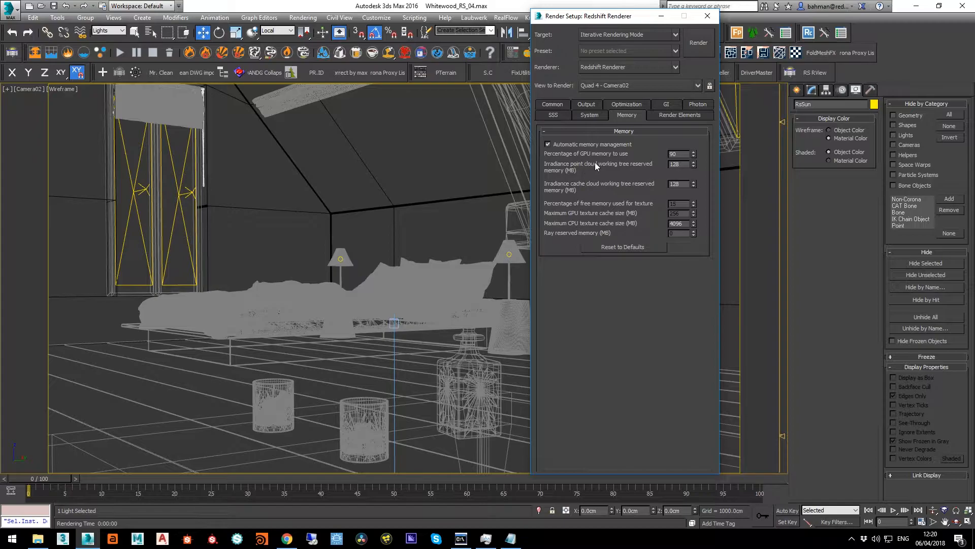
click(564, 106)
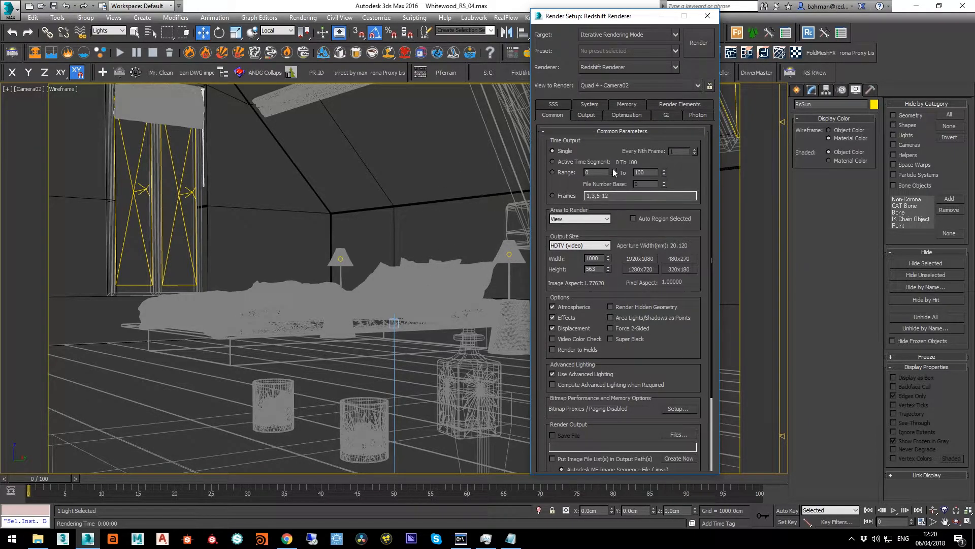
click(699, 44)
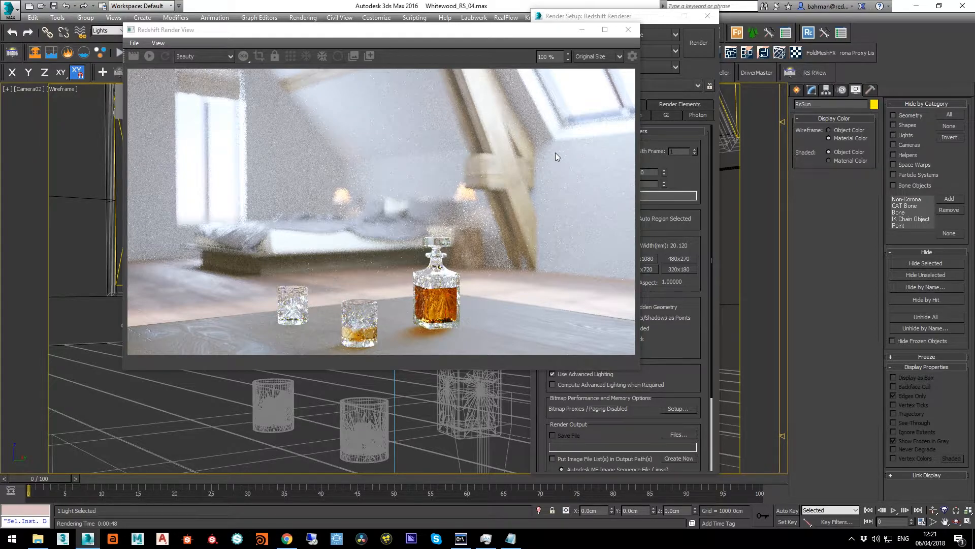
Examine the GI, optimization and system render settings, and move the render setup clear of the rendered image
click(659, 117)
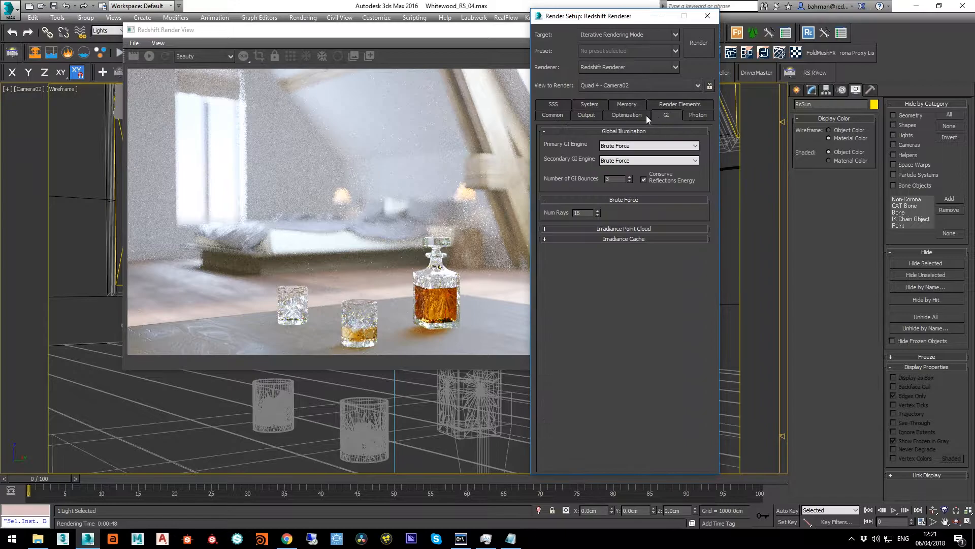
click(609, 114)
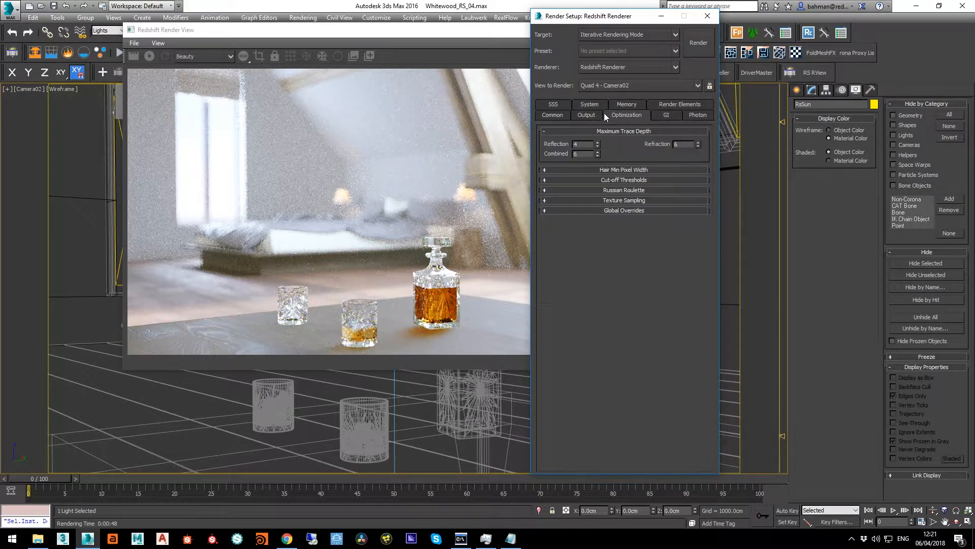
click(595, 105)
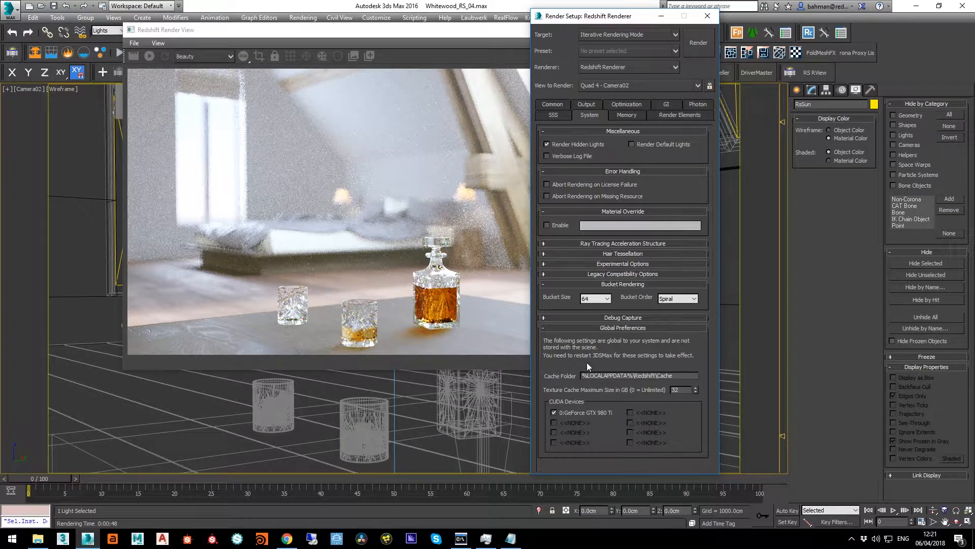
click(556, 104)
drag(577, 19, 700, 29)
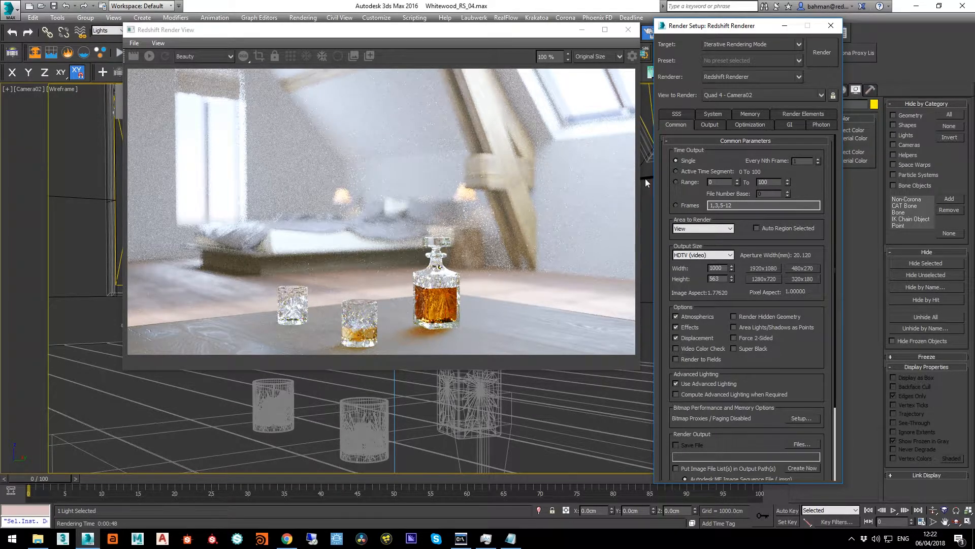
Add the RsDiffuseLighting, RsGlobalIllumination, RsReflections, RsRefractions and RsSpecularLighting render elements
click(791, 114)
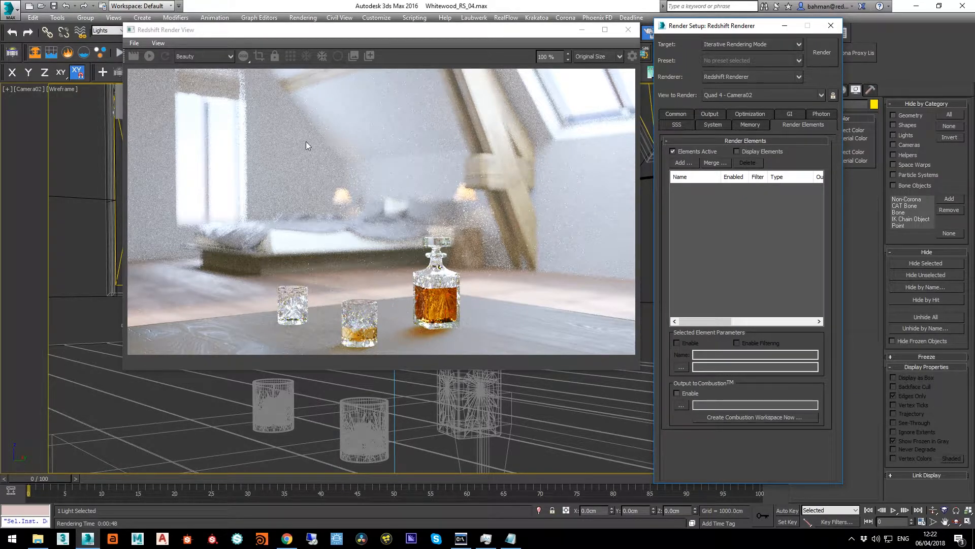
click(202, 57)
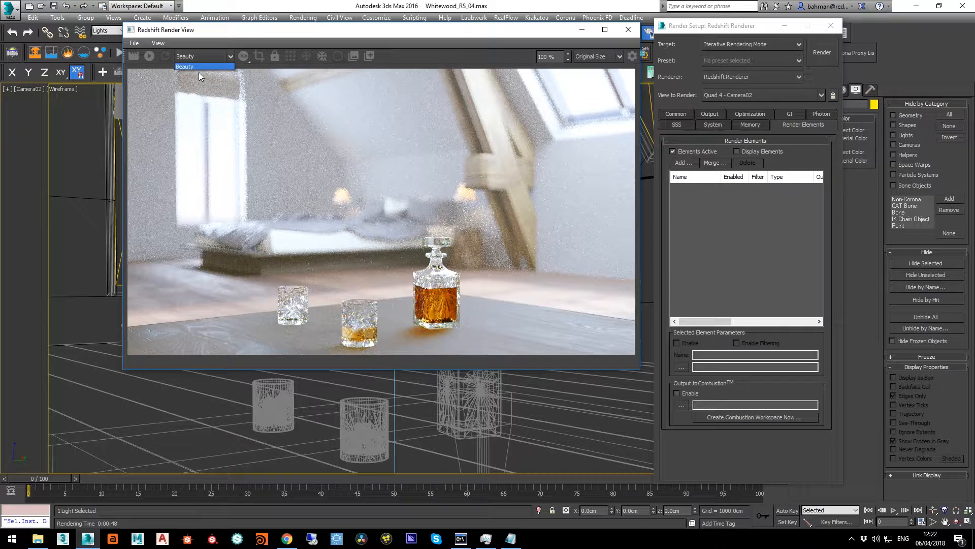
click(694, 163)
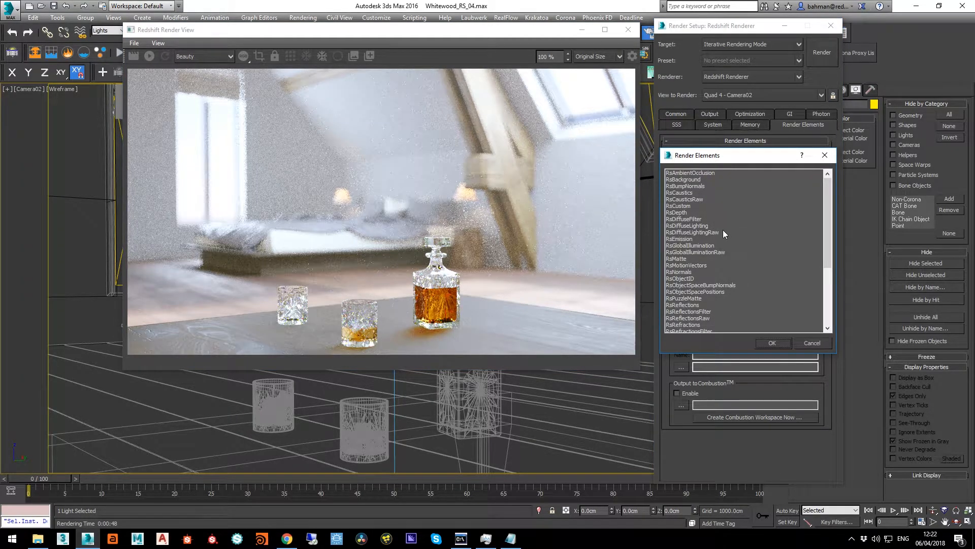
click(701, 305)
scroll(759, 263, down, 2)
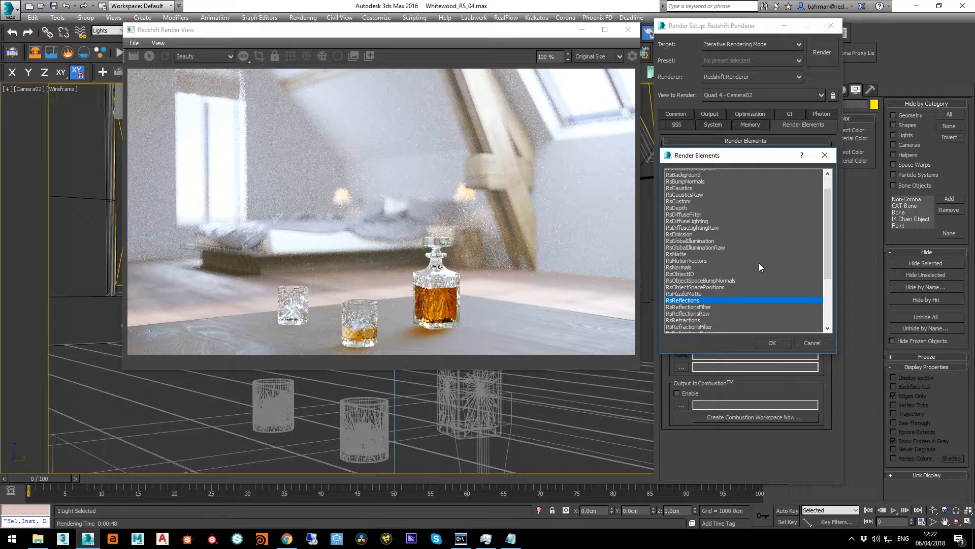
ctrl+click(714, 286)
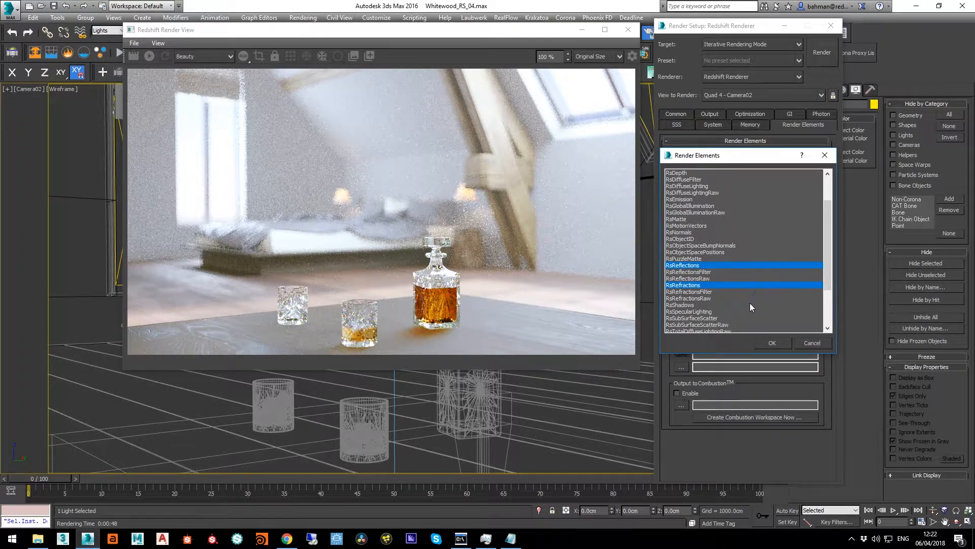
ctrl+click(714, 312)
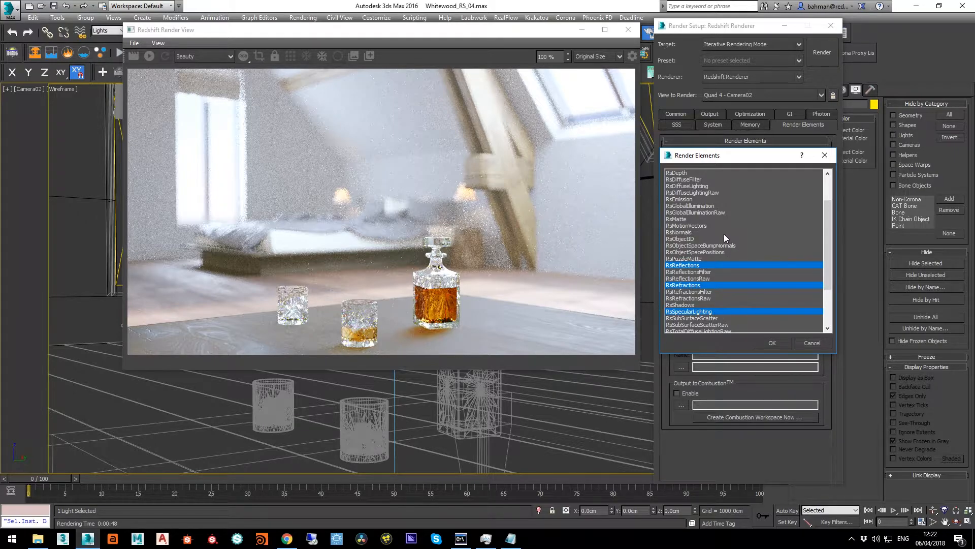
ctrl+click(706, 205)
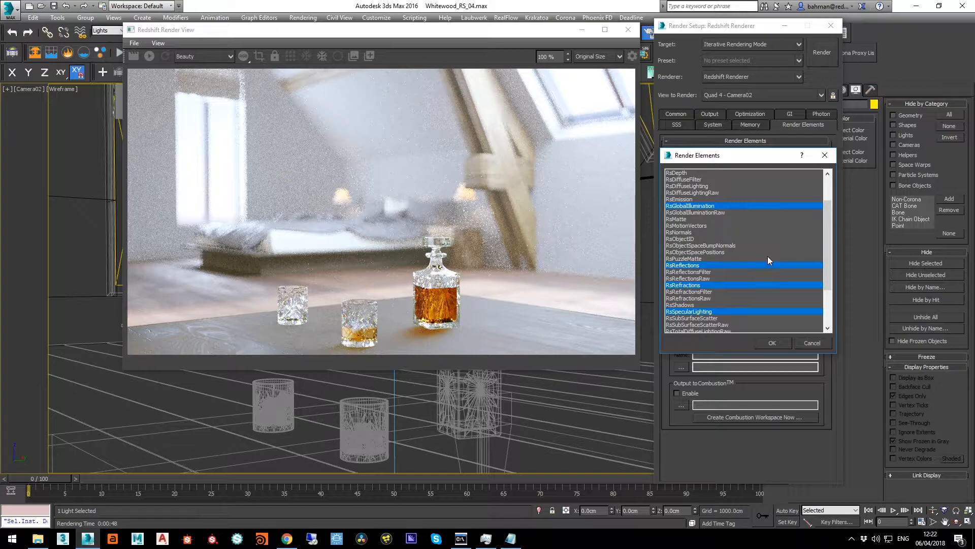
ctrl+click(698, 186)
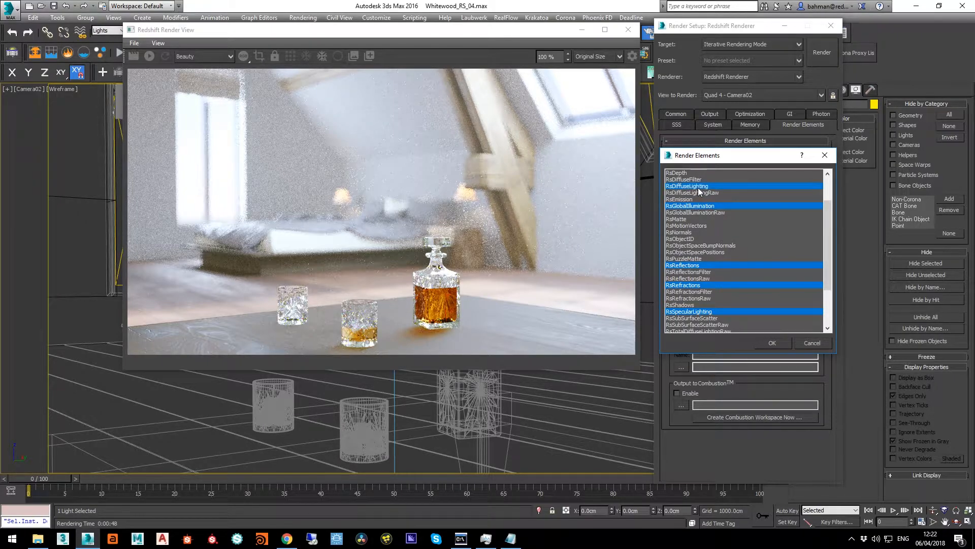
click(773, 342)
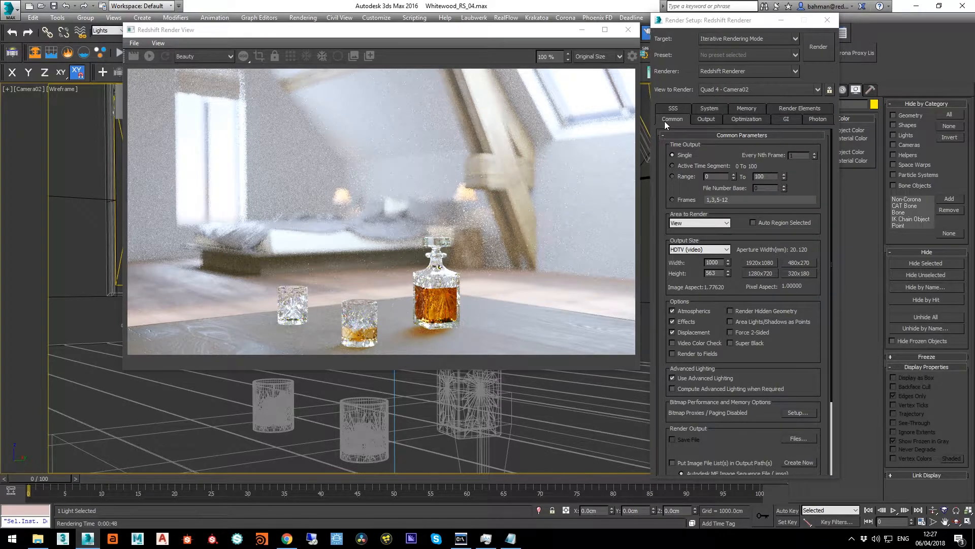
Deactivate the Redshift Volume Scattering atmosphere and the Redshift Bokeh effect, and close the environment settings
key(8)
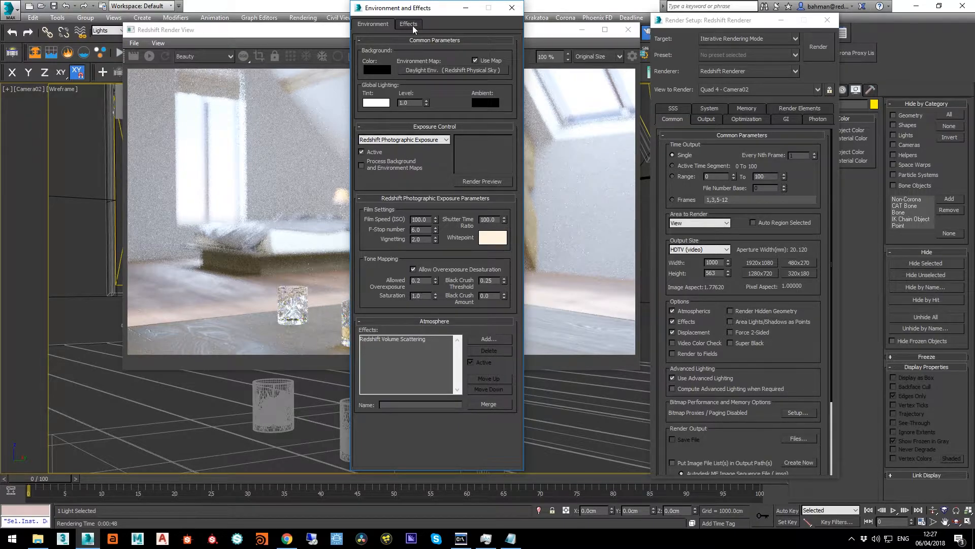
click(414, 339)
click(478, 363)
click(408, 24)
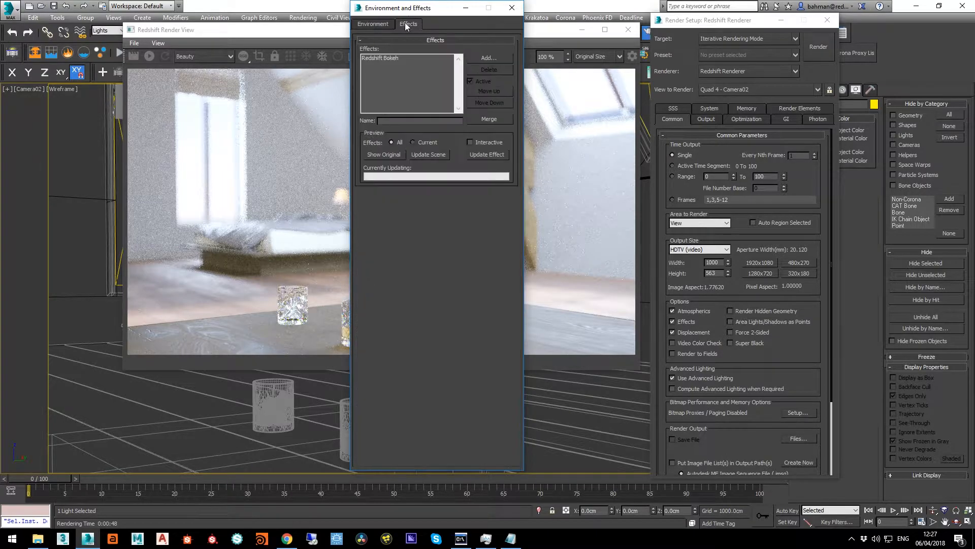
click(389, 59)
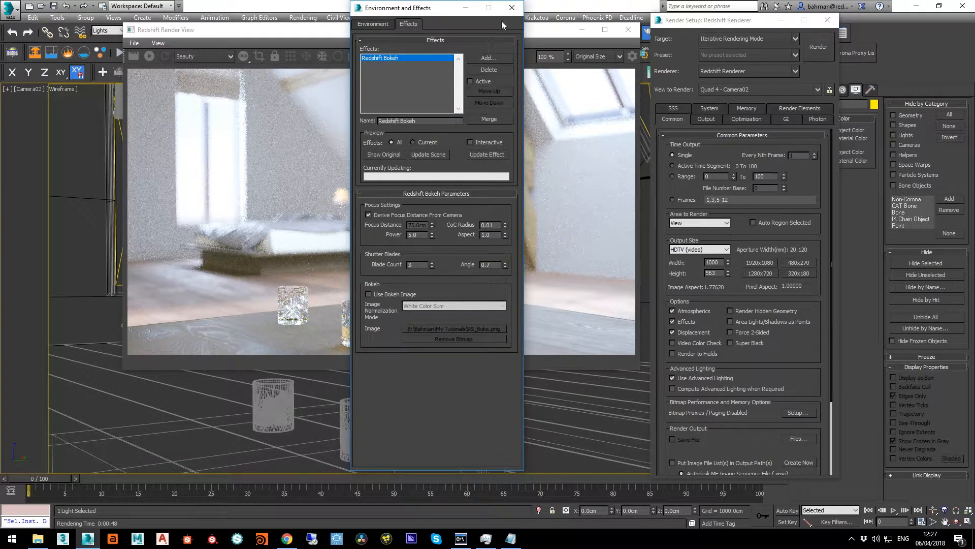
click(512, 7)
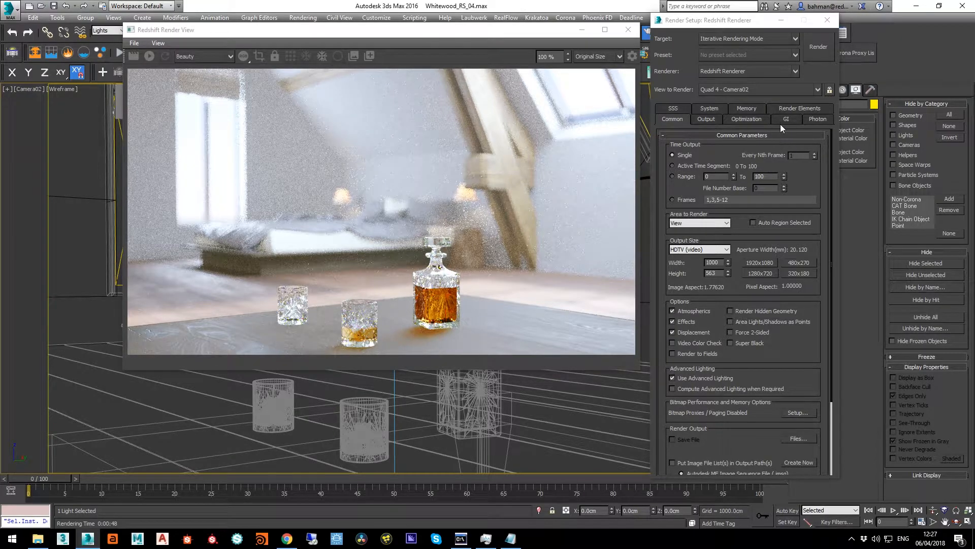
Set both the primary and secondary GI engines to None
click(785, 119)
click(749, 150)
click(729, 159)
click(746, 164)
click(740, 172)
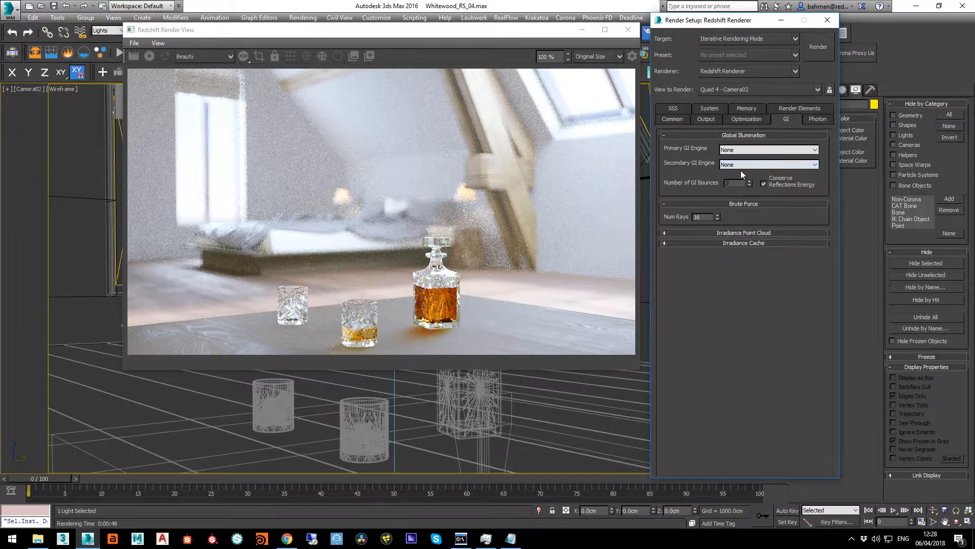
Disable refractions and emission in the global overrides of the Redshift optimization settings
click(748, 120)
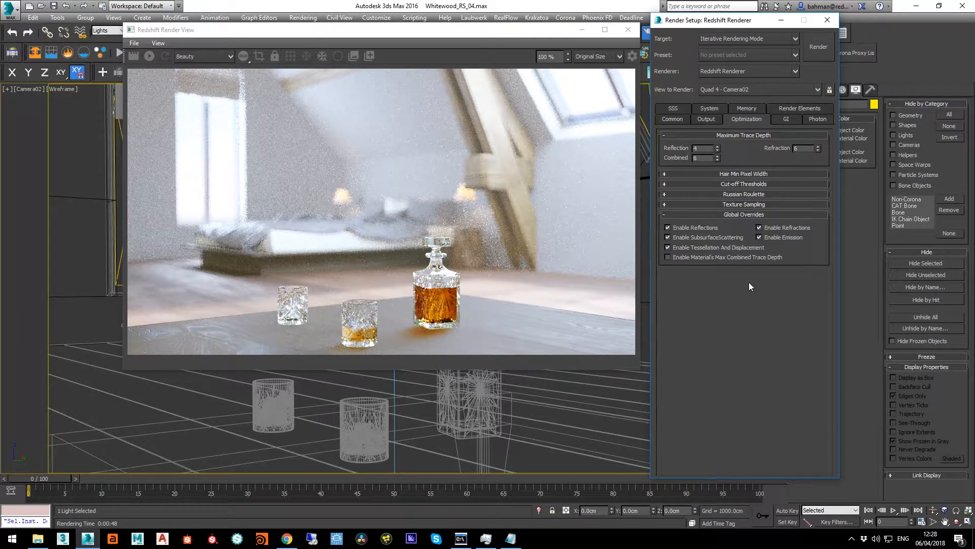
click(776, 227)
click(766, 237)
Review the output sampling settings, render the Camera02 view and display its DiffuseLighting pass
click(707, 120)
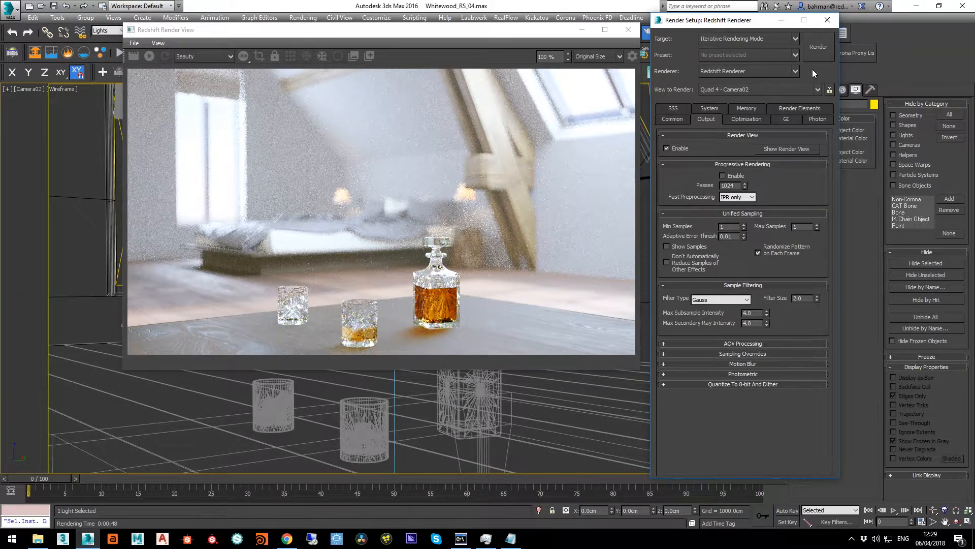
click(818, 54)
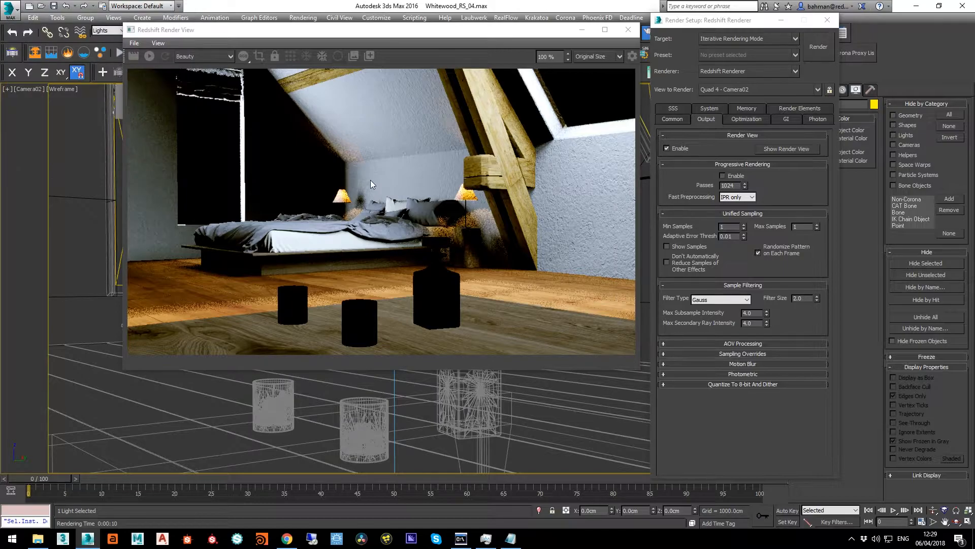
click(209, 57)
click(209, 76)
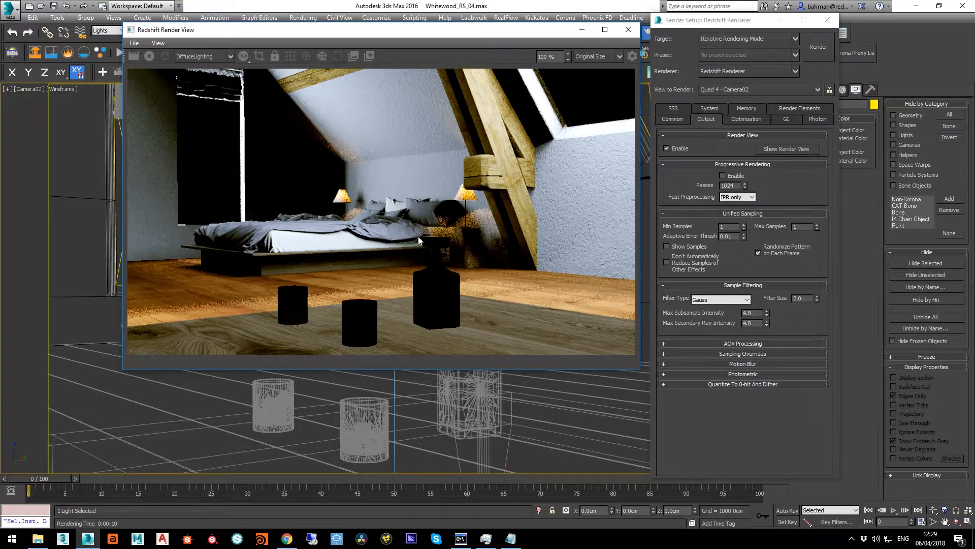
Switch off the RsBed_01, Rs_Side_01 and Rs_TopLights_001 lights through the Light Lister, leaving only RsSun on
click(526, 3)
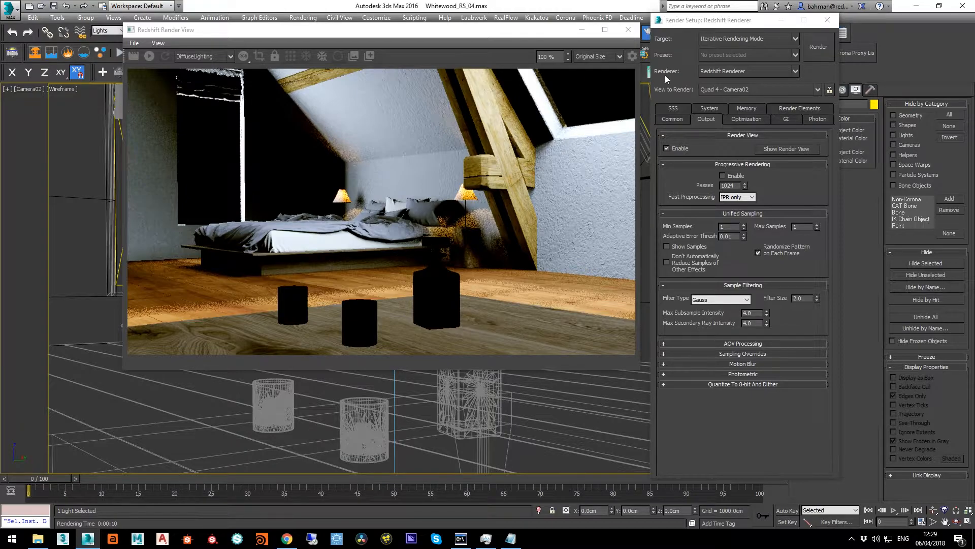
click(781, 21)
click(790, 72)
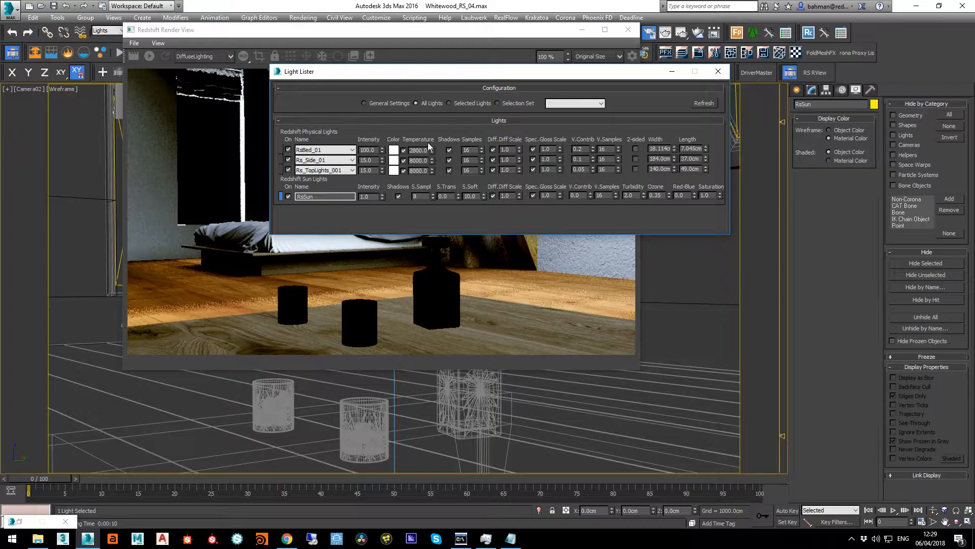
click(288, 170)
click(288, 160)
click(288, 149)
drag(407, 80, 459, 91)
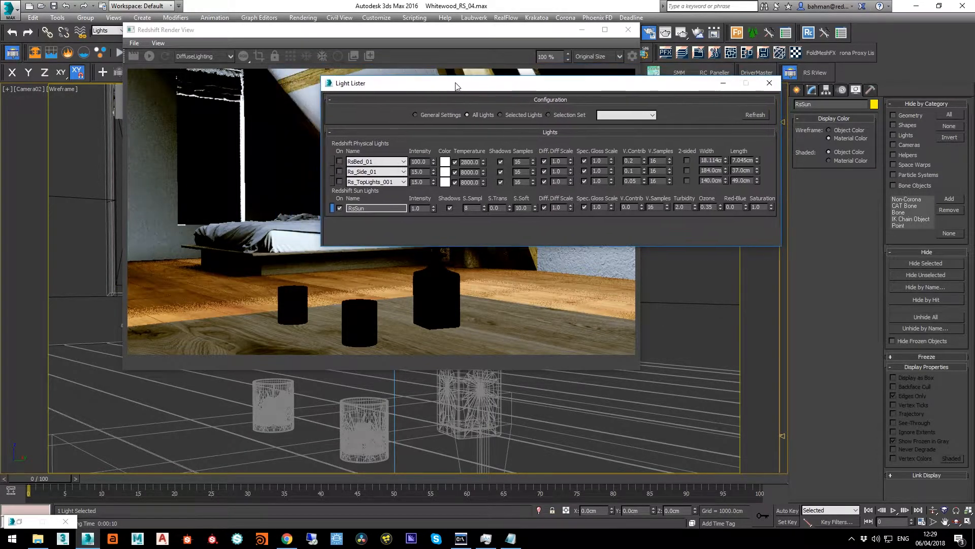
click(769, 83)
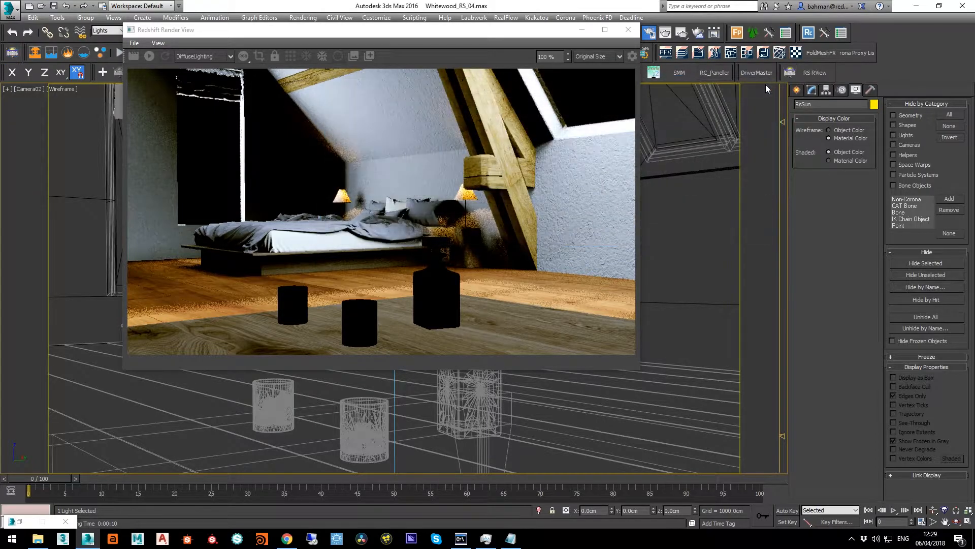
Render the scene with only the sunlight active, and start interactive rendering in bucket mode
key(shift+q)
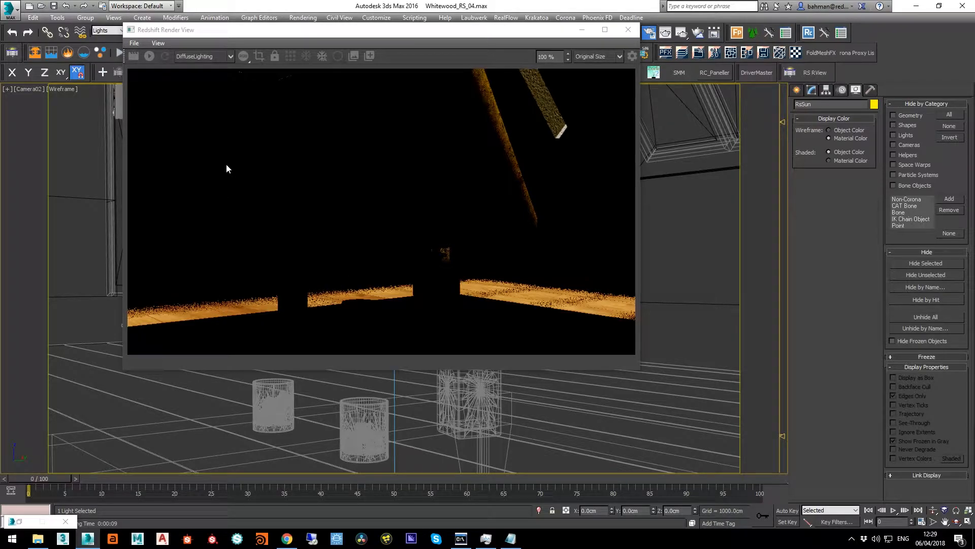
click(150, 56)
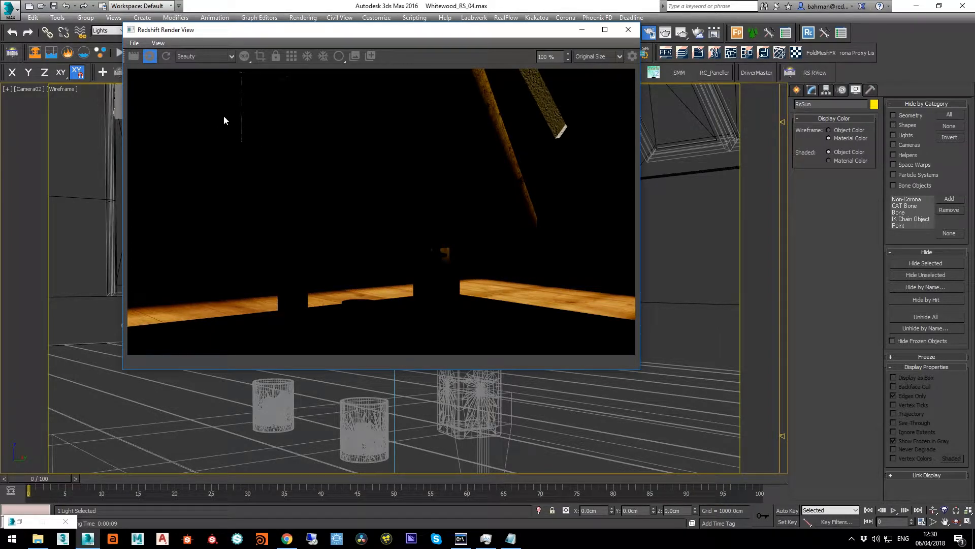
click(290, 56)
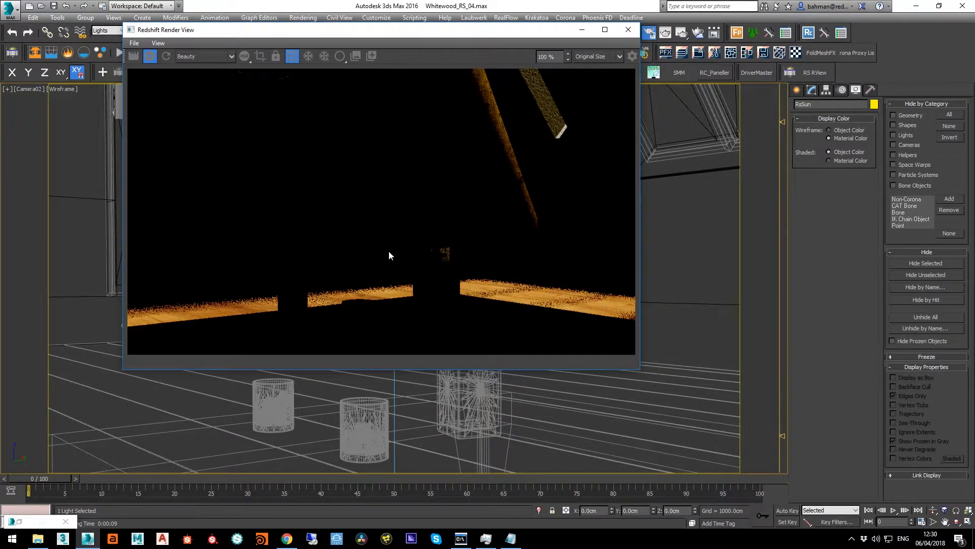
Raise the shadow samples of RsSun to 16, 64, 128 and finally 256, comparing the noise in the interactive render
click(812, 91)
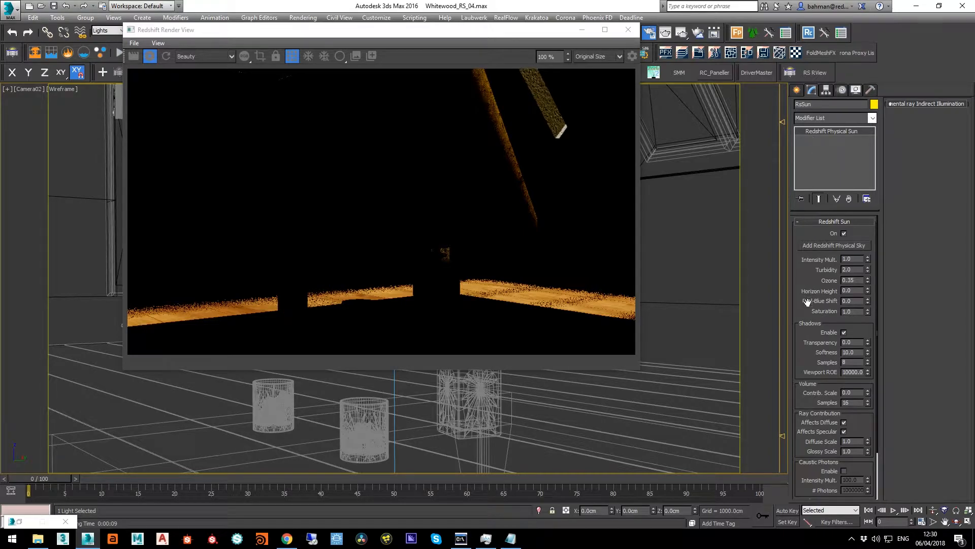
scroll(808, 308, down, 3)
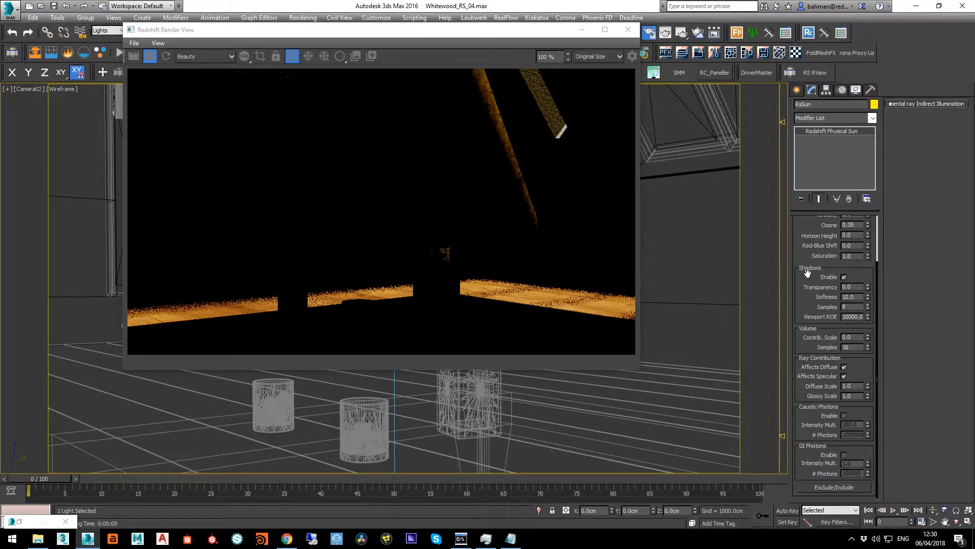
drag(808, 271, 807, 309)
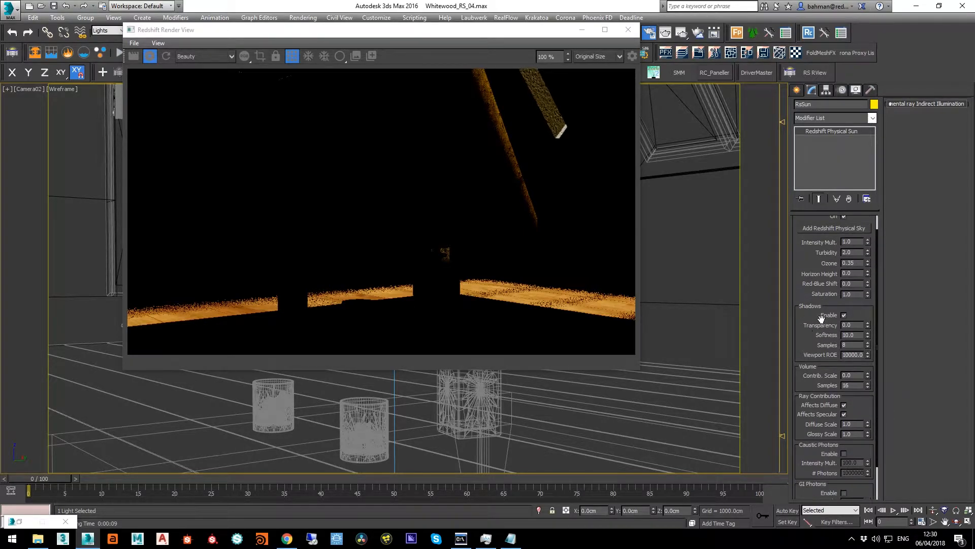
click(853, 344)
double_click(854, 345)
text(16)
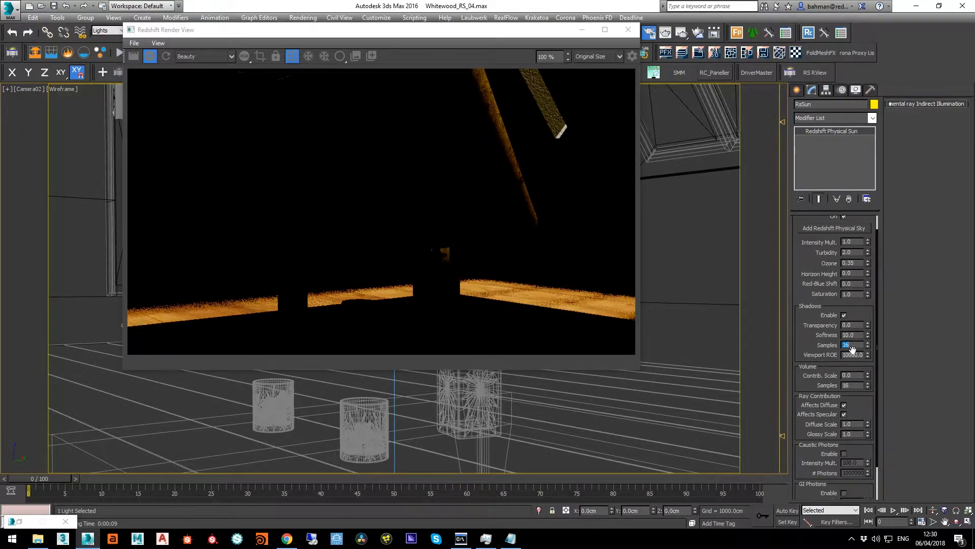
text(64)
key(Return)
text(128)
key(Return)
text(256)
key(Return)
Switch off RsSun and turn on Rs_TopLights_001 in the Light Lister so that only the top lights render
click(788, 77)
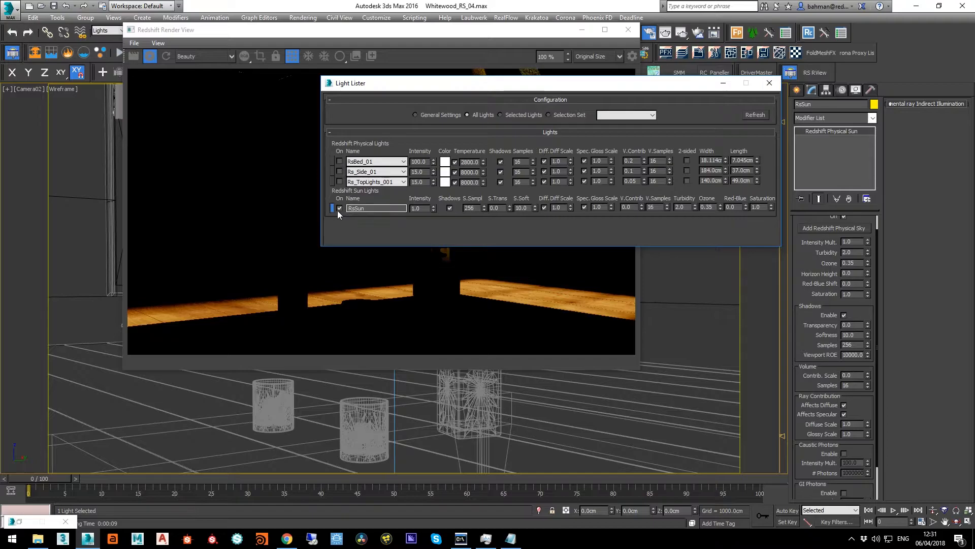
click(338, 208)
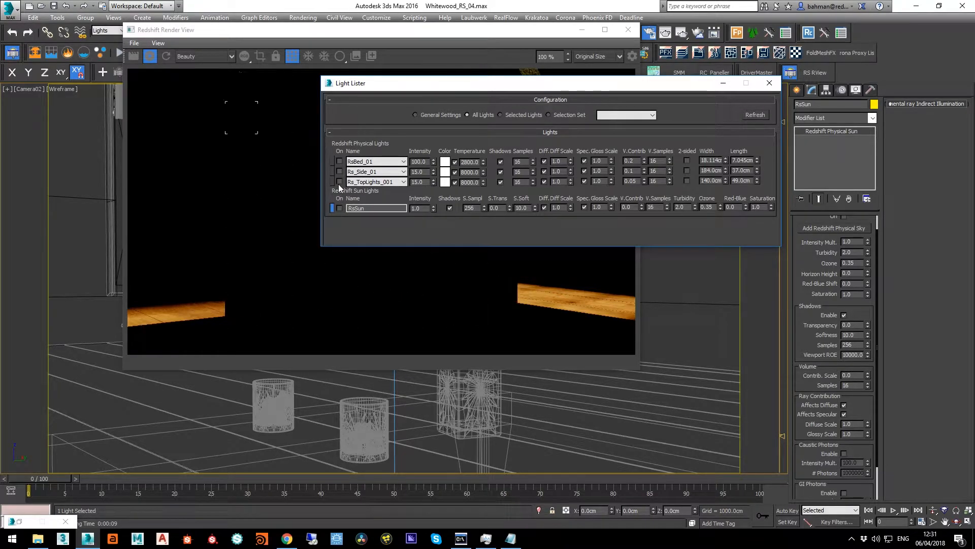
click(340, 182)
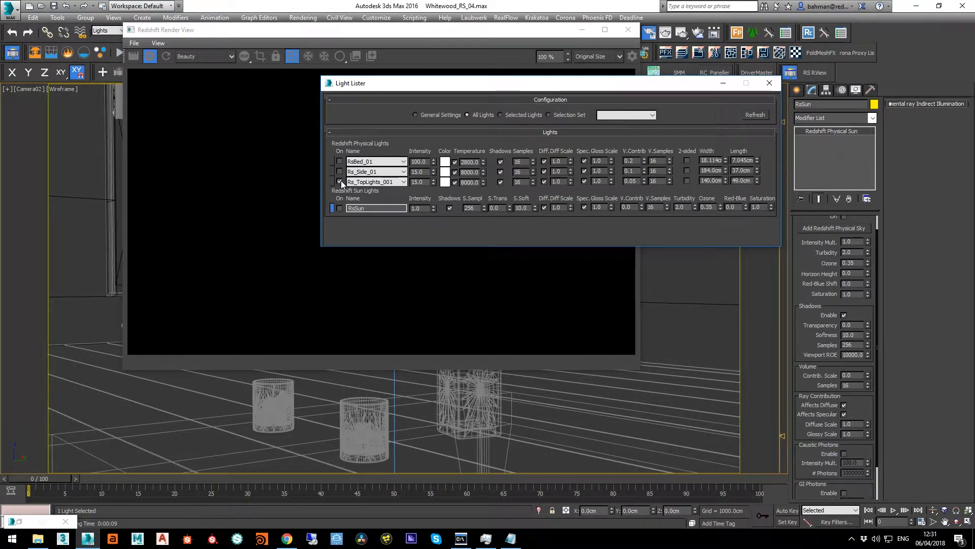
click(723, 84)
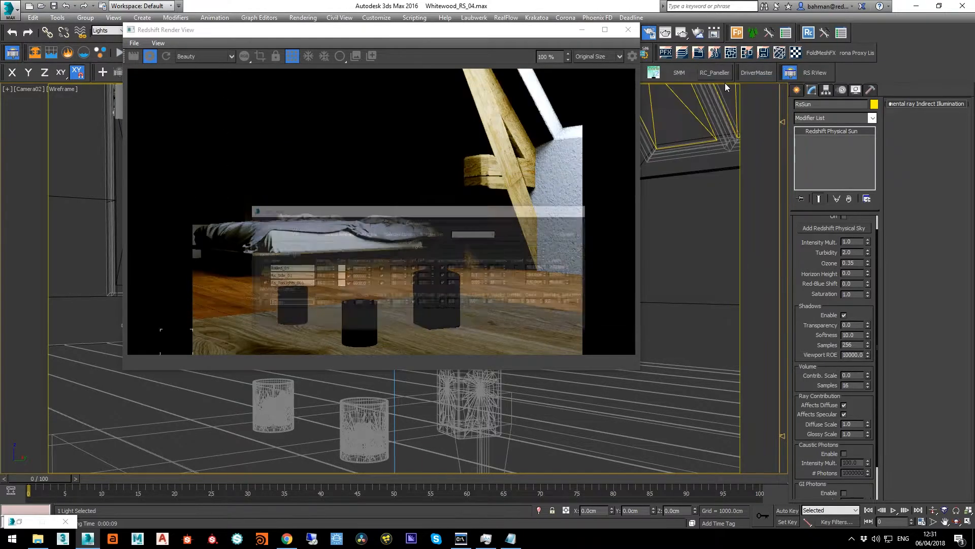
Select the area light at the upper-right skylight and raise its samples to 32, then 64, comparing the floor noise
click(582, 30)
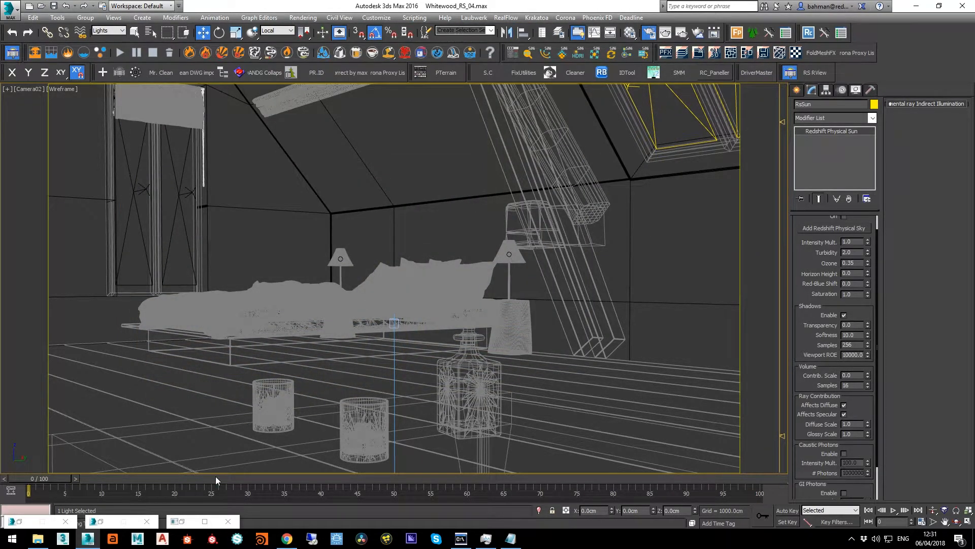
click(184, 519)
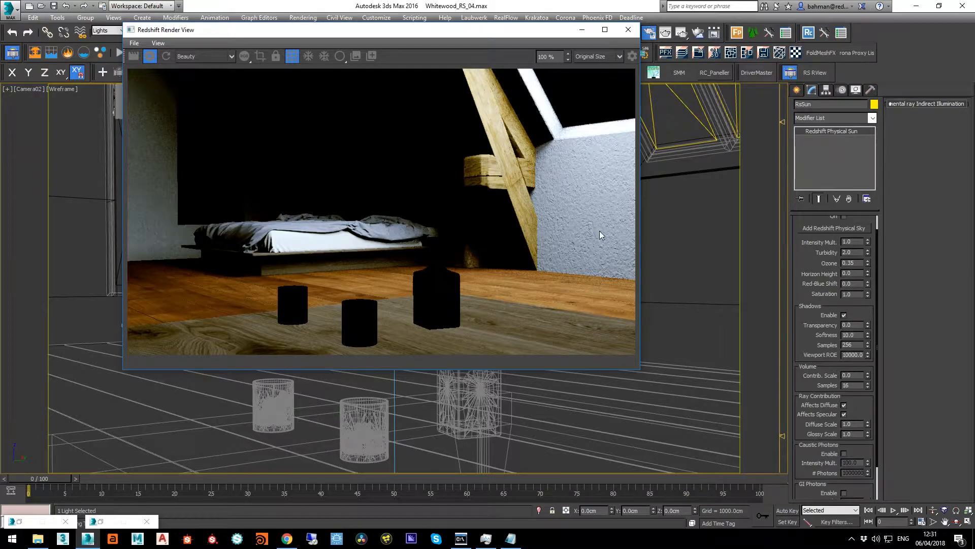
click(691, 110)
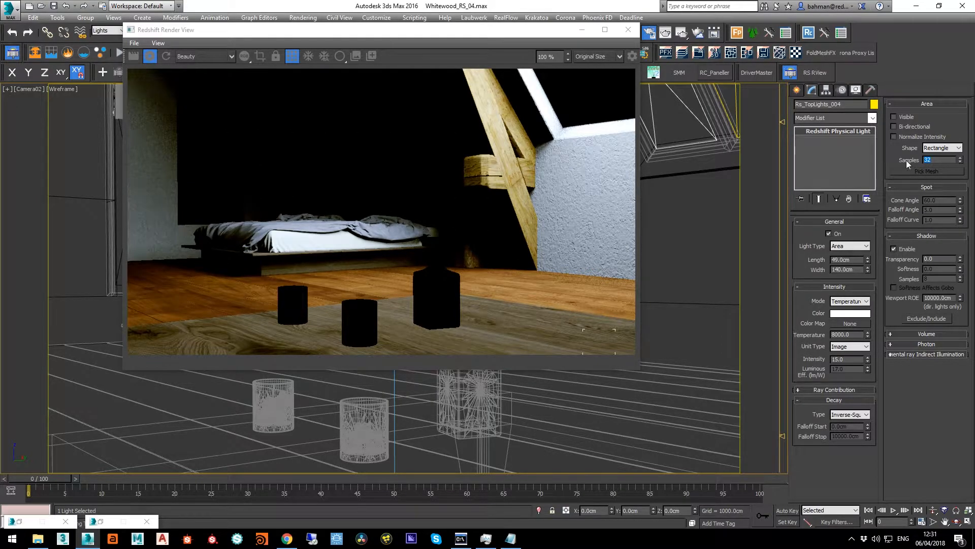
scroll(465, 273, up, 2)
scroll(464, 269, up, 5)
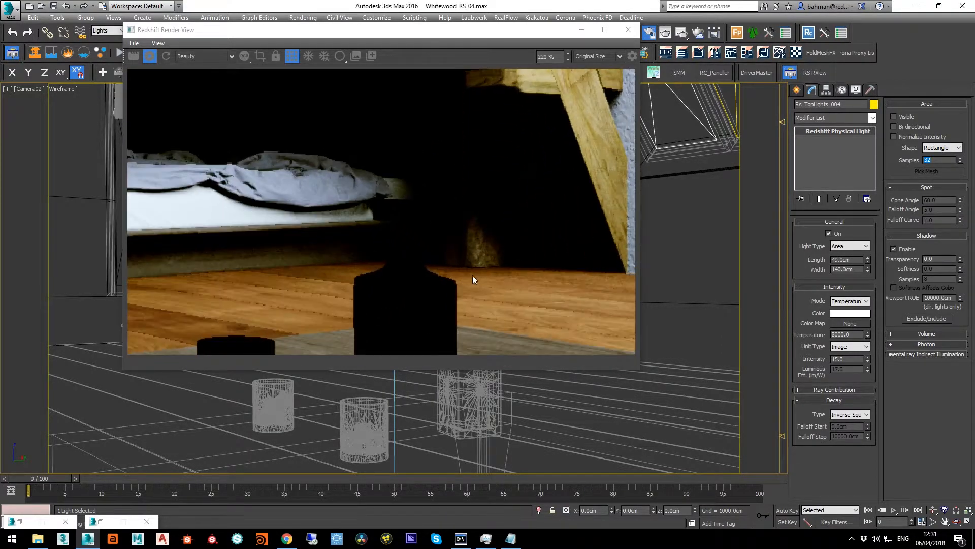
text(64)
key(Return)
Set the skylight light's area samples to 128 and inspect the whole rendered room
scroll(470, 283, down, 4)
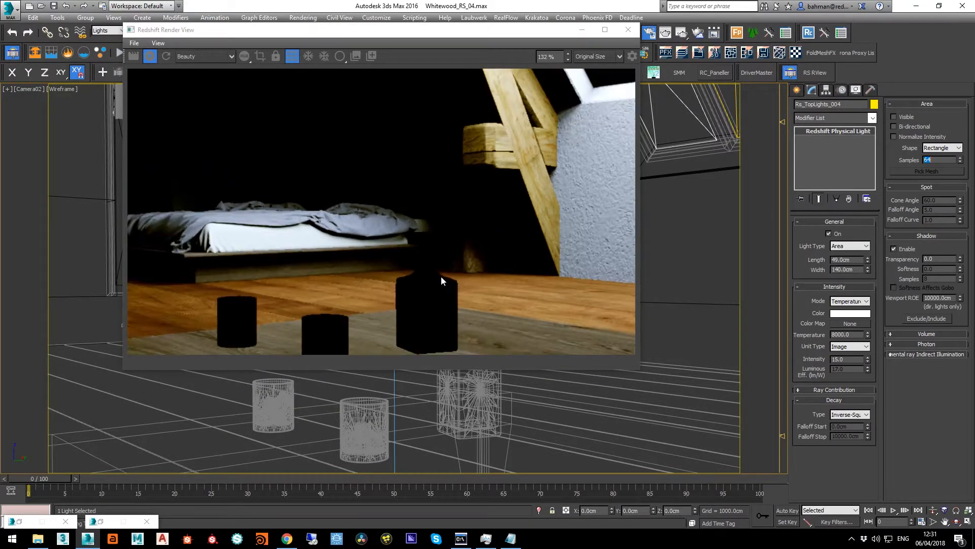
scroll(356, 265, up, 3)
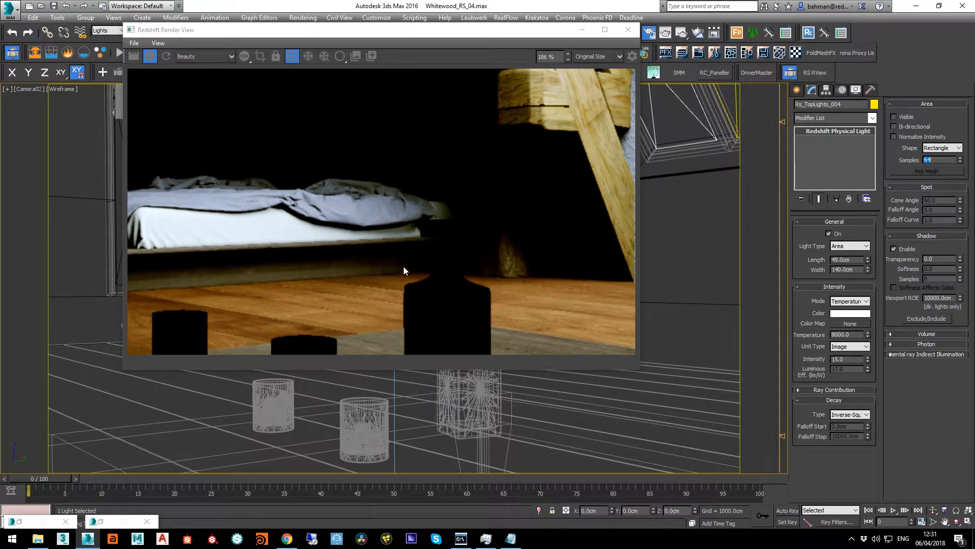
text(12)
key(Return)
scroll(258, 192, down, 4)
middle_drag(272, 188, 345, 216)
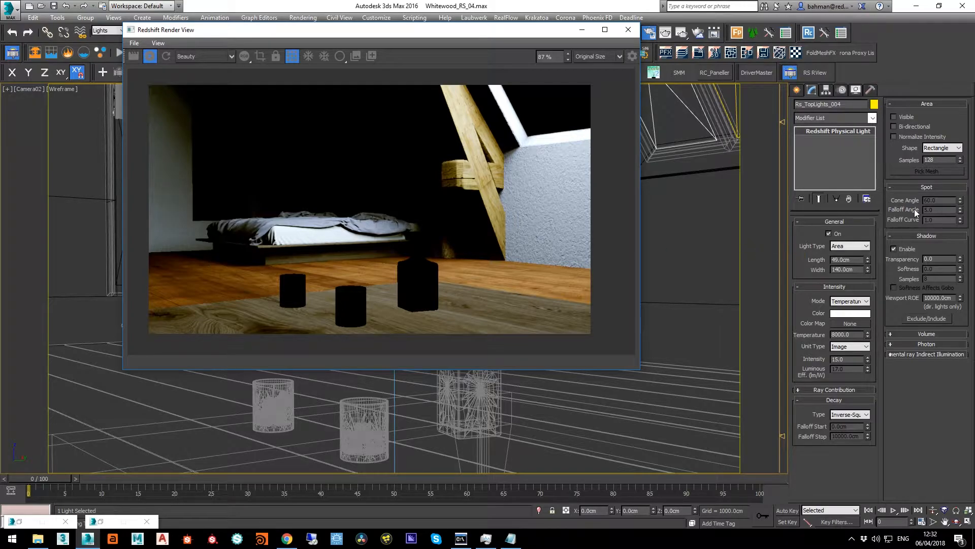
Switch off Rs_TopLights_001 and turn on Rs_Side_01 in the Light Lister so that only the side lights render
click(104, 520)
click(340, 182)
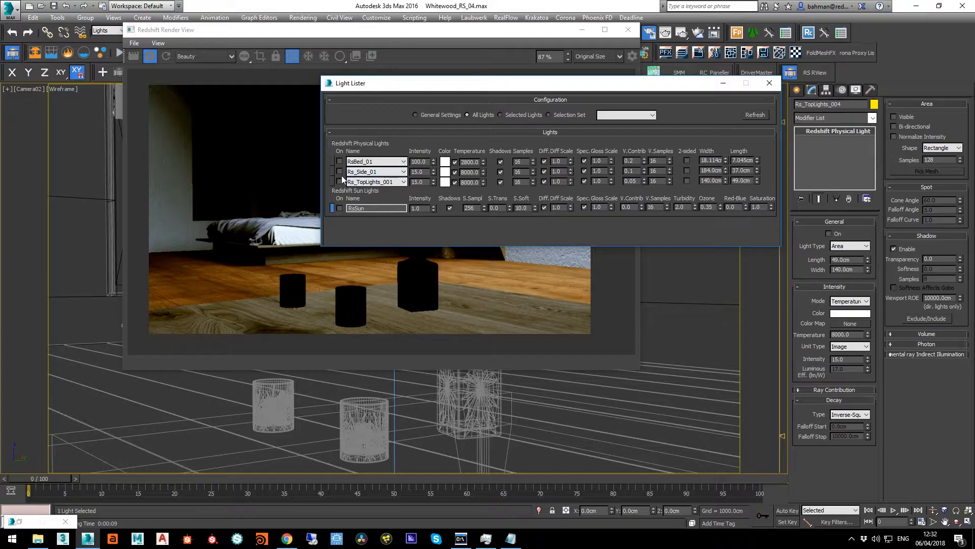
click(723, 83)
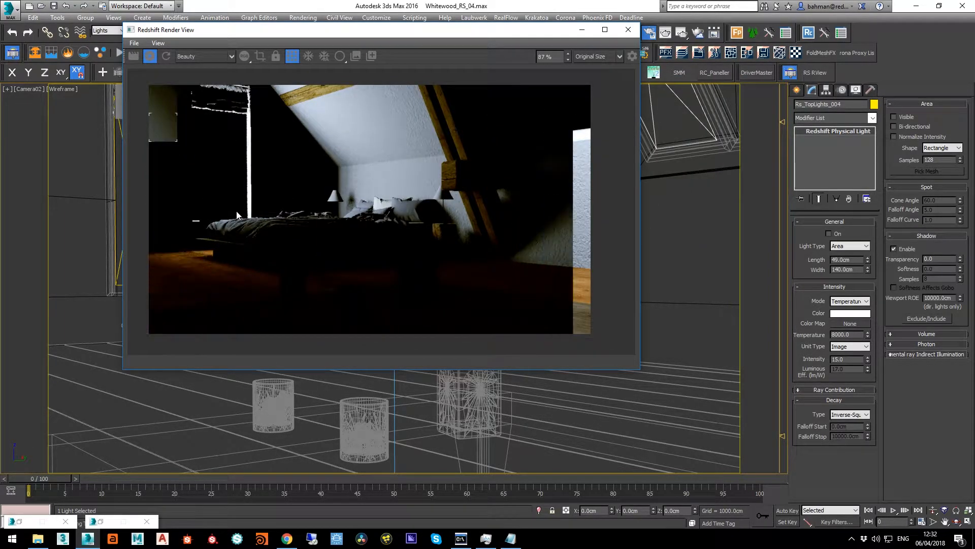
Select the Rs_Side_02 light at the side window and raise its area samples to 32, then 64
scroll(183, 252, up, 4)
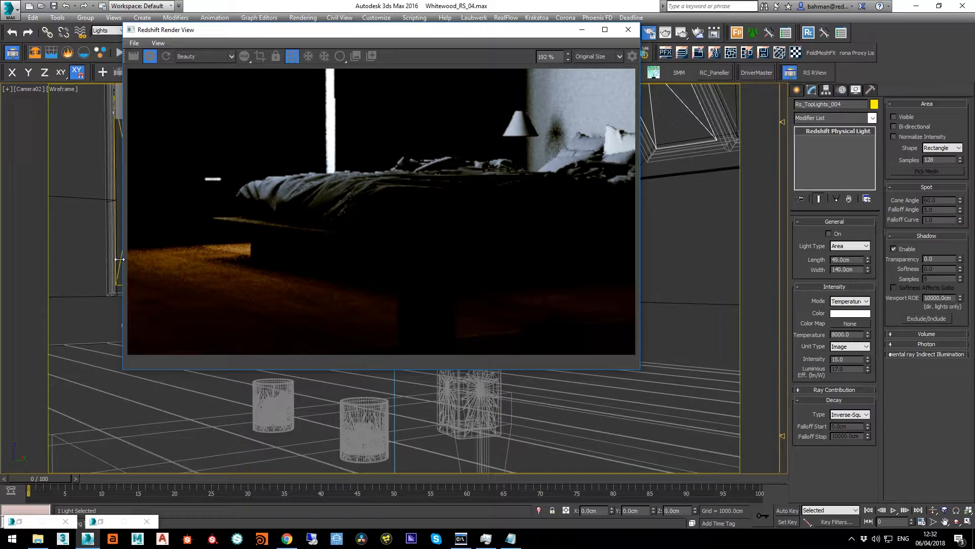
drag(181, 32, 198, 32)
click(132, 188)
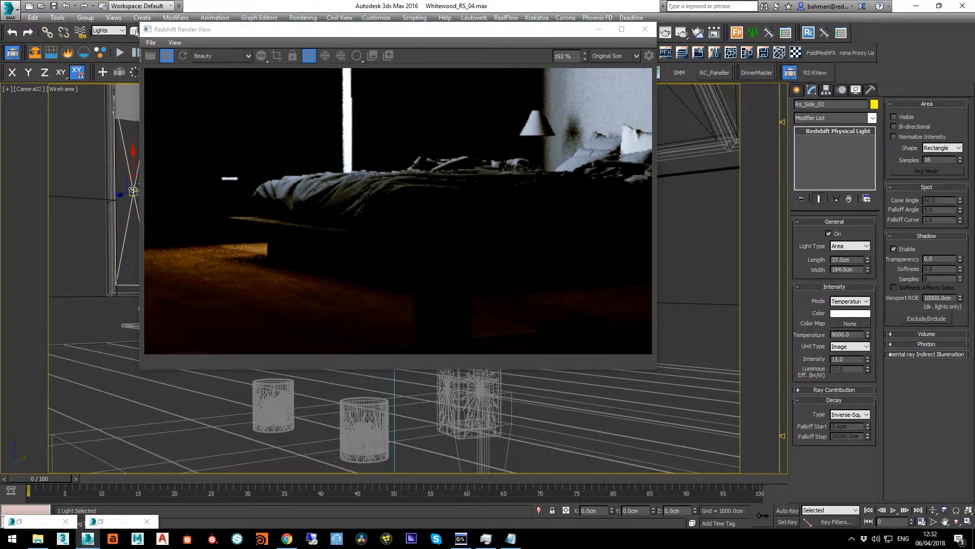
double_click(935, 160)
text(32)
key(Return)
text(4)
key(Return)
Set the Rs_Side_02 area samples to 128 and examine the bed, floor and wall in the render for remaining noise
scroll(343, 278, up, 2)
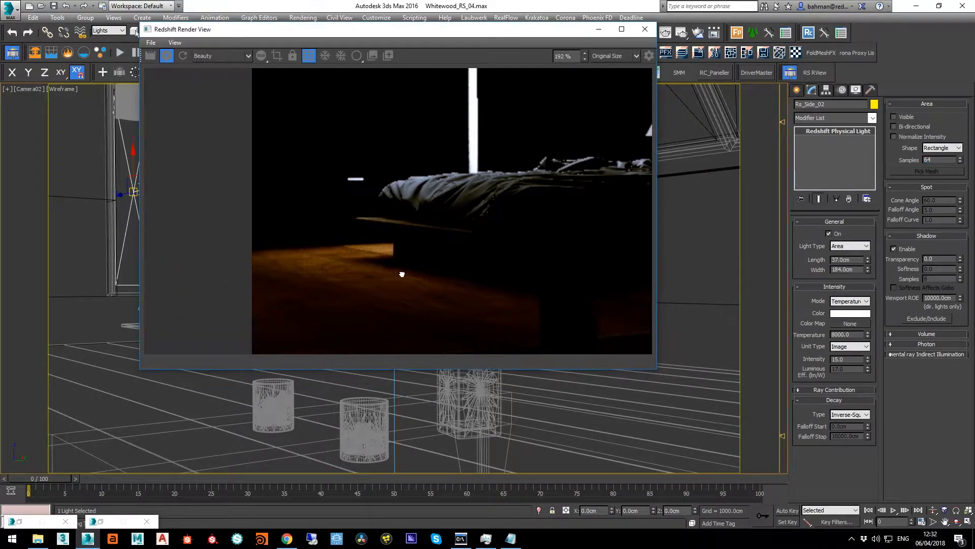
double_click(937, 160)
text(128)
key(Return)
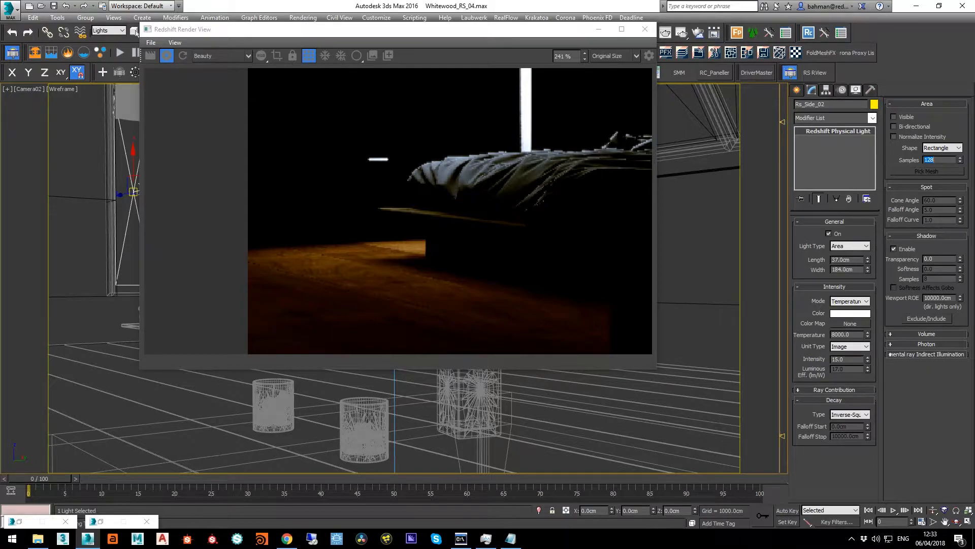
click(485, 184)
scroll(485, 184, down, 5)
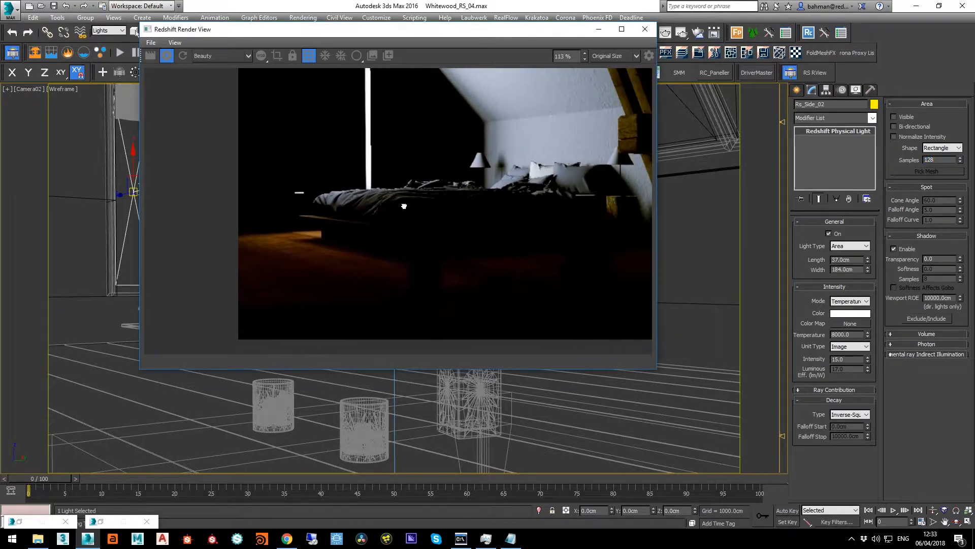
middle_drag(401, 202, 336, 231)
middle_drag(516, 211, 425, 193)
scroll(572, 235, up, 4)
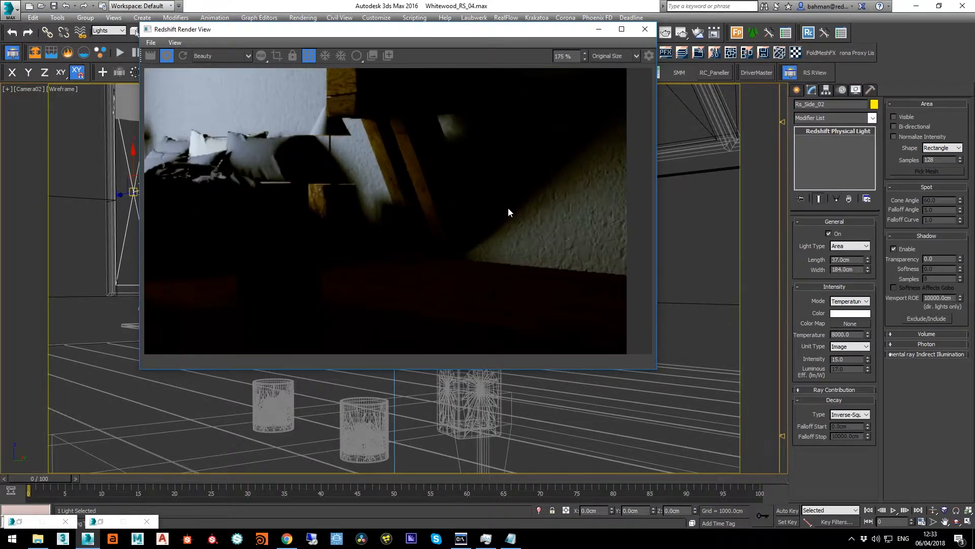
scroll(508, 209, down, 6)
scroll(414, 179, up, 3)
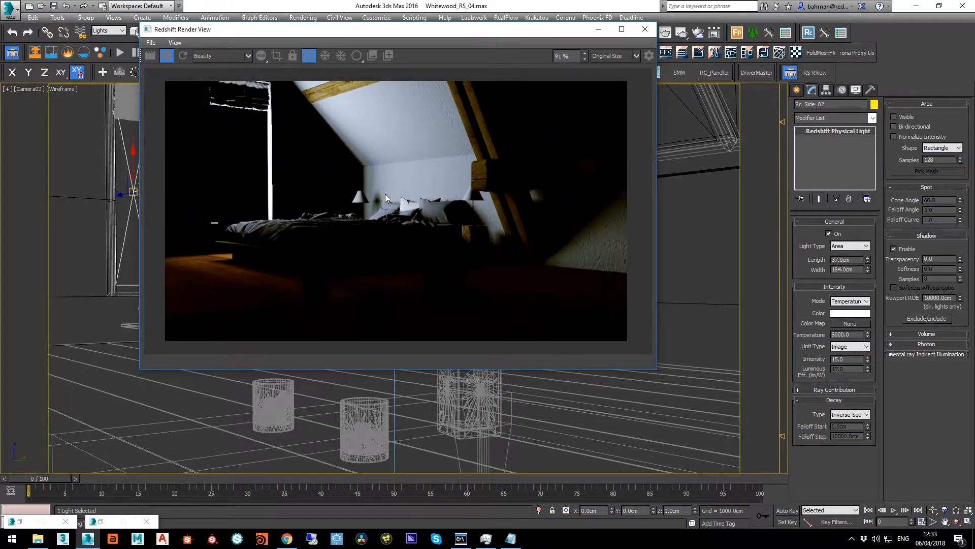
Switch off Rs_Side_01 and turn on RsBed_01 in the Light Lister so that only the bedside lamps render
click(104, 522)
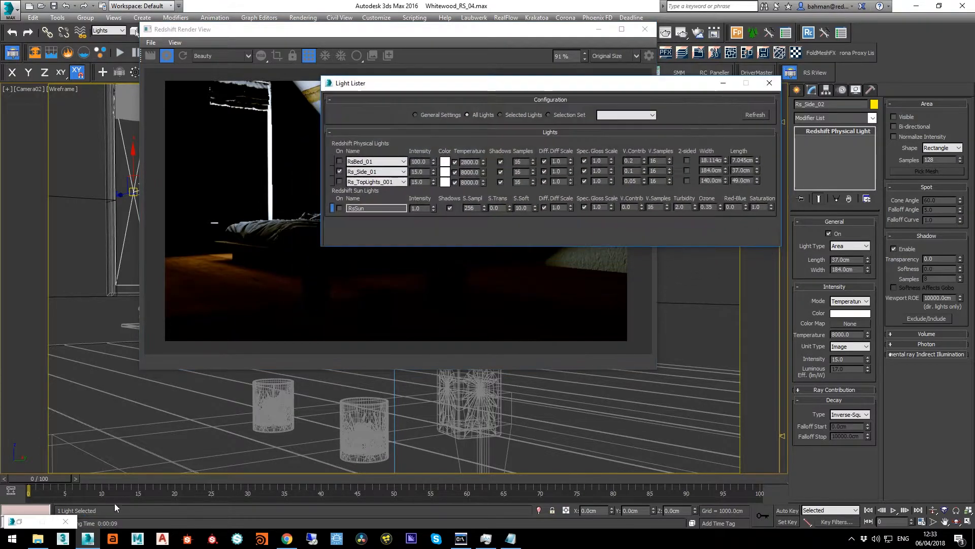
click(339, 171)
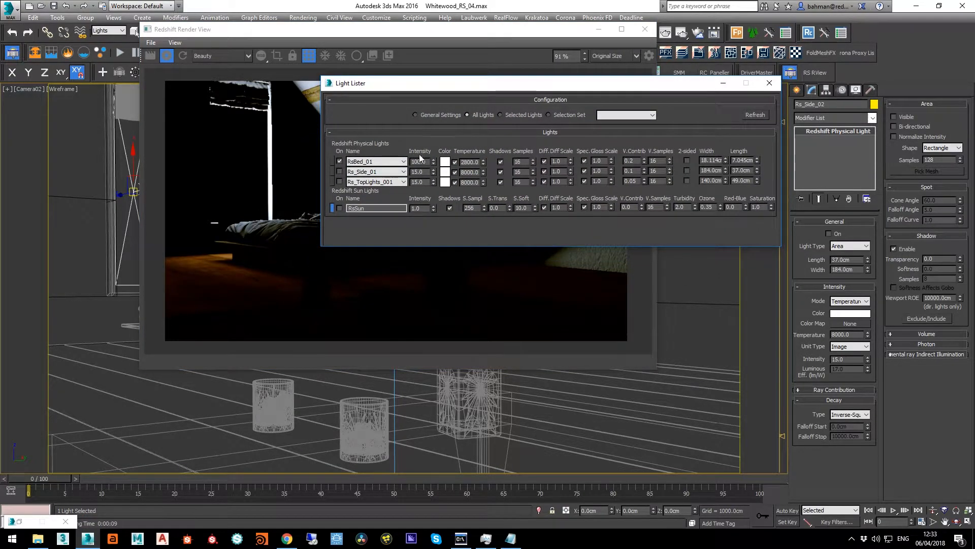
click(722, 83)
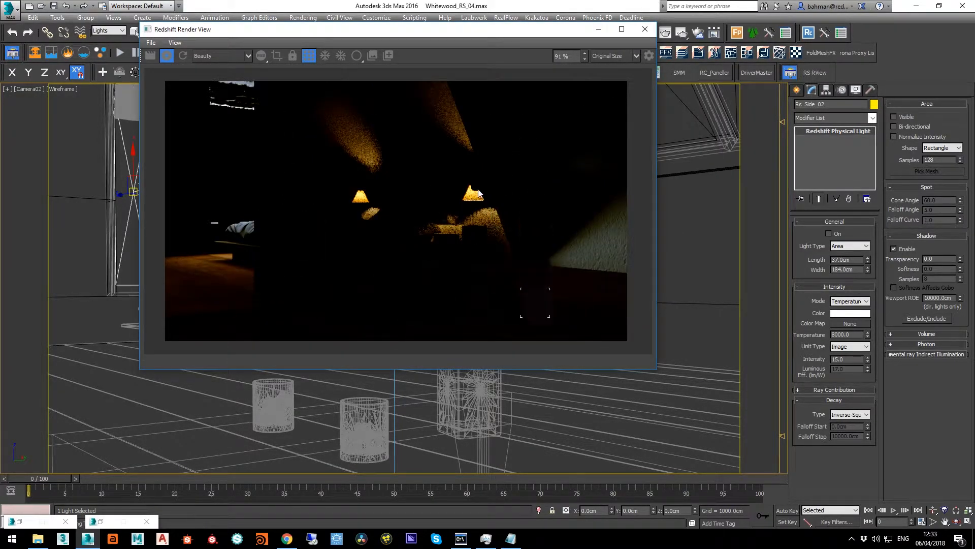
scroll(481, 198, up, 3)
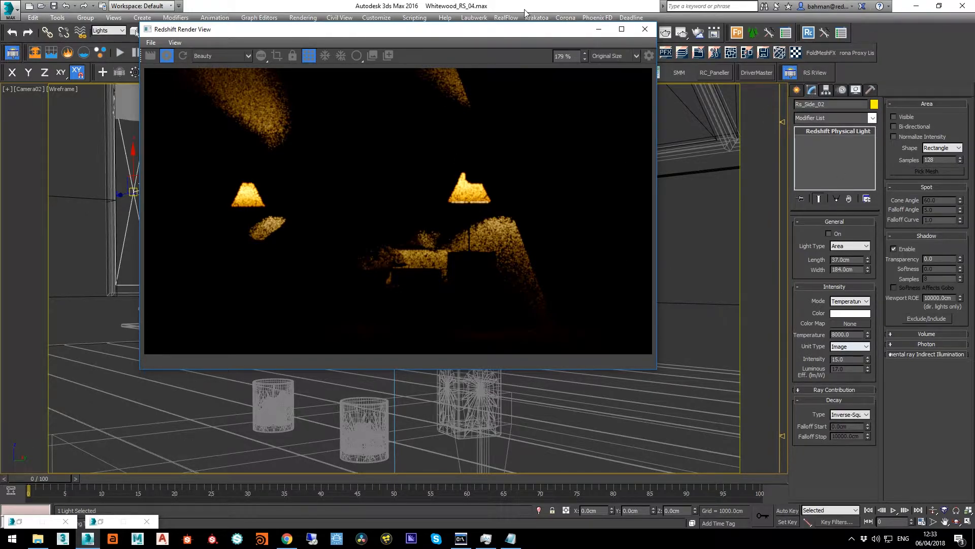
Select the RsBed_01 mesh light in the bedside lamp and set its area samples to 64
drag(452, 29, 455, 47)
click(604, 48)
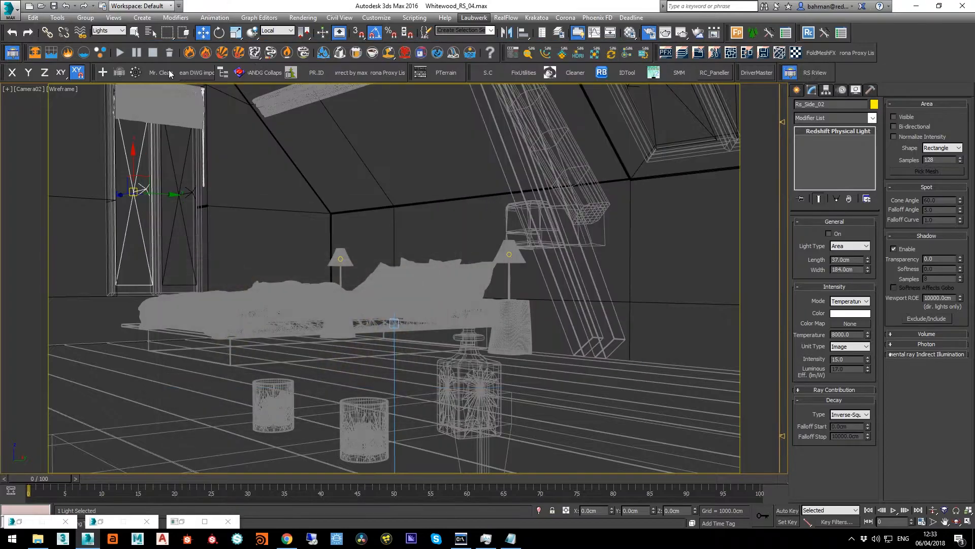
click(510, 255)
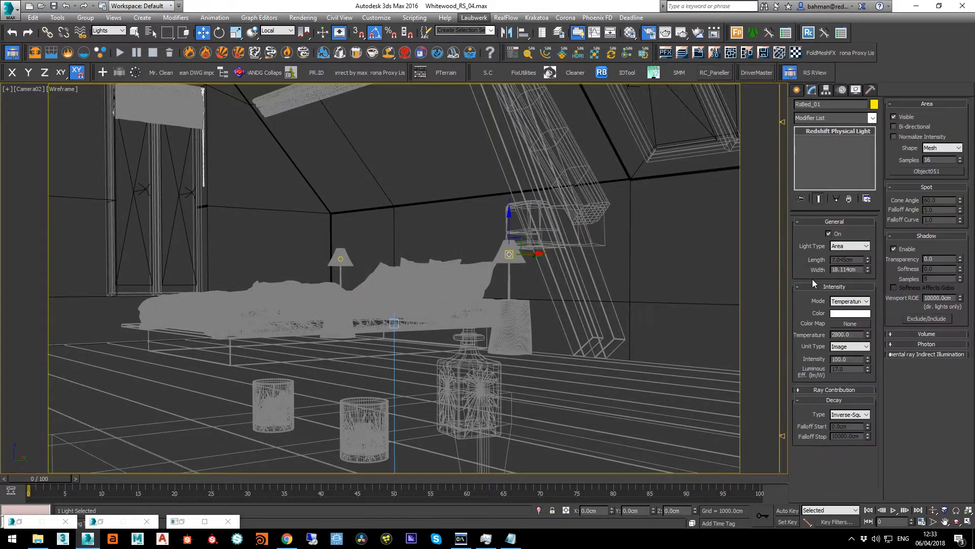
click(179, 522)
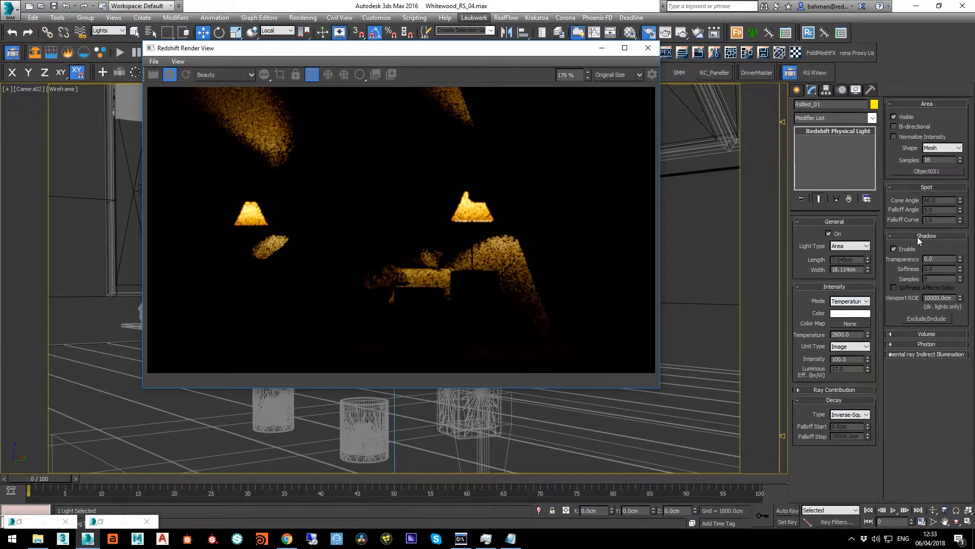
double_click(937, 160)
text(6)
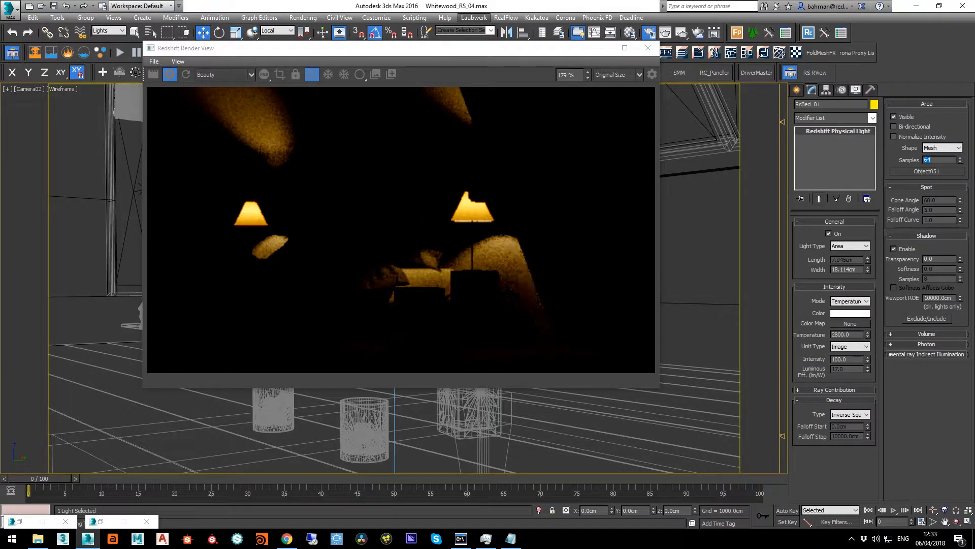
text(12)
Raise the RsBed_01 area samples in stages up to 512 and inspect the lampshades and their glow on the walls
key(Return)
text(25)
key(Return)
text(512)
key(Return)
drag(270, 255, 307, 259)
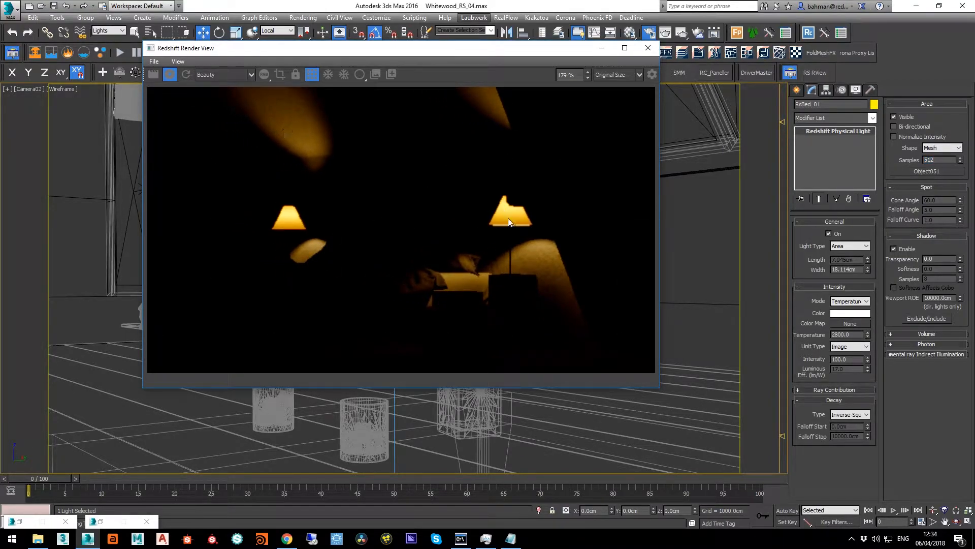
scroll(396, 211, down, 5)
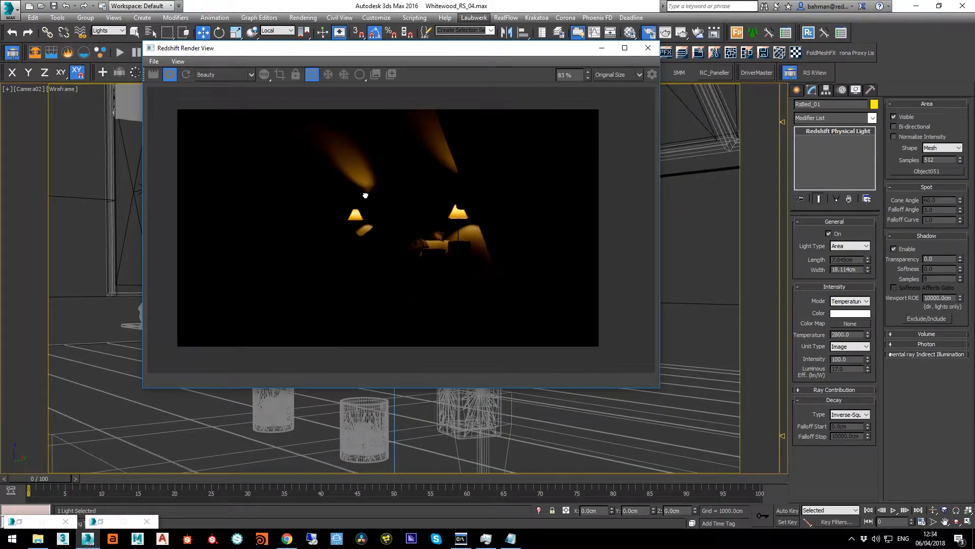
drag(362, 195, 376, 203)
scroll(486, 223, up, 8)
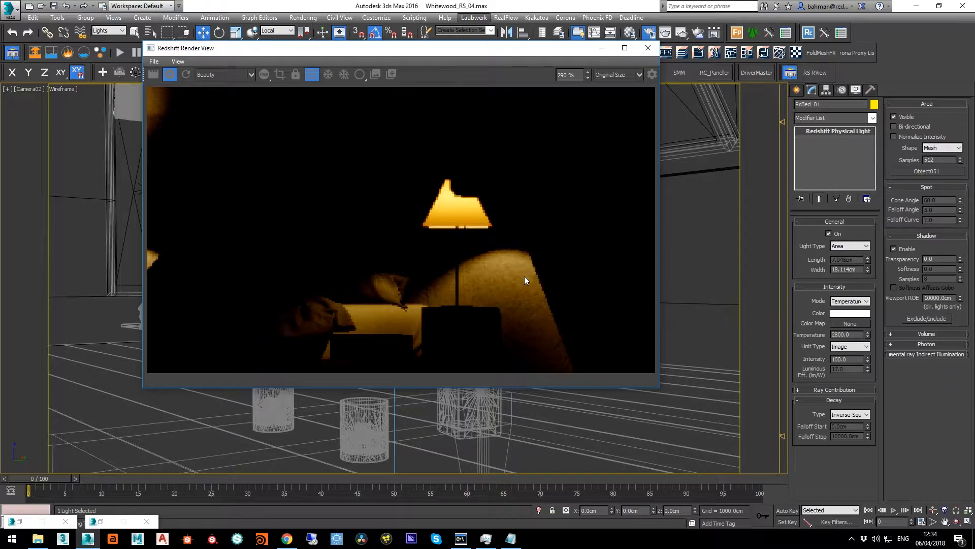
Examine the RsBed_01 lighting around both bedside lamps and across the full rendered frame
scroll(377, 216, down, 6)
drag(279, 215, 388, 216)
scroll(341, 217, down, 2)
scroll(389, 216, up, 2)
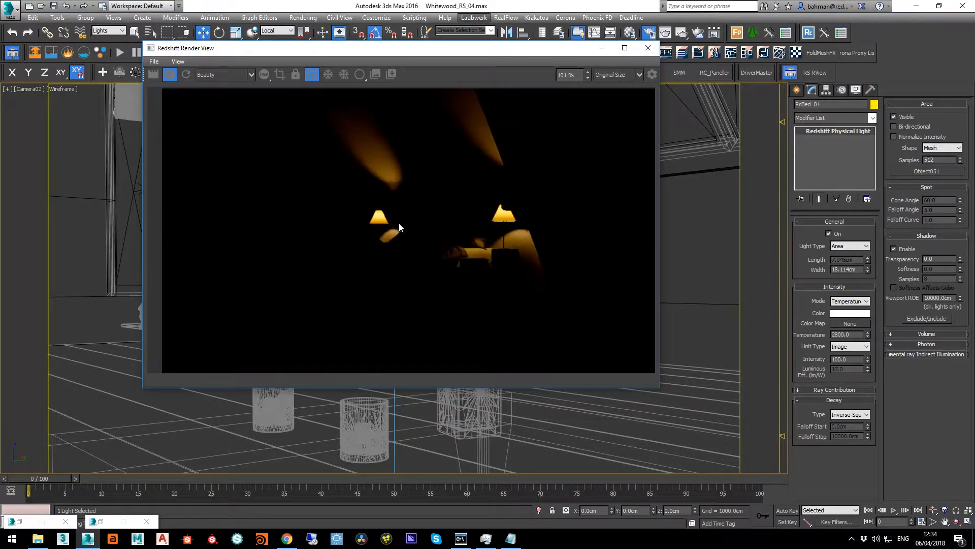
scroll(398, 224, down, 1)
click(212, 75)
click(213, 77)
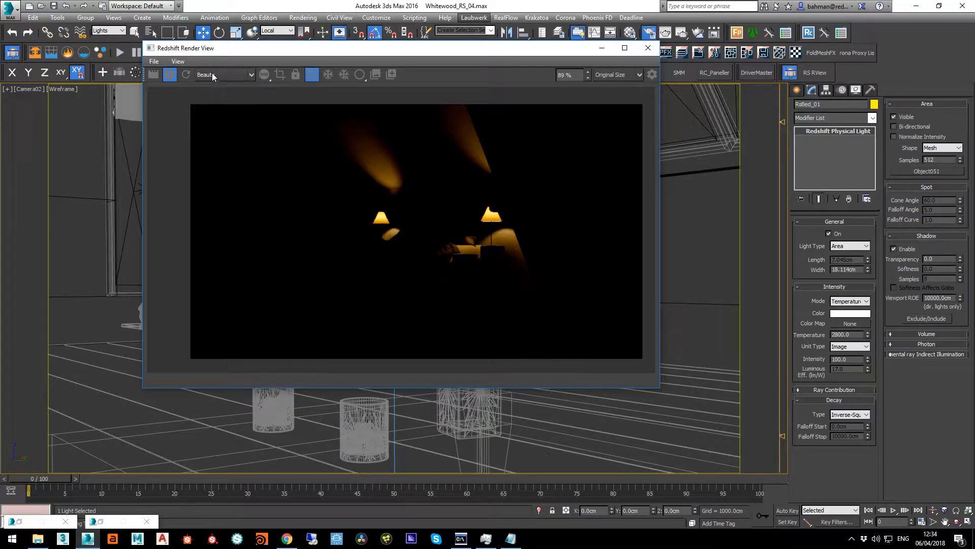
Turn on Rs_Side_01, Rs_TopLights_001 and RsSun alongside RsBed_01 in the Light Lister so that all lights render together
click(123, 521)
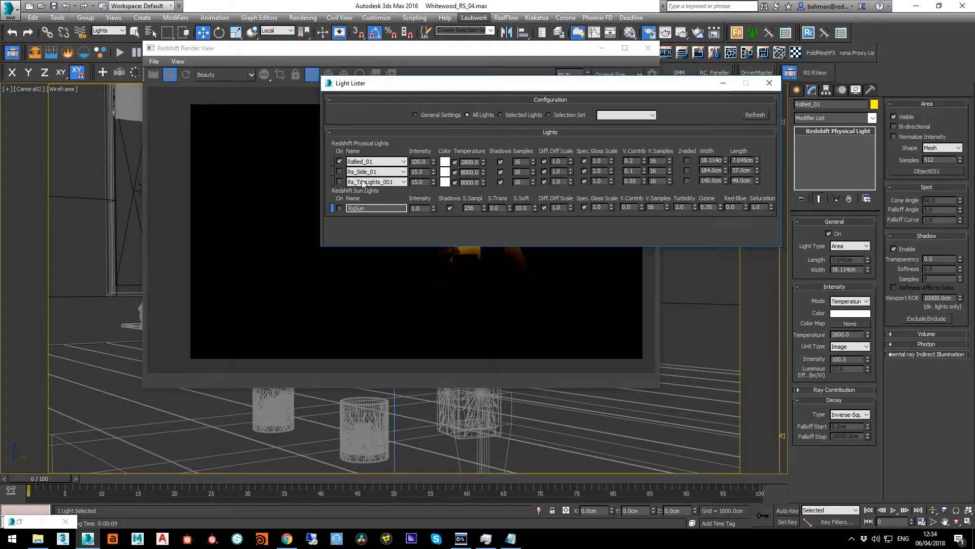
click(340, 162)
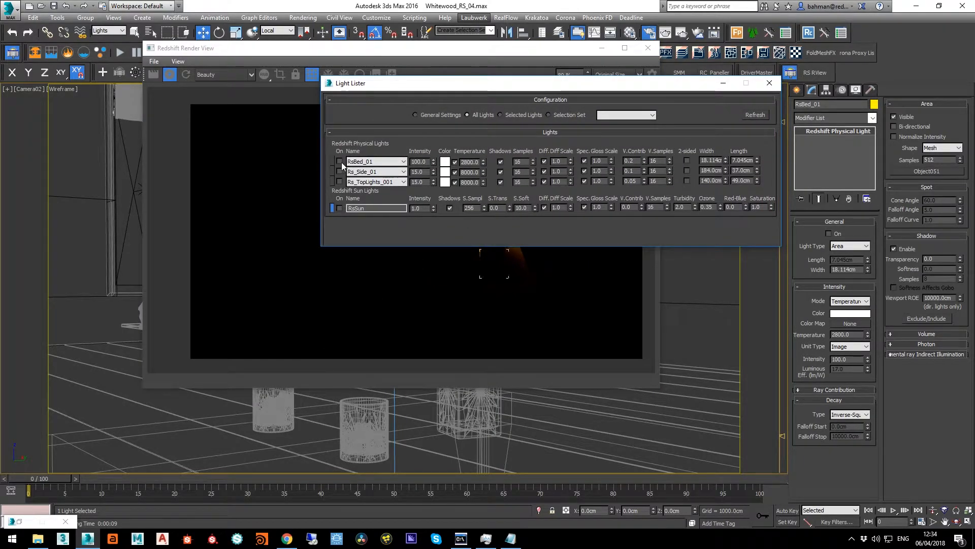
click(340, 161)
click(340, 171)
click(340, 181)
click(339, 208)
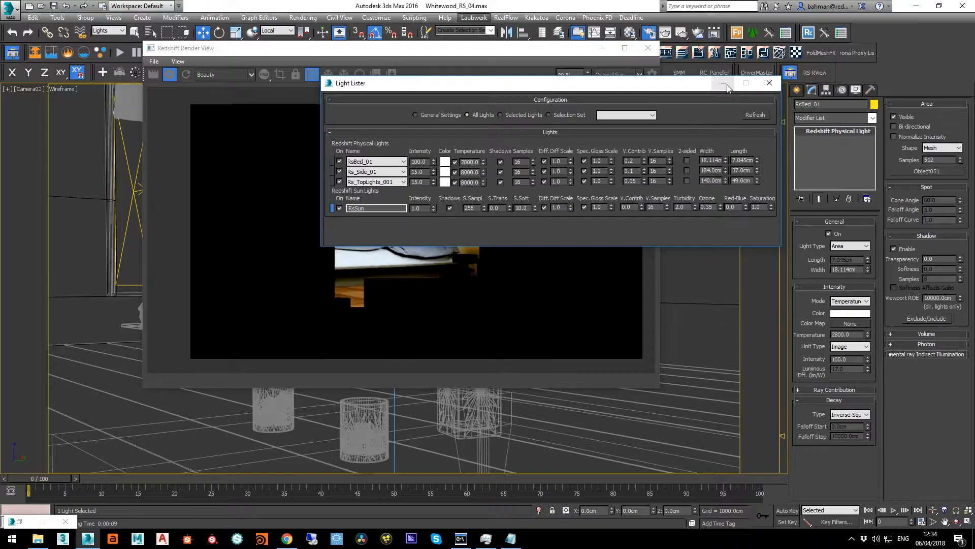
click(770, 84)
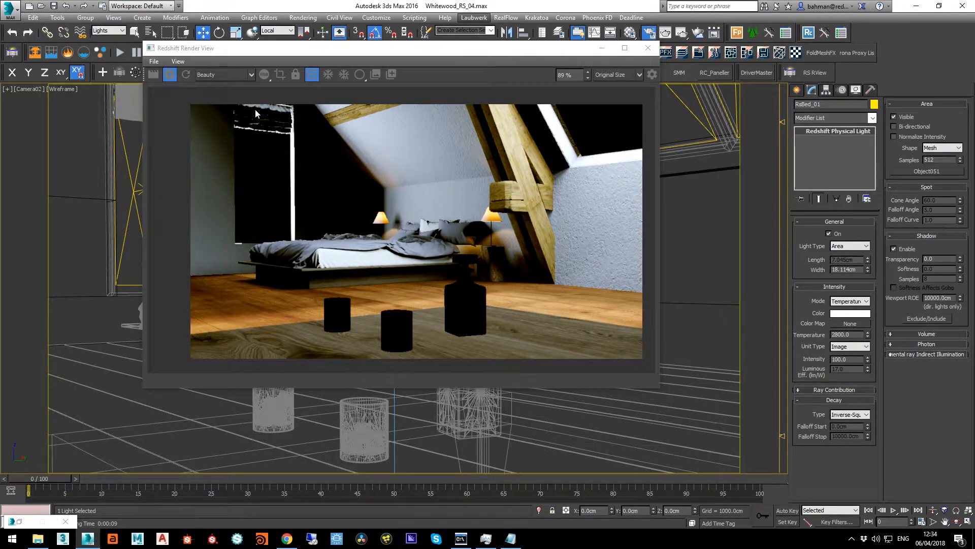
Display the DiffuseLighting pass of the fully lit render, and return to the Beauty pass
click(217, 77)
click(226, 99)
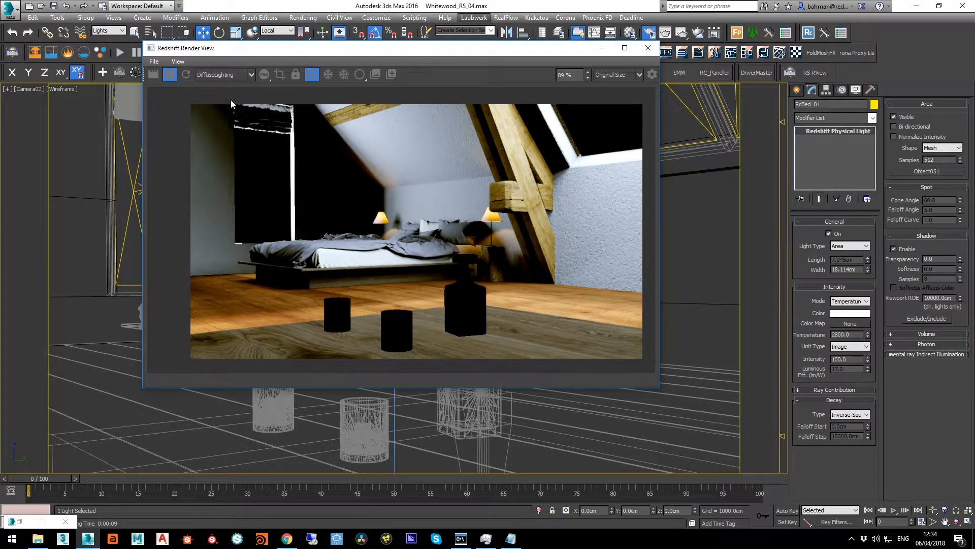
click(221, 77)
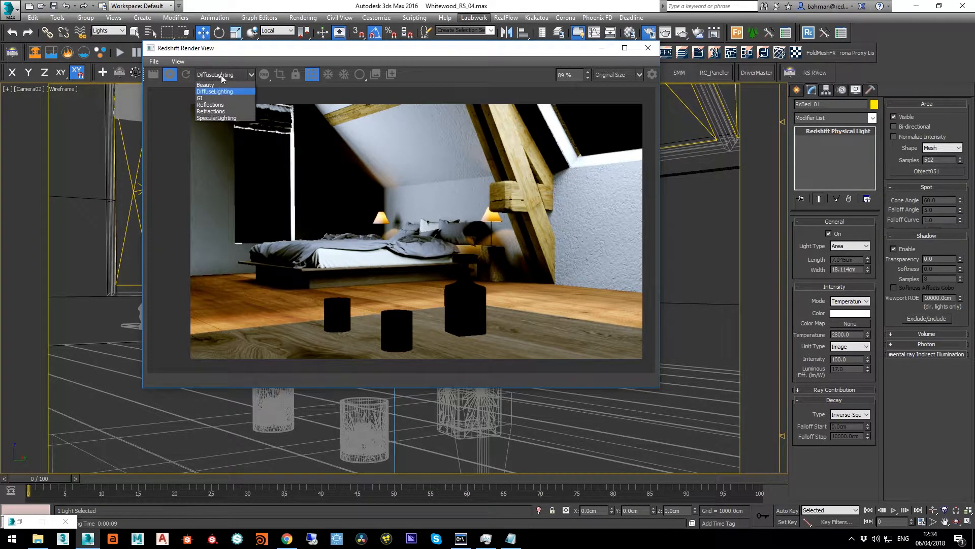
click(218, 85)
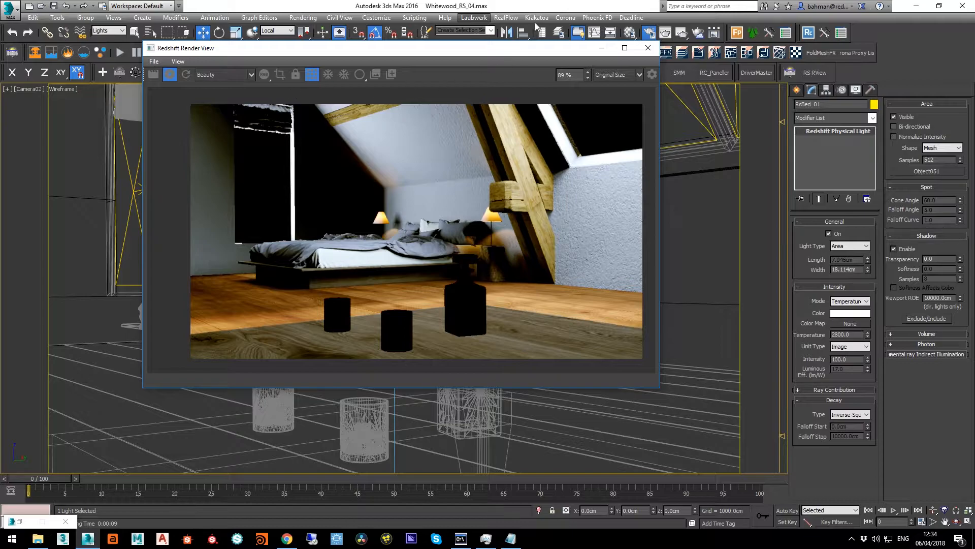
click(540, 7)
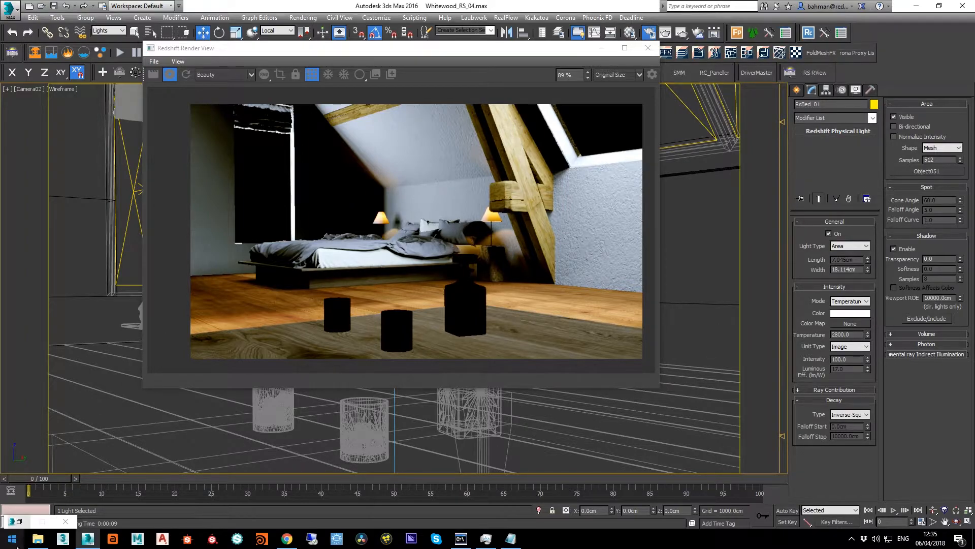
Enable reflections, refractions, subsurface scattering, emission, and tessellation and displacement in the Redshift global overrides
key(F10)
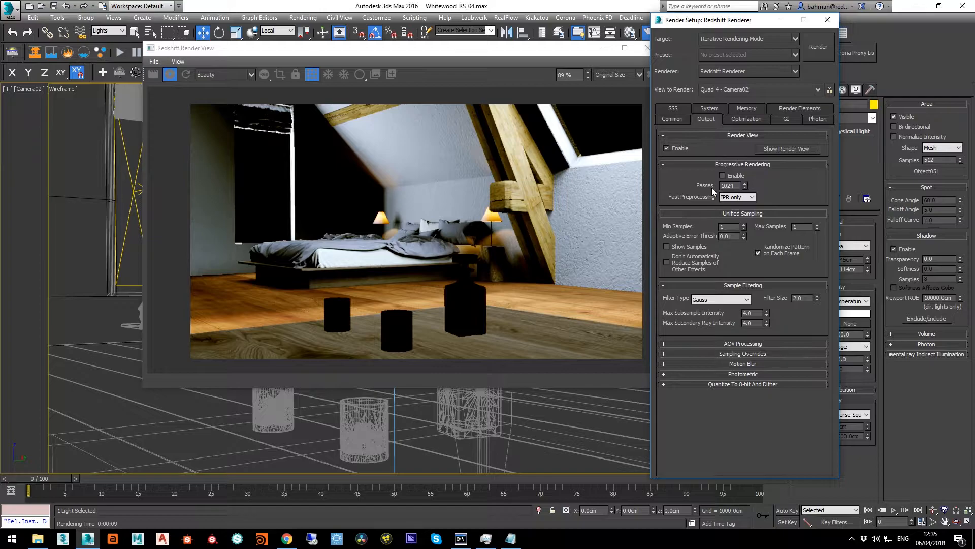
click(758, 120)
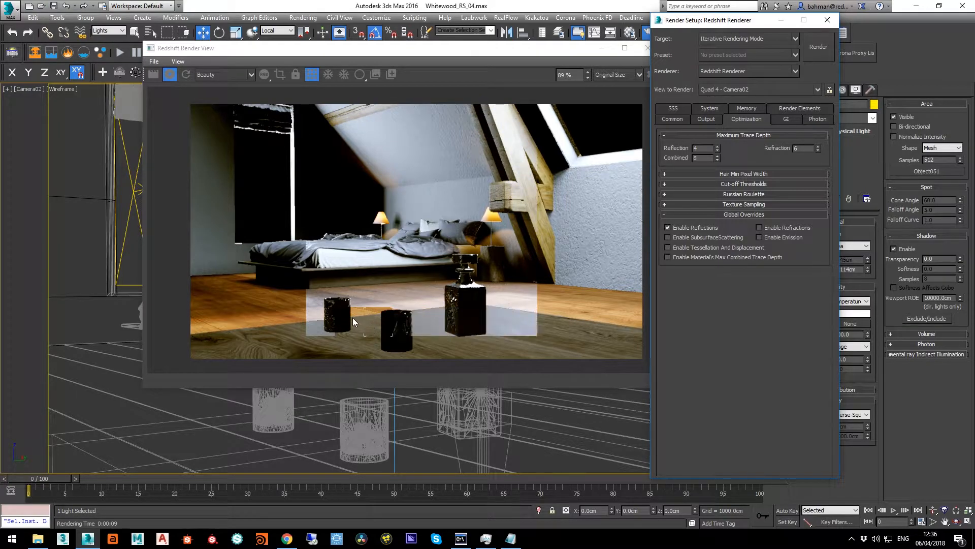
click(761, 228)
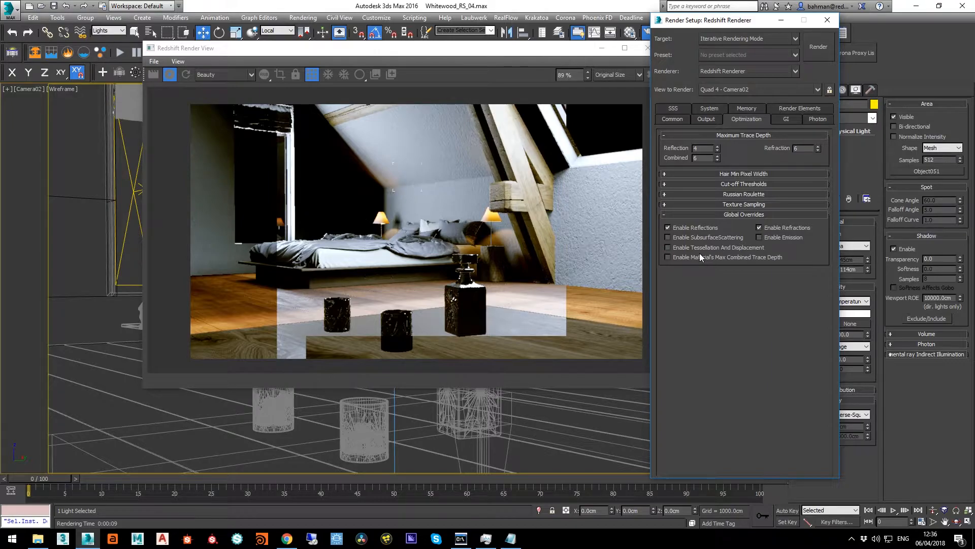
click(685, 238)
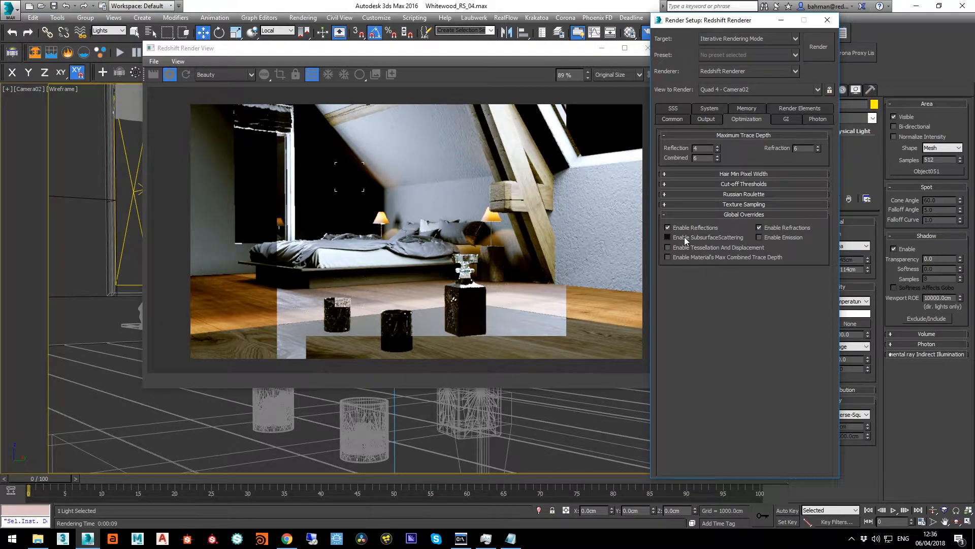
click(709, 249)
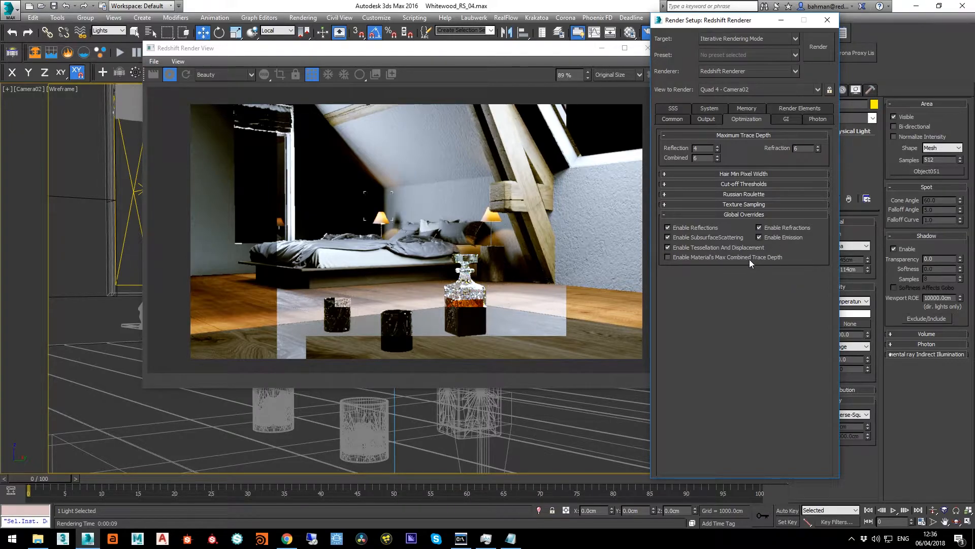
Inspect the Beauty render of the decanter, glasses, bed and floor with the global overrides enabled
scroll(483, 221, up, 4)
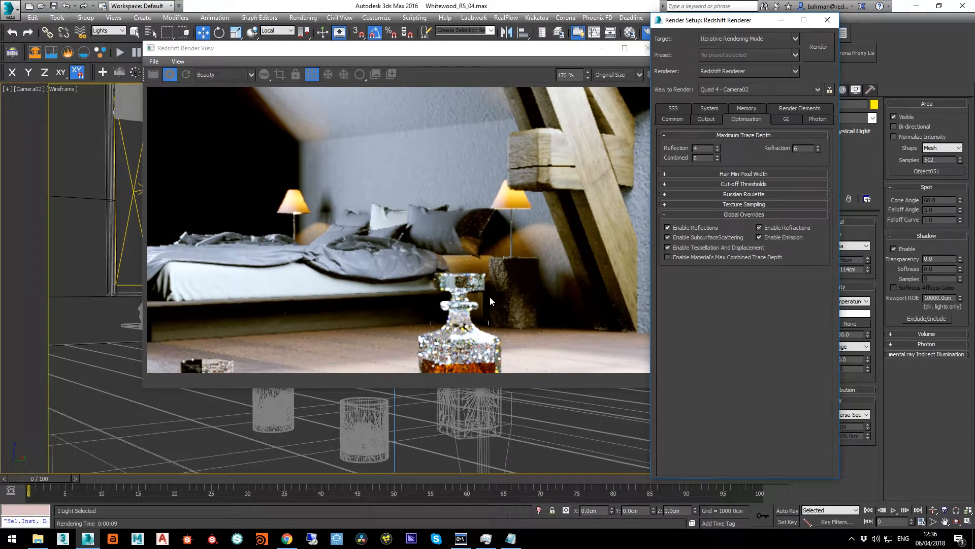
scroll(456, 321, down, 1)
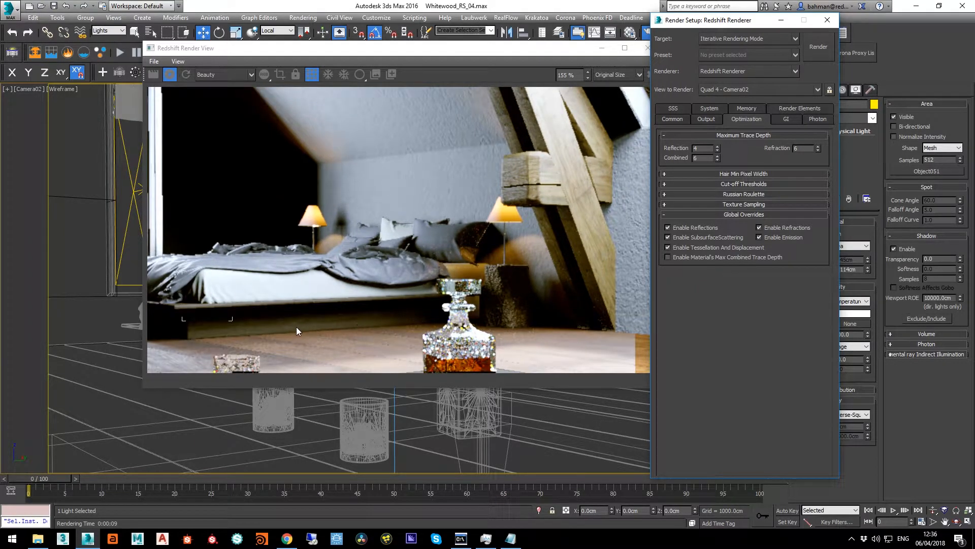
scroll(254, 285, down, 4)
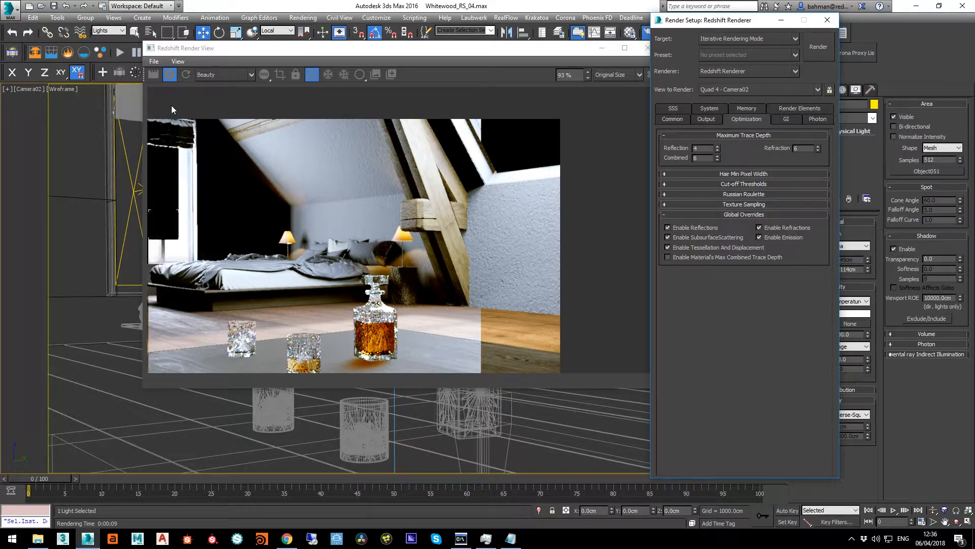
click(184, 75)
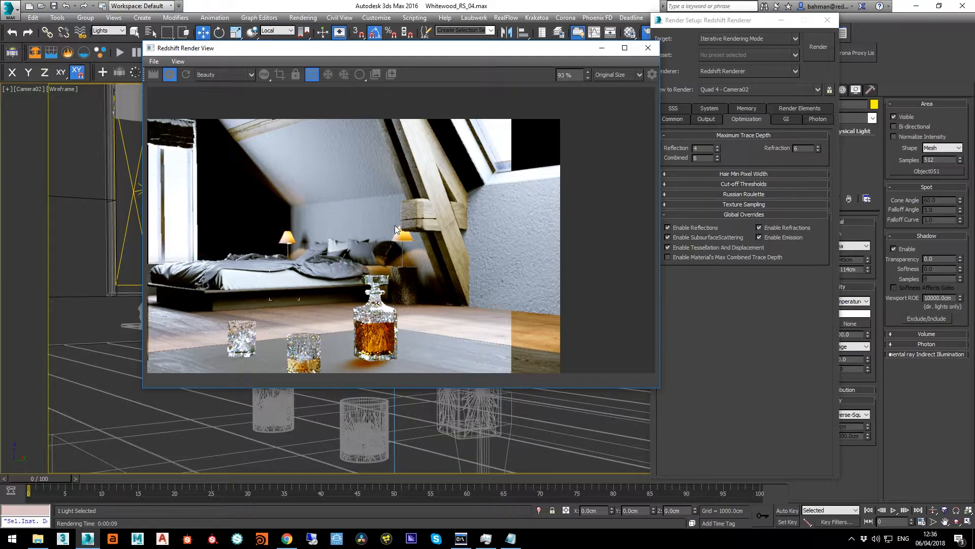
drag(359, 220, 442, 192)
drag(421, 236, 414, 238)
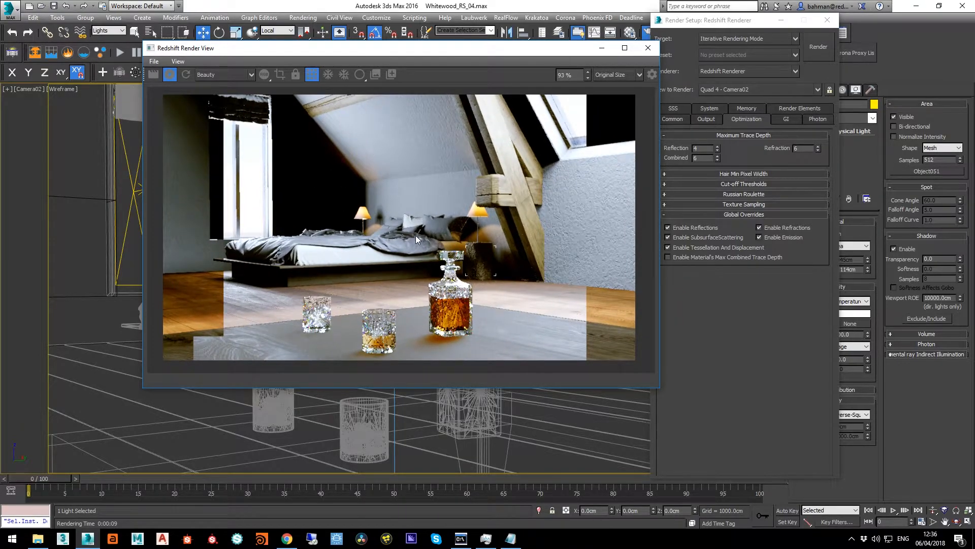
Shade the viewport, allow all object types to be selected, and pick the Wooden_Floor material from the floor into the Material Editor
click(486, 3)
key(F3)
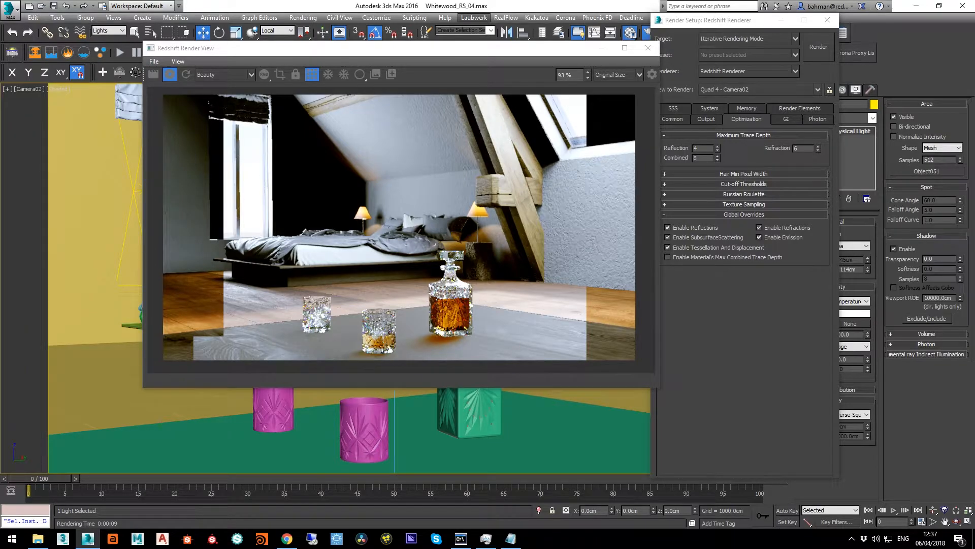
key(m)
drag(784, 86, 688, 69)
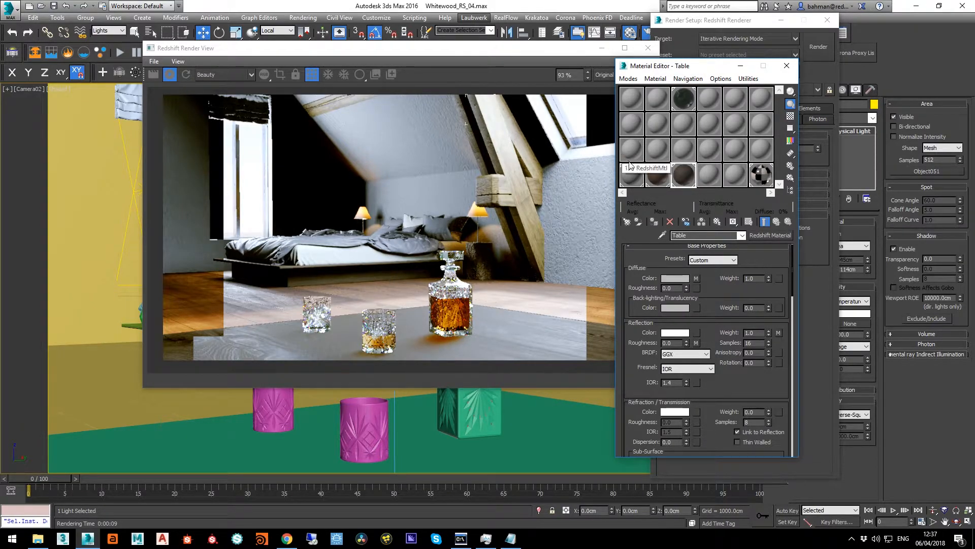
click(663, 235)
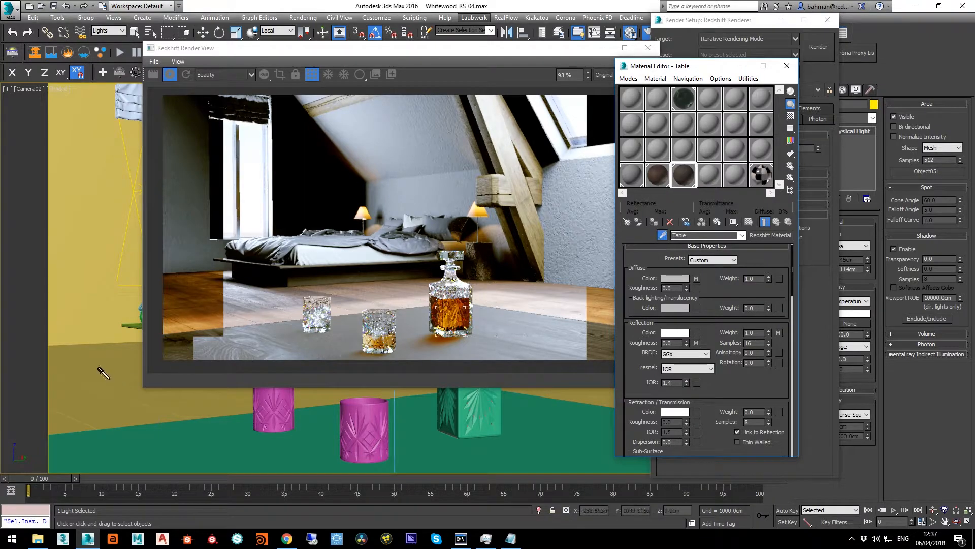
click(120, 30)
click(104, 38)
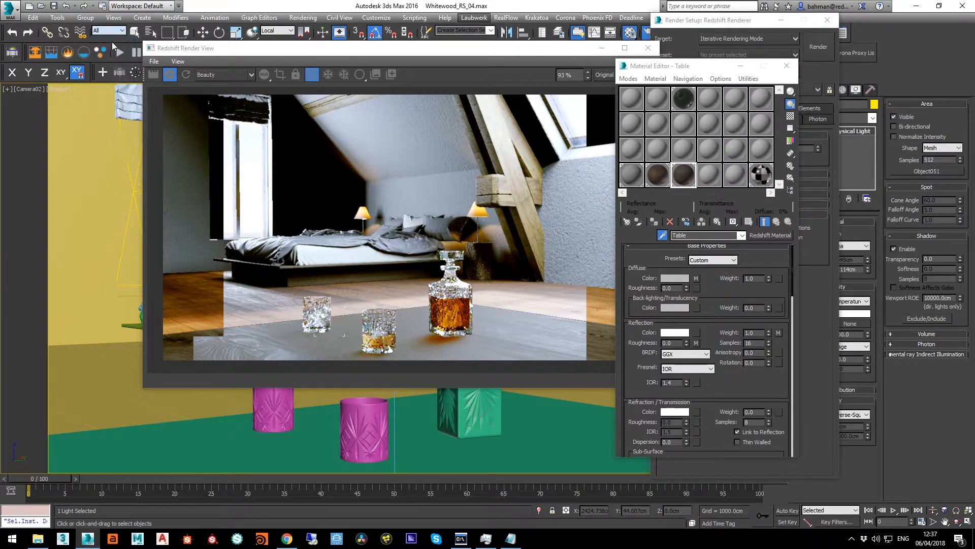
click(119, 374)
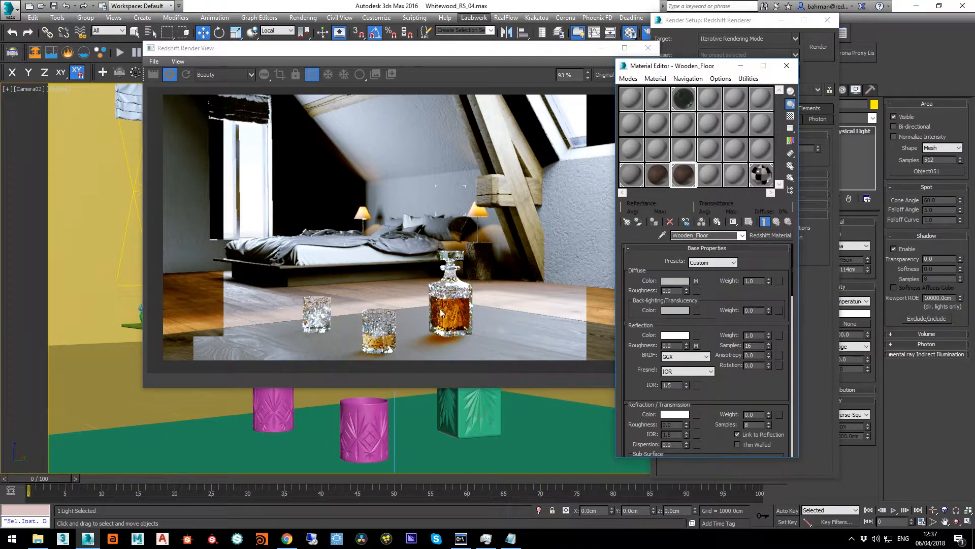
Show the Reflections pass and limit rendering to a region over the floor and table beside the glasses
click(207, 96)
click(224, 75)
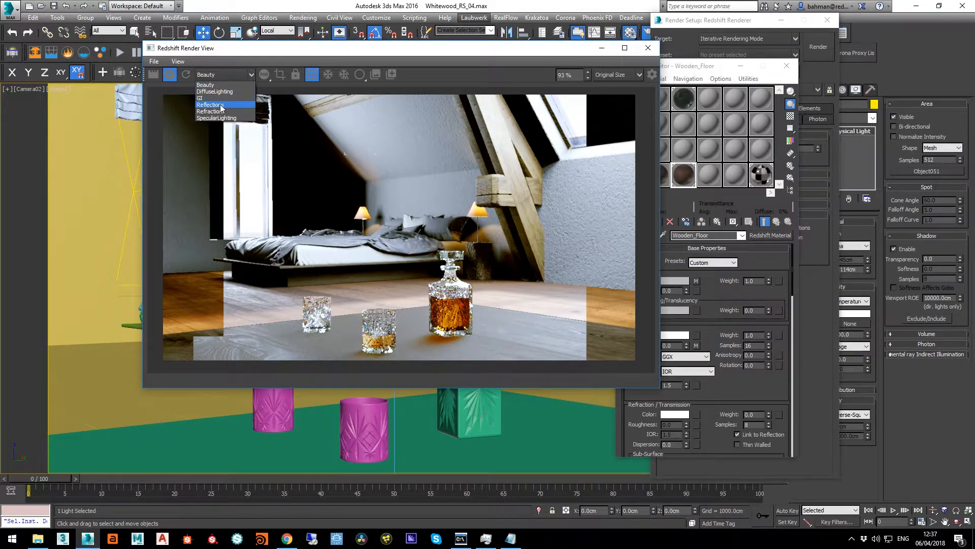
click(221, 105)
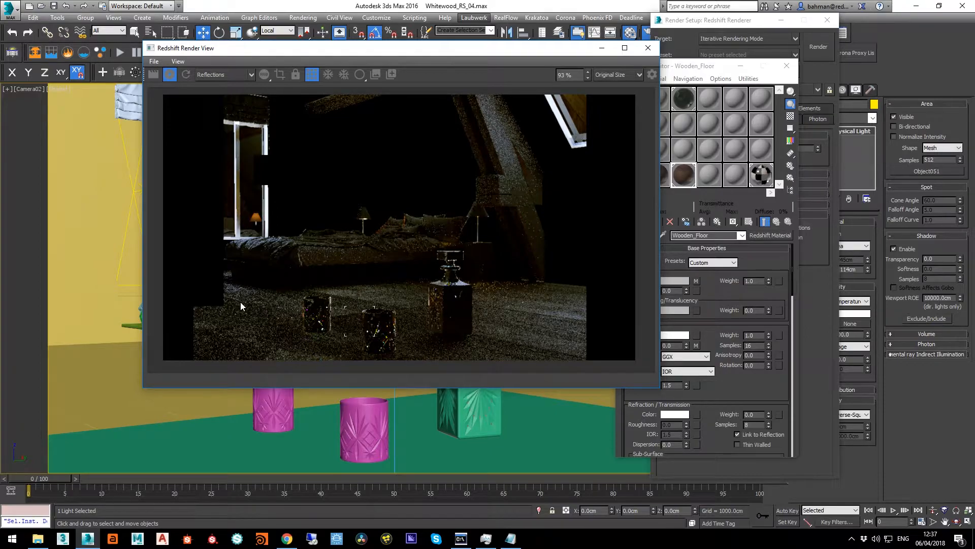
click(280, 74)
drag(518, 227, 373, 271)
drag(337, 321, 246, 318)
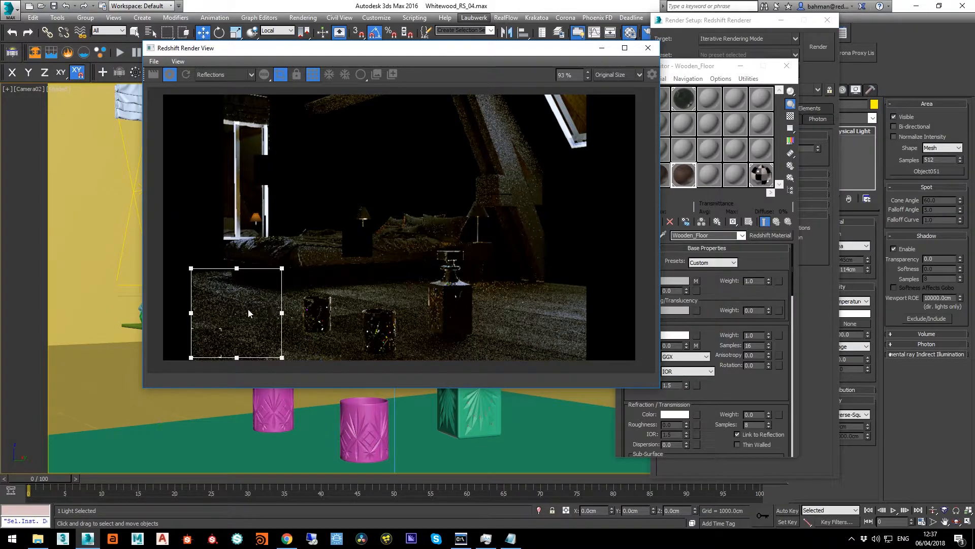
Raise the Wooden_Floor material's reflection samples in stages up to 256
drag(713, 71, 754, 49)
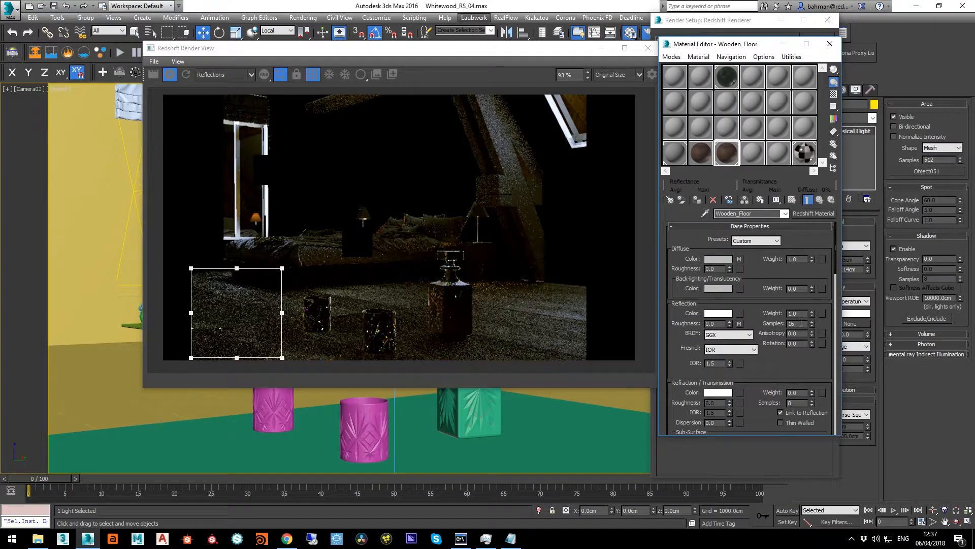
text(6)
key(Return)
text(128)
key(Return)
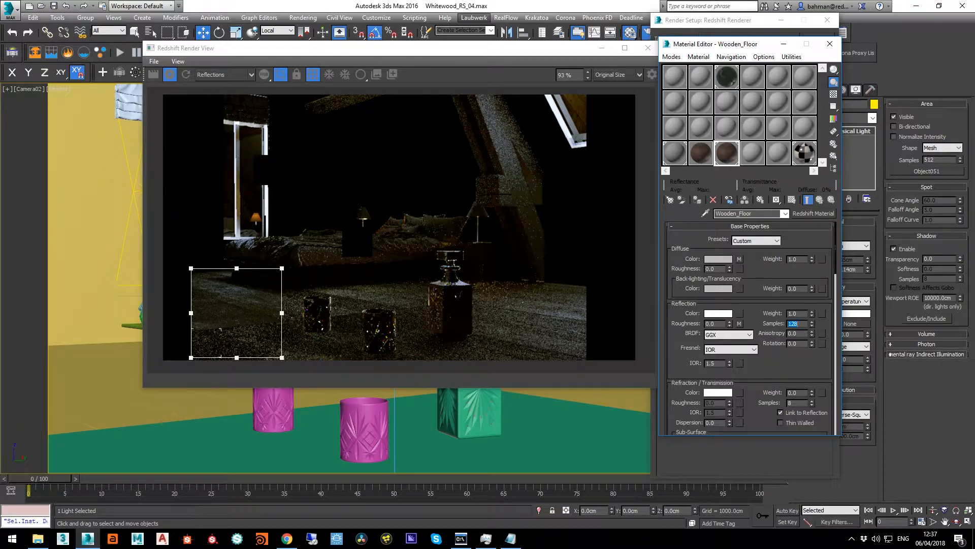
text(256)
key(Return)
Compare the floor region in the Beauty pass with the Reflections pass
click(248, 75)
click(236, 84)
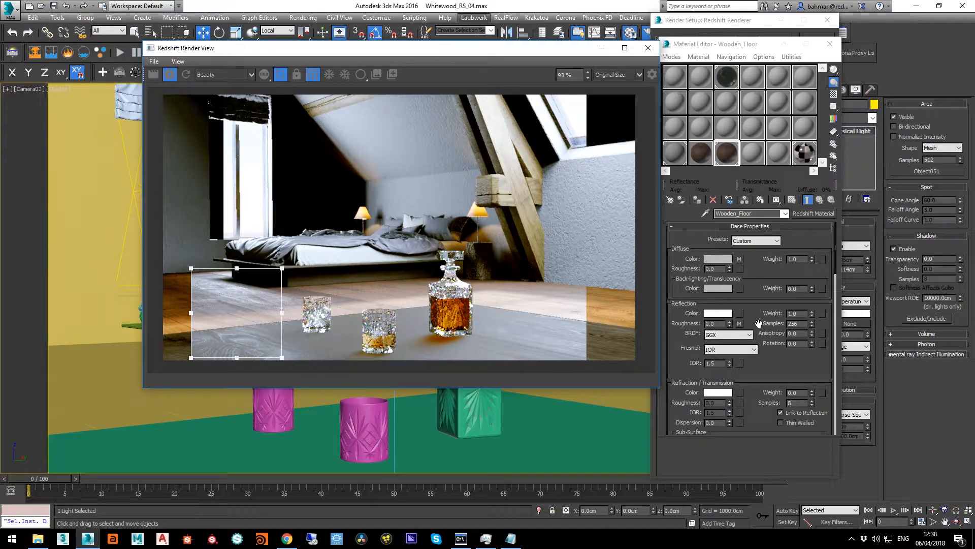
click(223, 75)
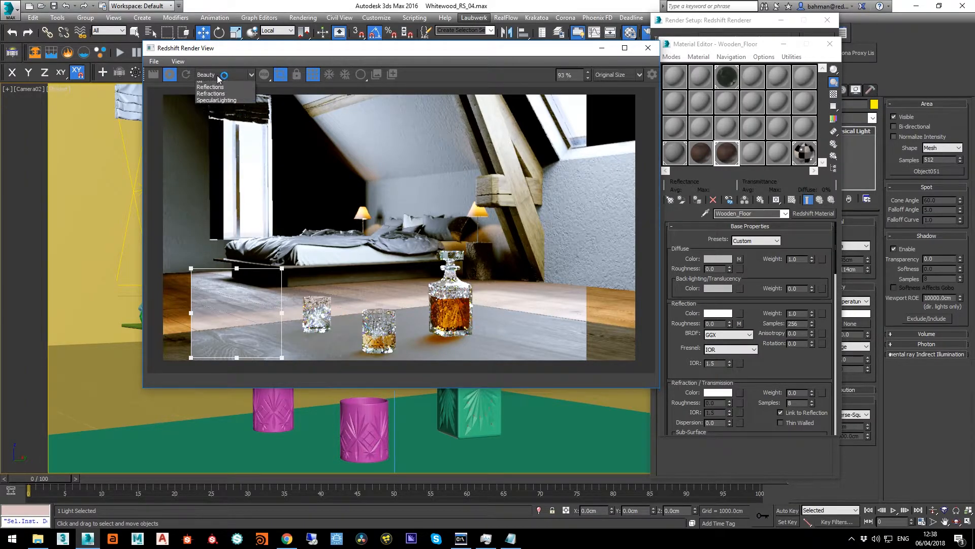
click(219, 102)
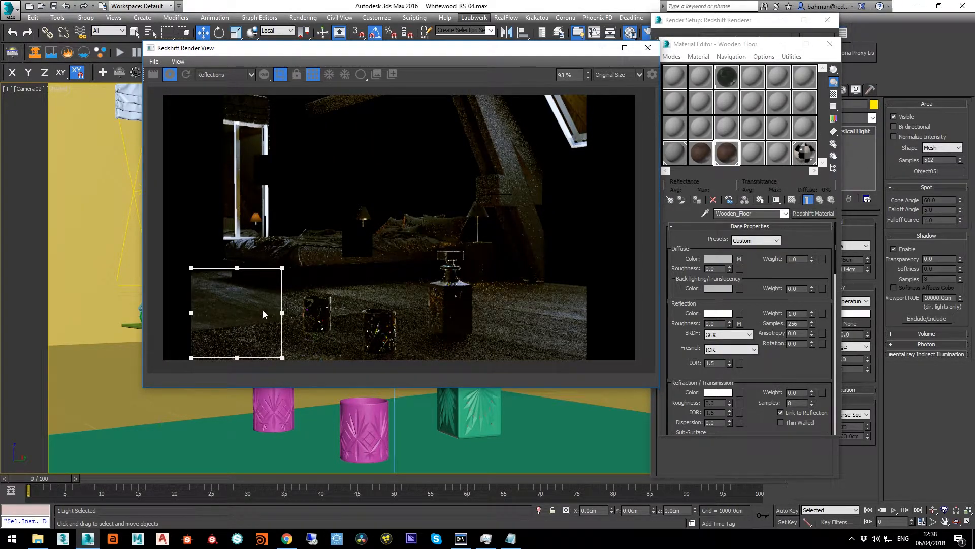
Move the render region onto the tabletop around the farther glass and pick the Table material from the table
drag(238, 310, 291, 328)
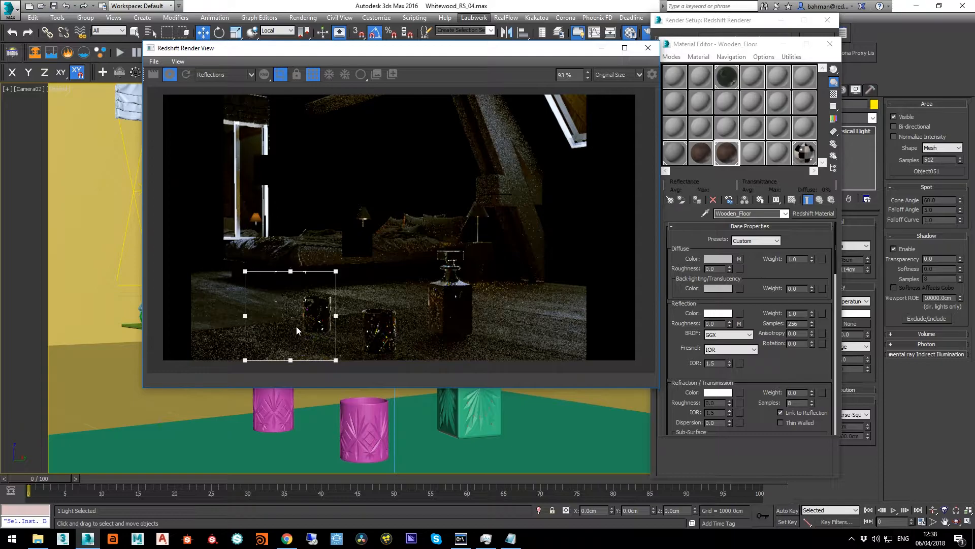
click(705, 213)
click(300, 436)
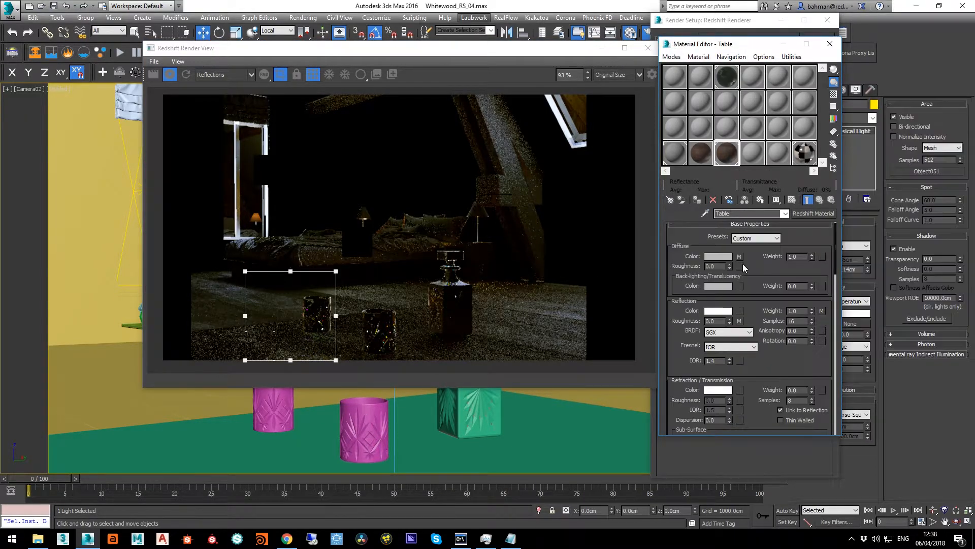
Raise the Table material's reflection samples in stages up to 256 and inspect the region for remaining noise
double_click(802, 321)
text(64)
key(Return)
key(Return)
scroll(305, 343, up, 4)
scroll(303, 344, down, 2)
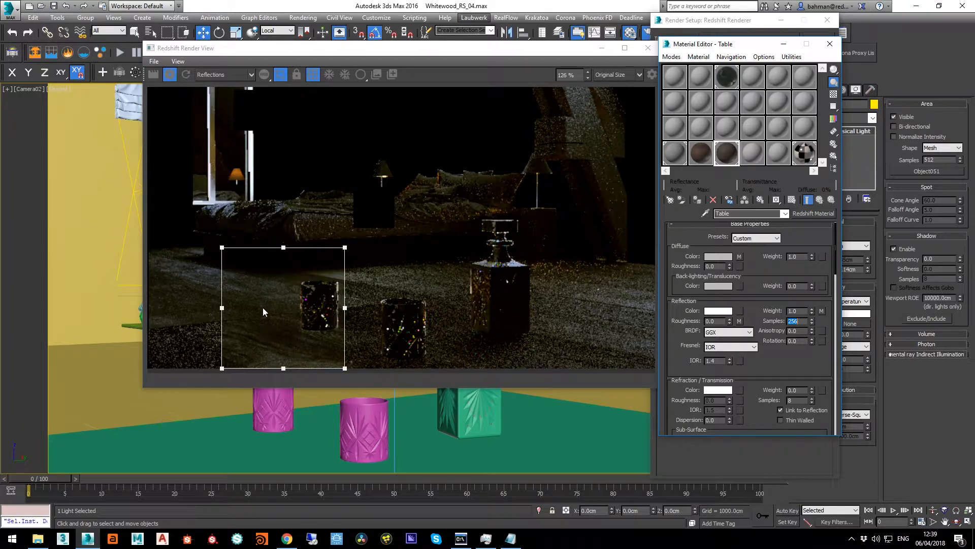
Pick the Glass_MTL material from the farther glass and set its reflection samples to 64
scroll(263, 310, up, 2)
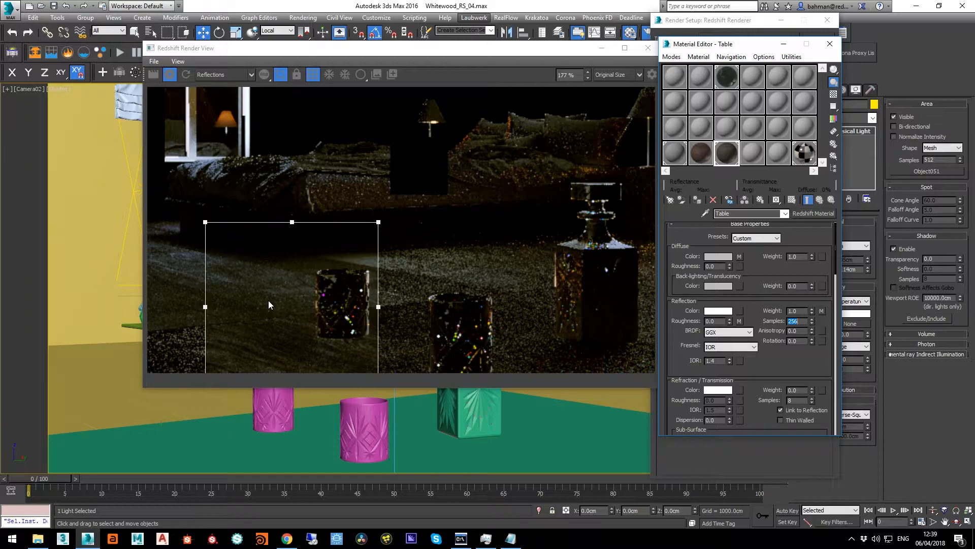
scroll(268, 300, down, 2)
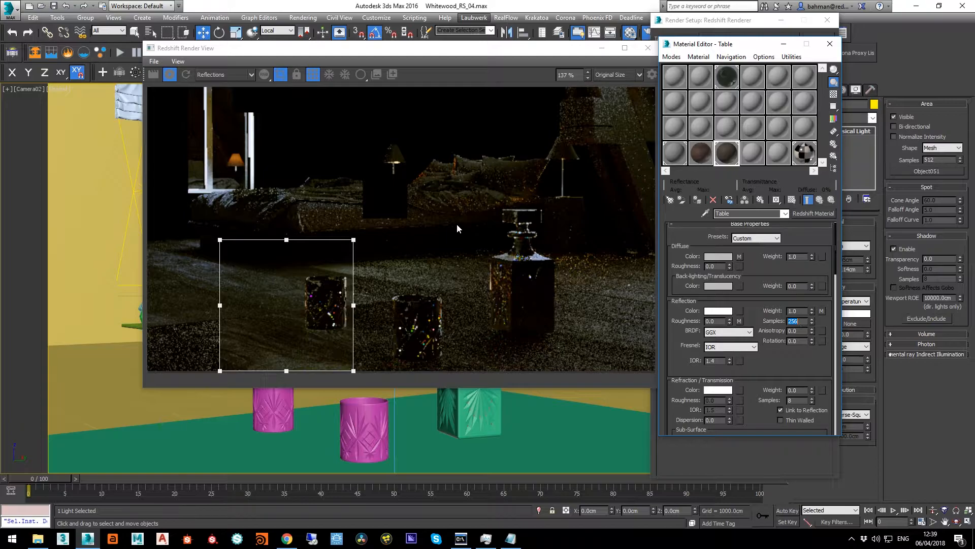
click(705, 213)
click(259, 391)
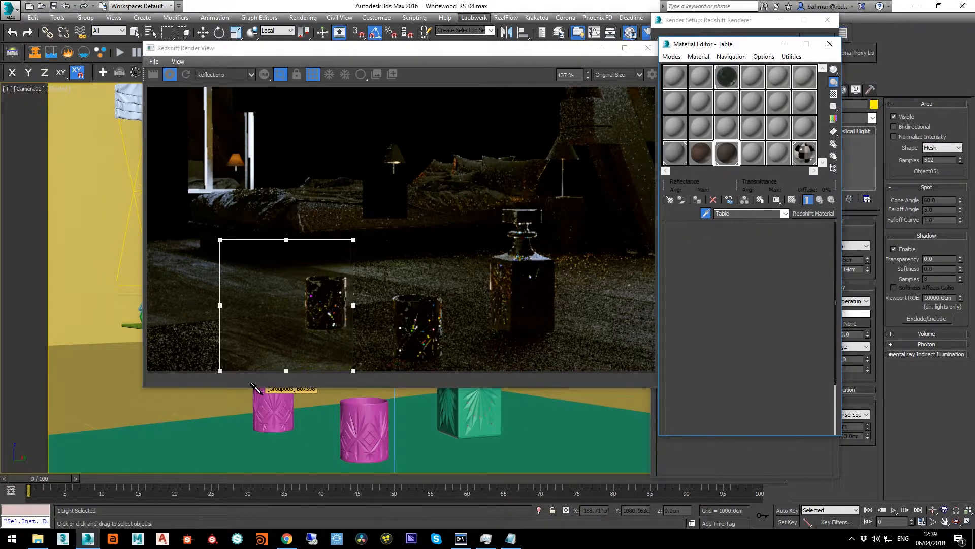
scroll(756, 330, down, 5)
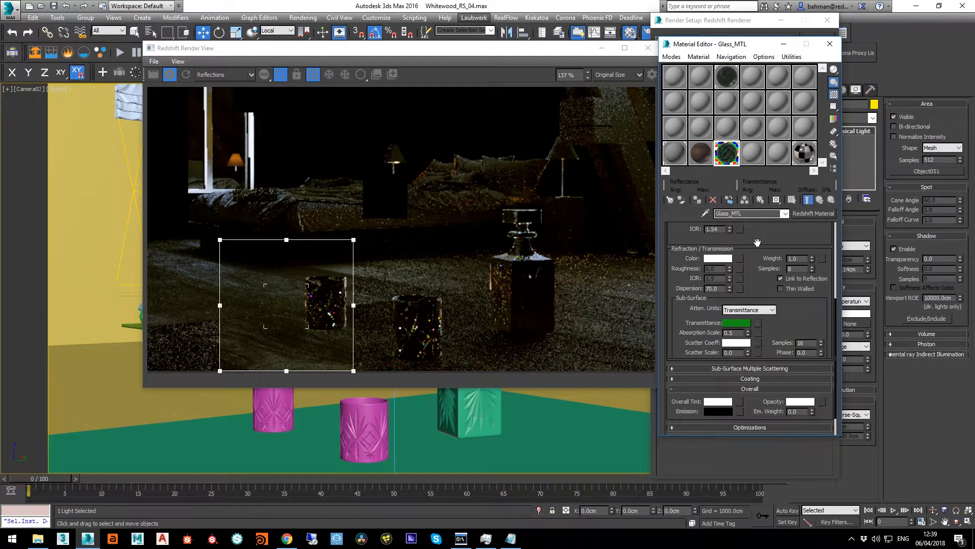
scroll(757, 264, up, 5)
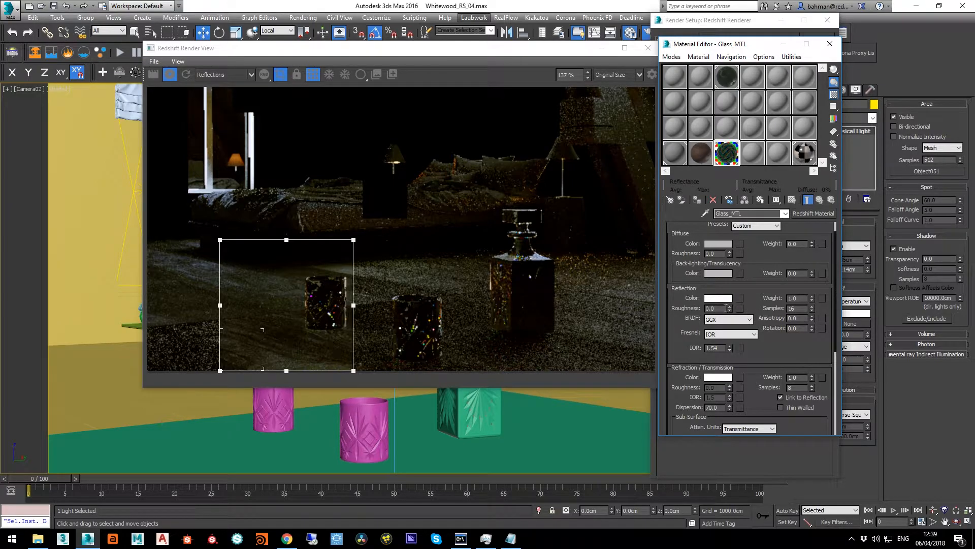
double_click(808, 308)
key(Return)
Set the Glass_MTL material's refraction samples to 128
drag(761, 301, 767, 250)
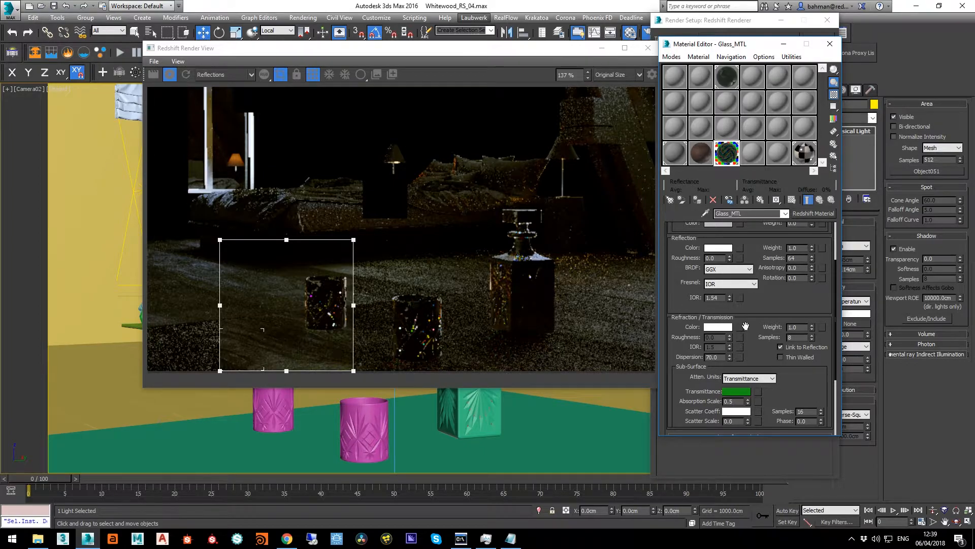
double_click(792, 338)
text(128)
key(Return)
Pick the scene's Glass material into the unused 22 - RedshiftMtl slot and examine its enlarged preview
click(648, 47)
drag(695, 47, 745, 42)
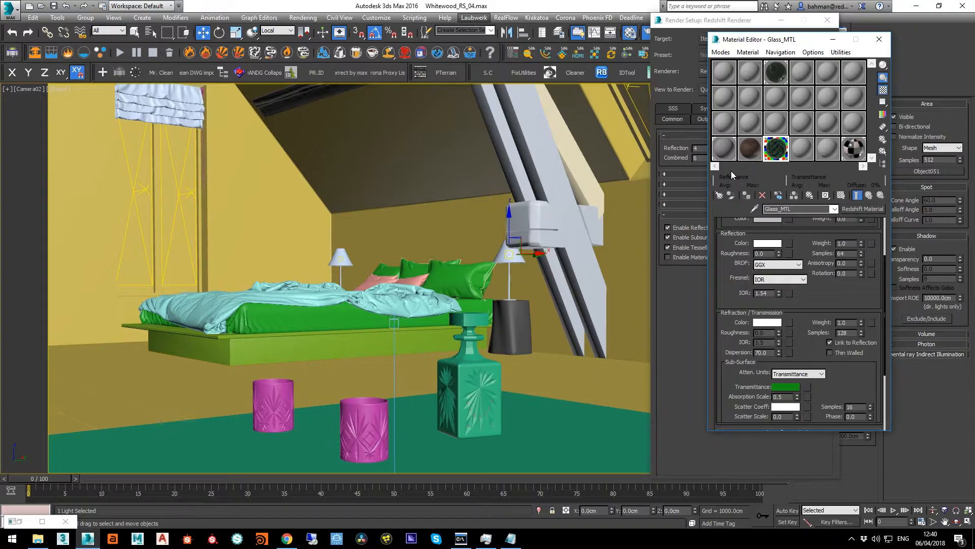
click(798, 150)
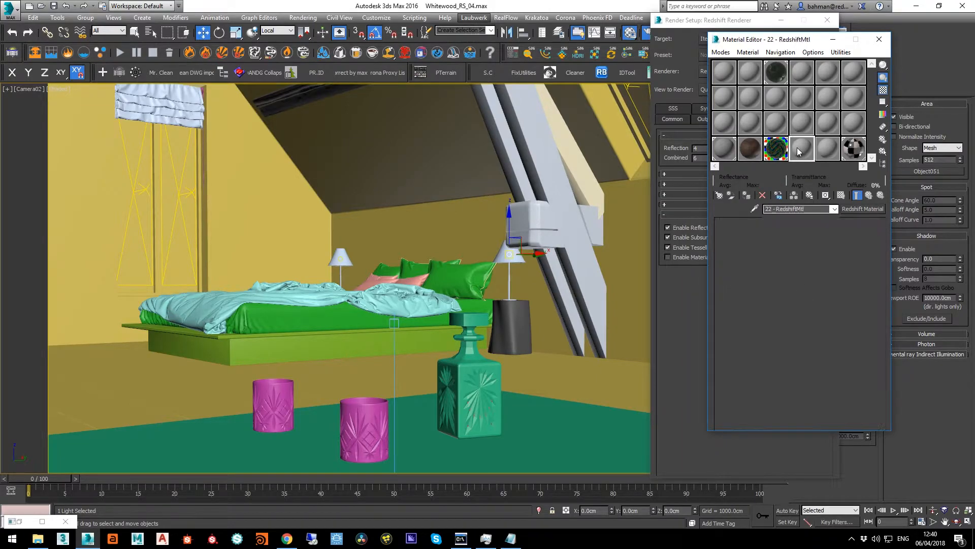
click(755, 208)
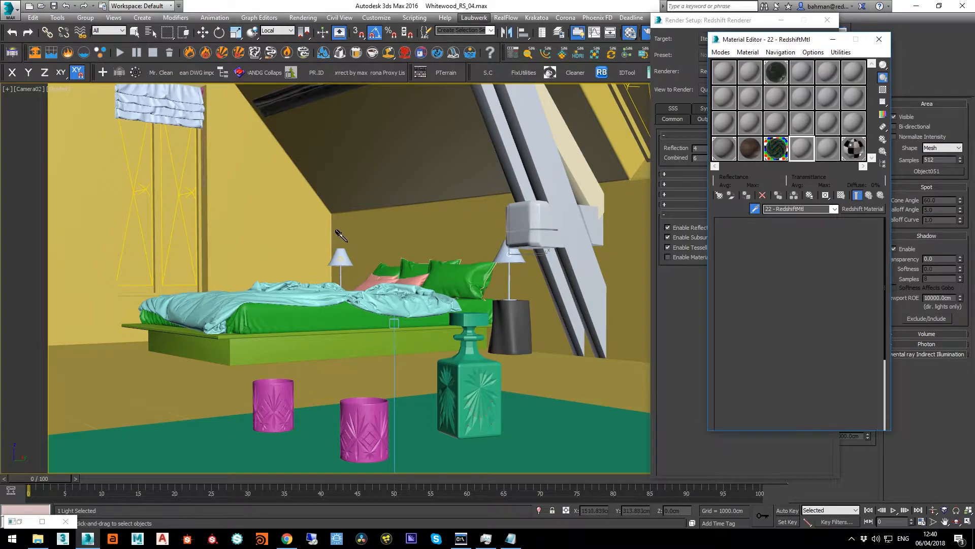
click(267, 232)
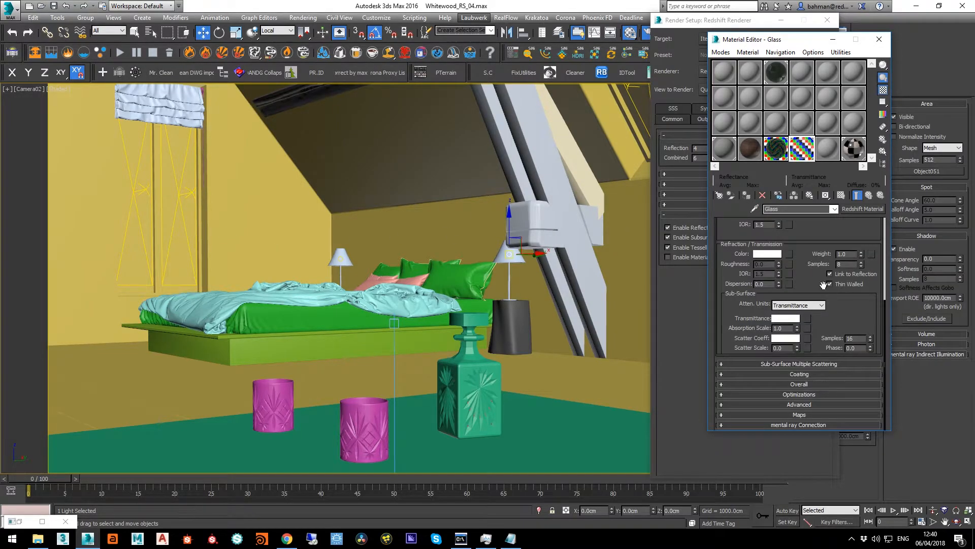
drag(813, 276, 813, 299)
double_click(806, 154)
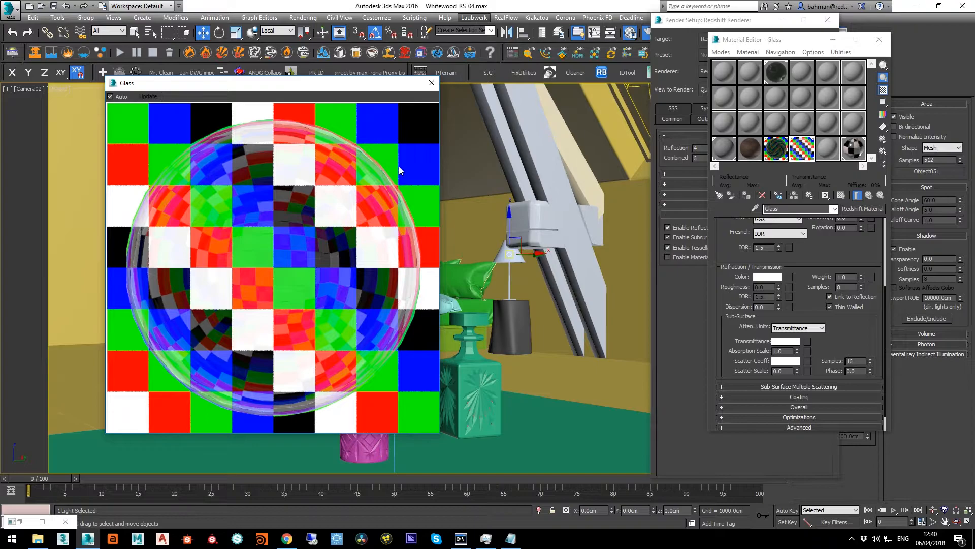
click(432, 83)
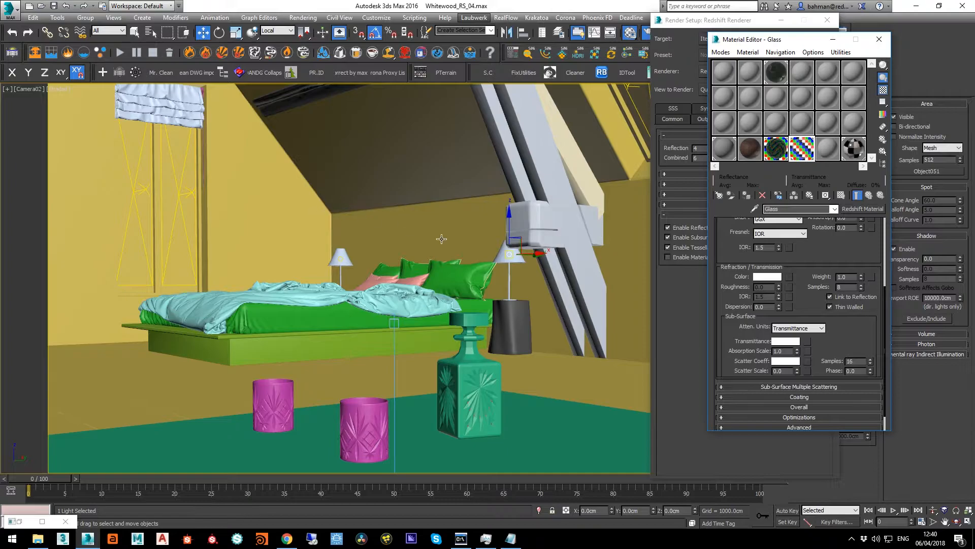
Bring back the Redshift Render View and move the render region past the nearer glass onto the bed
click(19, 521)
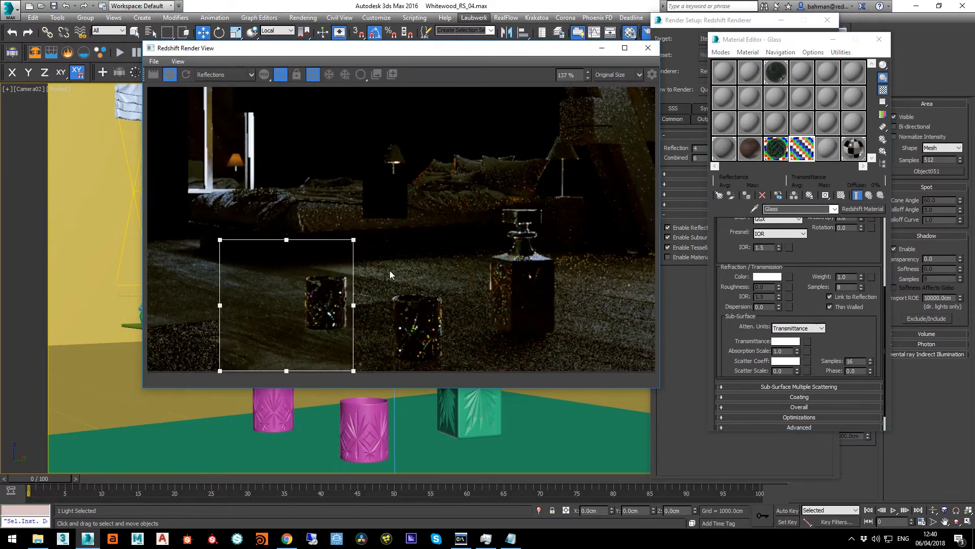
drag(281, 322, 389, 337)
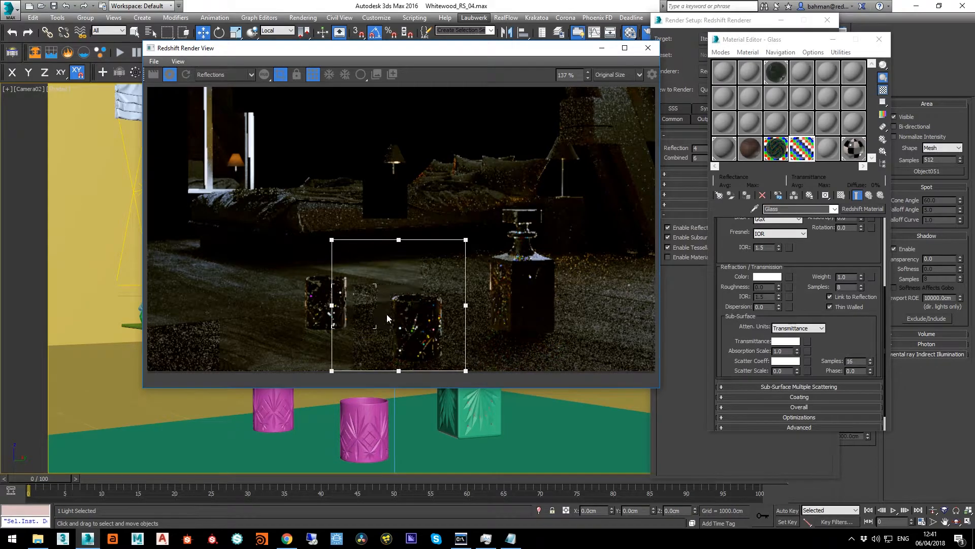
drag(427, 320, 309, 240)
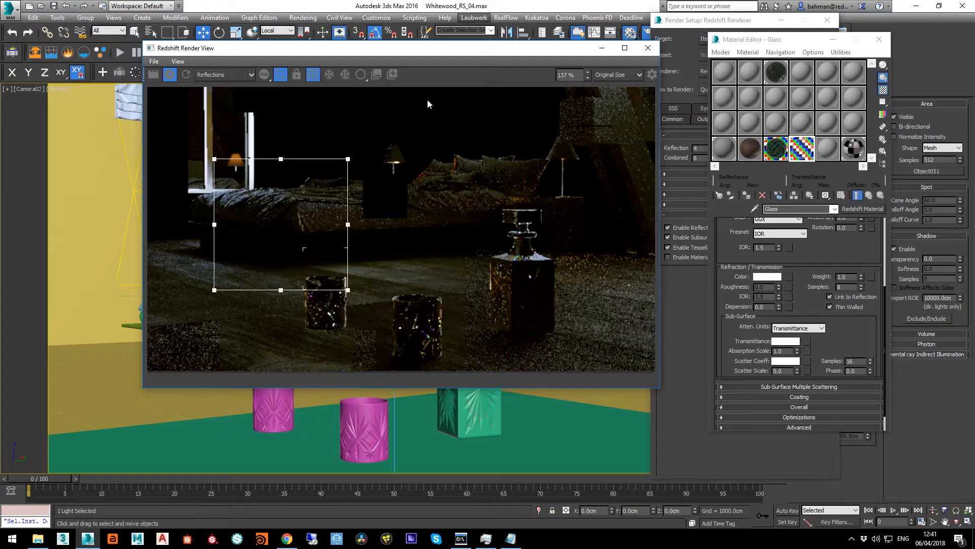
Pick the Blanket material from the bed and raise its reflection samples to 64, then 128
drag(375, 52, 453, 88)
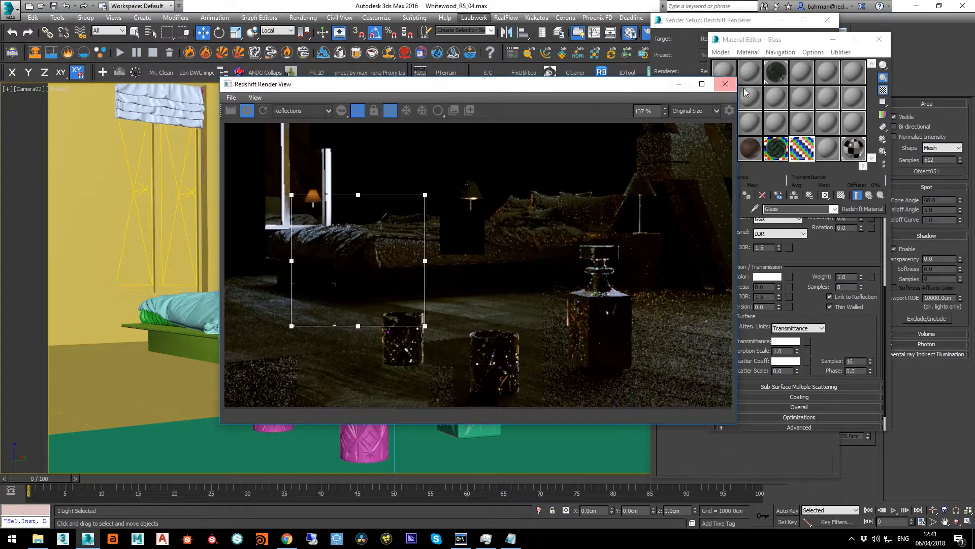
click(755, 208)
click(197, 305)
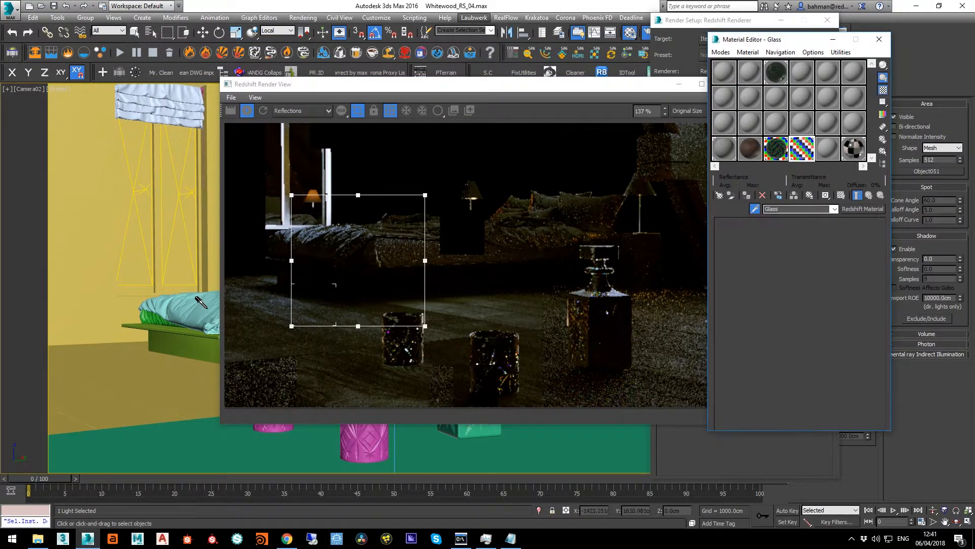
click(752, 260)
scroll(813, 305, up, 5)
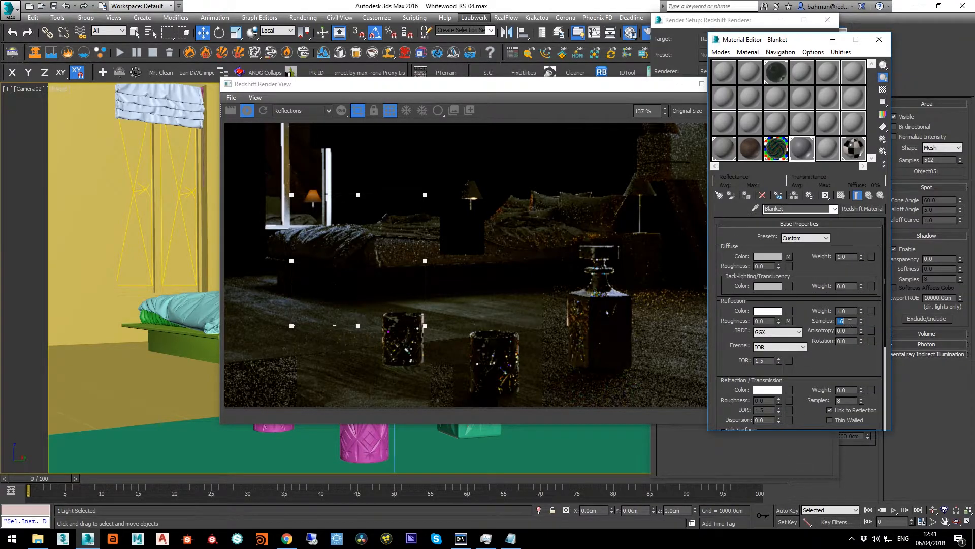
text(64128)
key(Return)
Pick the Uph Cmix Jasmine material from the bed and raise its reflection samples in stages up to 256
drag(380, 87, 519, 74)
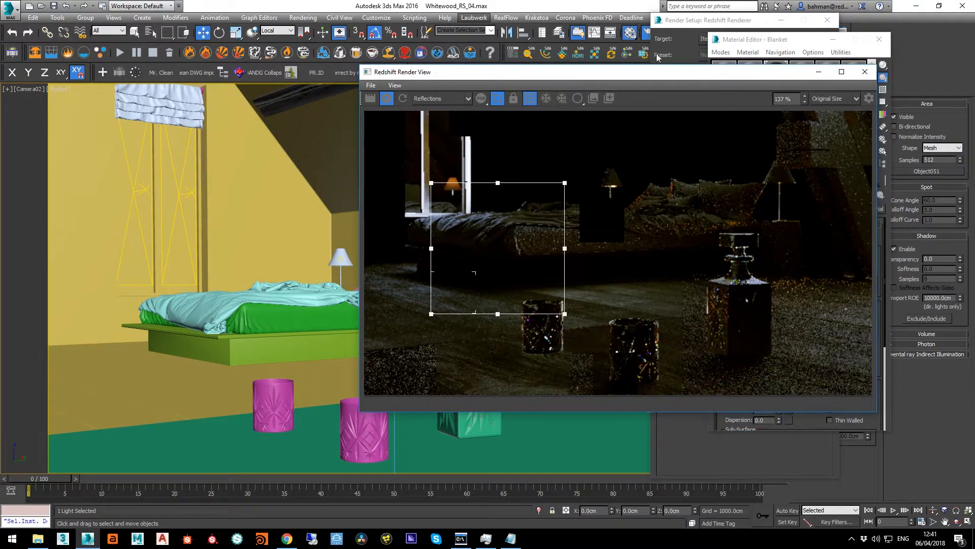
click(745, 43)
click(755, 209)
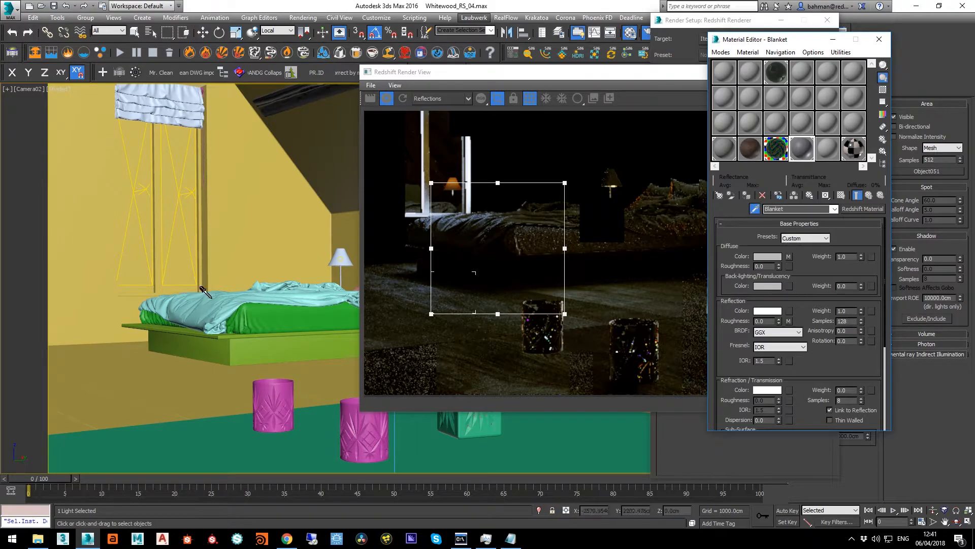
click(662, 352)
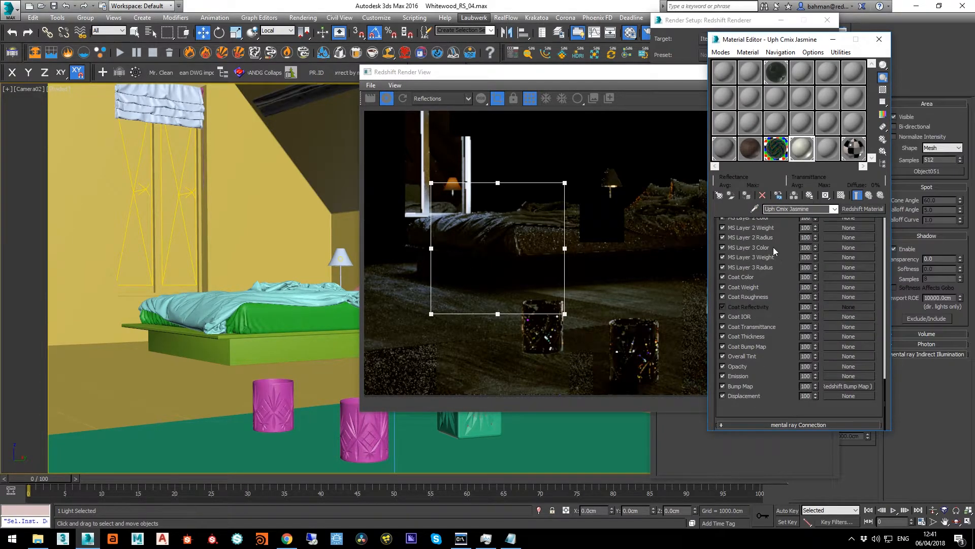
scroll(744, 404, up, 1)
scroll(755, 280, up, 15)
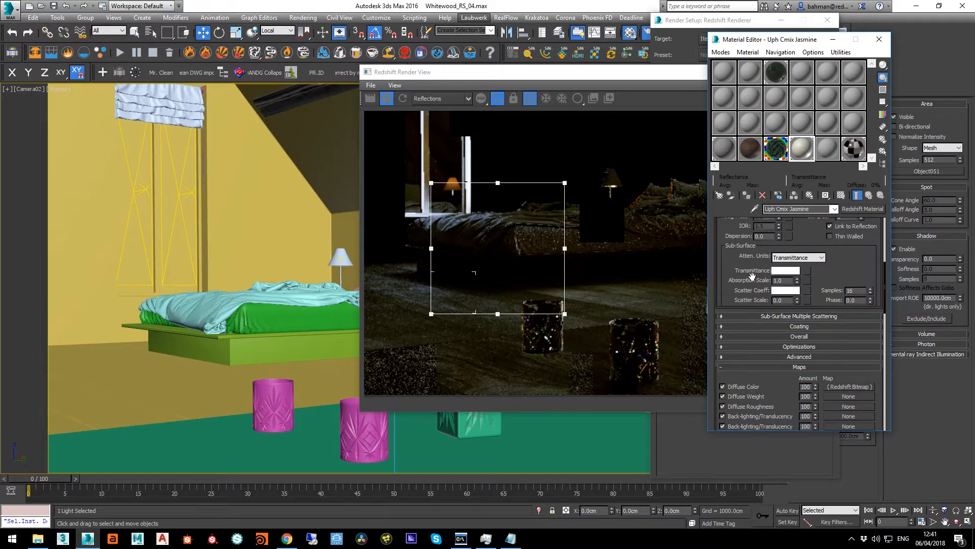
scroll(744, 346, up, 7)
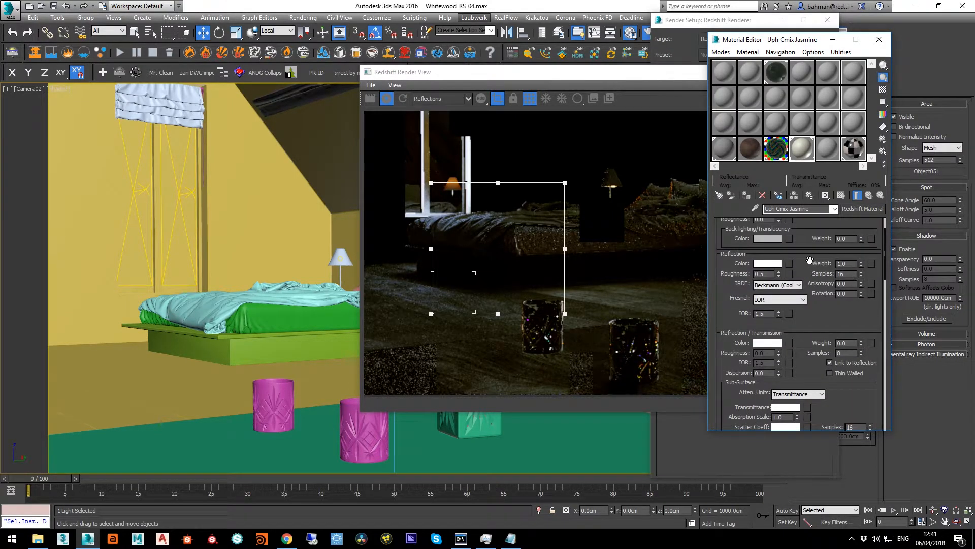
scroll(810, 261, up, 2)
double_click(844, 314)
text(6)
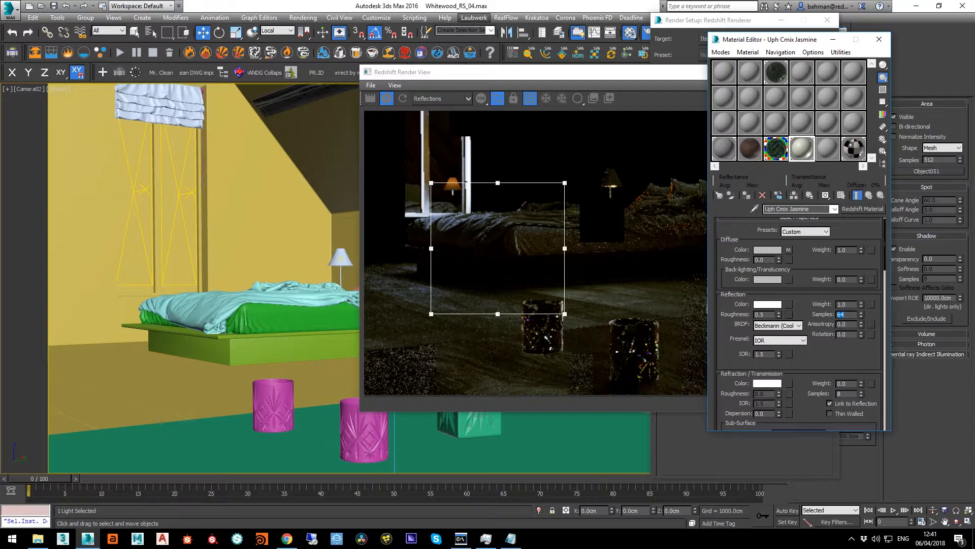
text(8)
key(Return)
text(256)
key(Return)
Pick the Blanket material from the bed again and set its reflection samples to 256
click(755, 209)
click(218, 289)
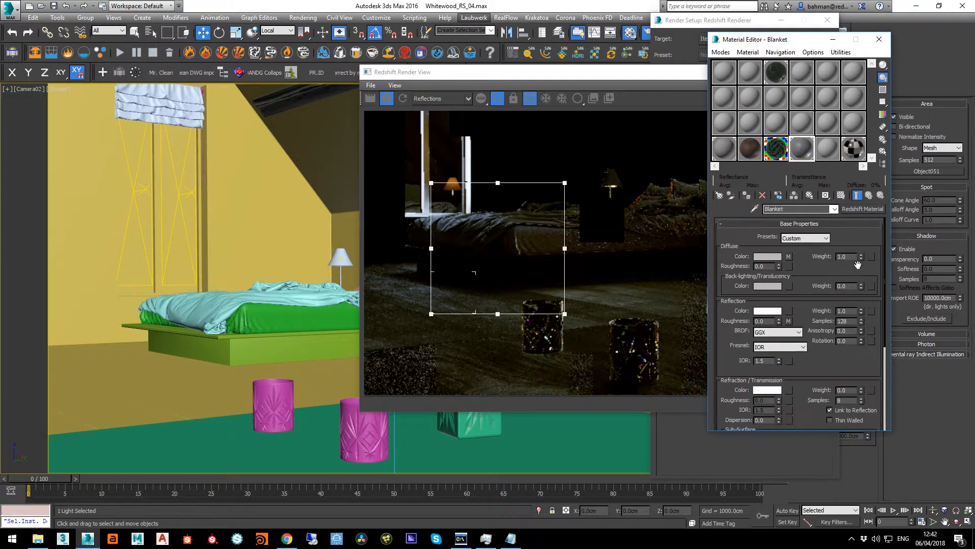
double_click(854, 321)
text(256)
Move the render region onto the slanted wooden beams above the bedside lamp
drag(608, 78, 464, 74)
drag(377, 243, 689, 158)
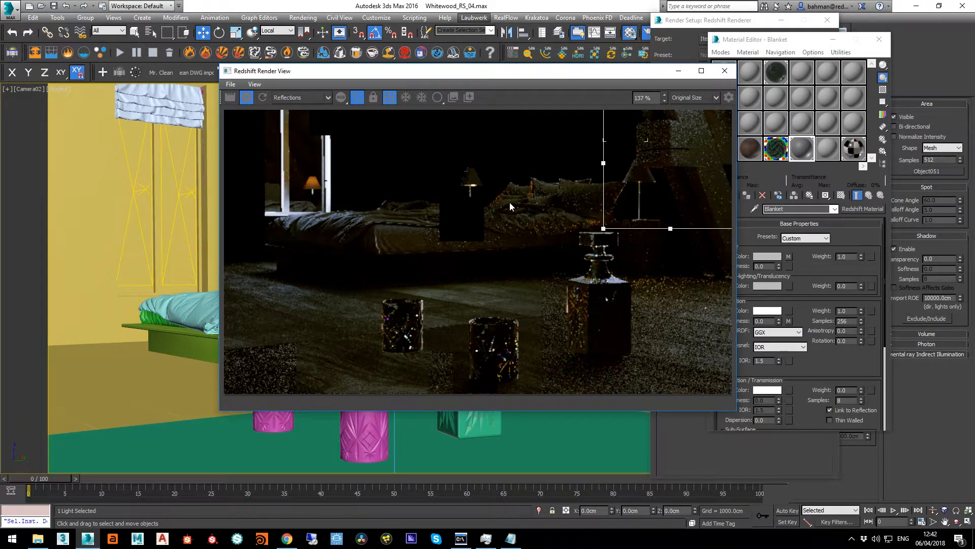
middle_drag(510, 202, 393, 268)
drag(551, 223, 557, 202)
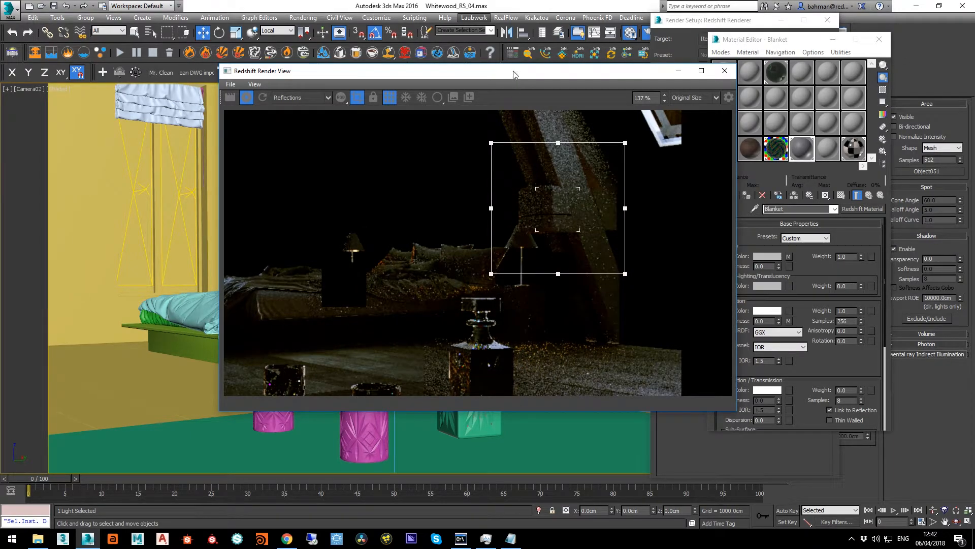
Pick the Oak Northland Matte material from the wooden beam and raise its reflection samples to 128, then 512
drag(513, 74, 370, 94)
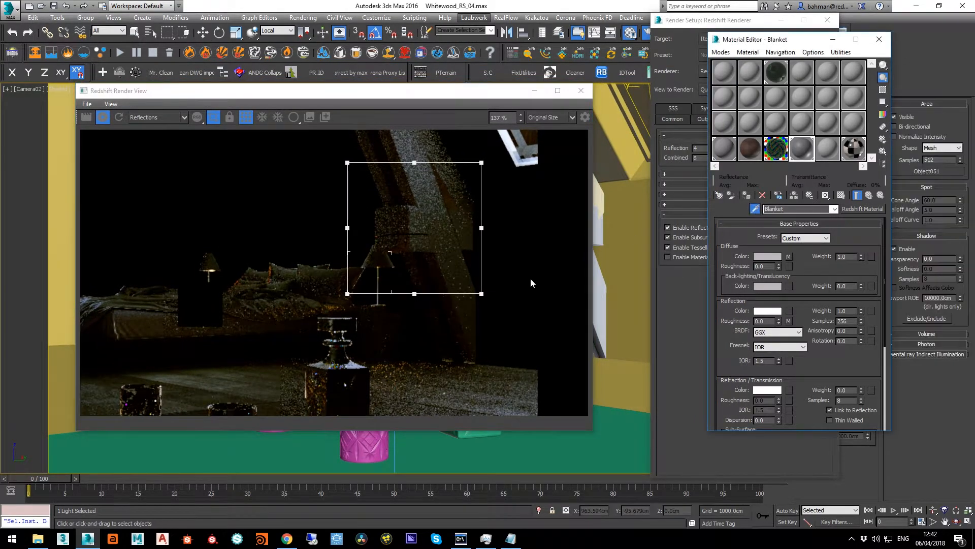
click(596, 304)
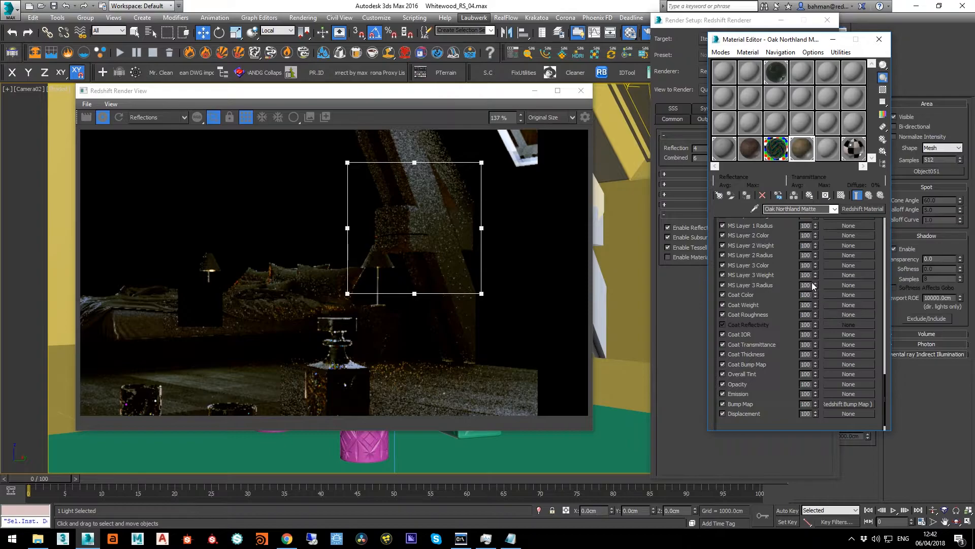
drag(779, 222, 782, 454)
drag(768, 262, 772, 455)
drag(816, 248, 834, 478)
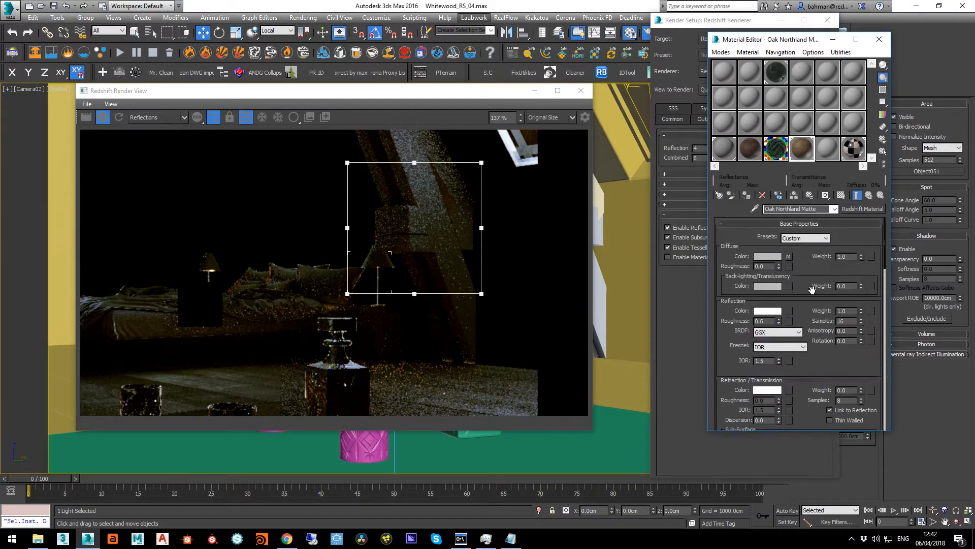
click(854, 321)
text(128)
key(Return)
key(Return)
text(512)
key(Return)
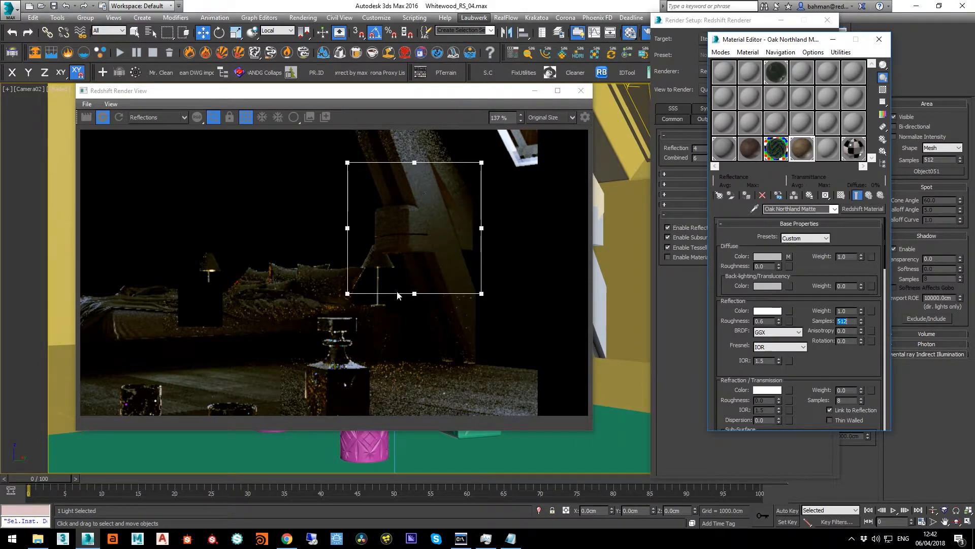
Move the render region onto the bedside lamp and shift the render view aside to expose the lamp in the viewport
click(412, 238)
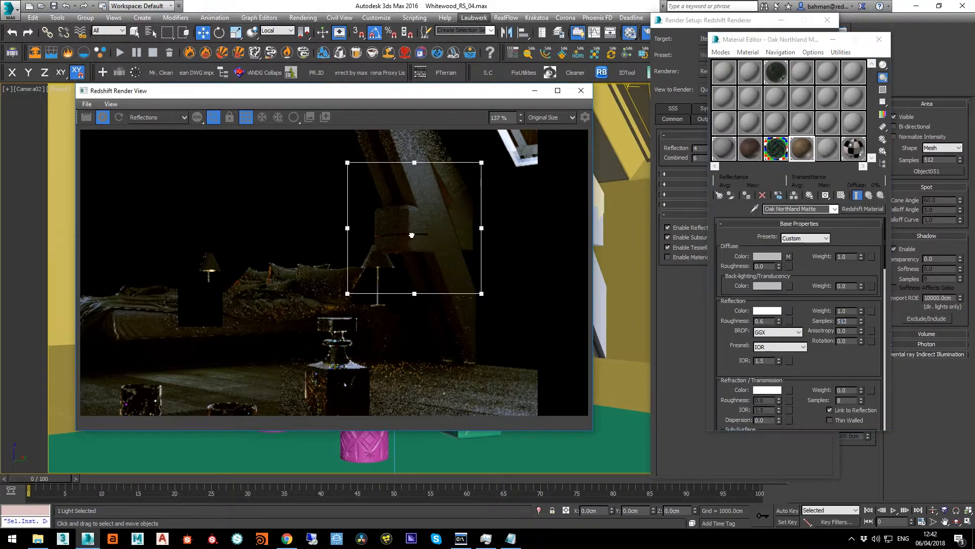
drag(412, 235, 380, 279)
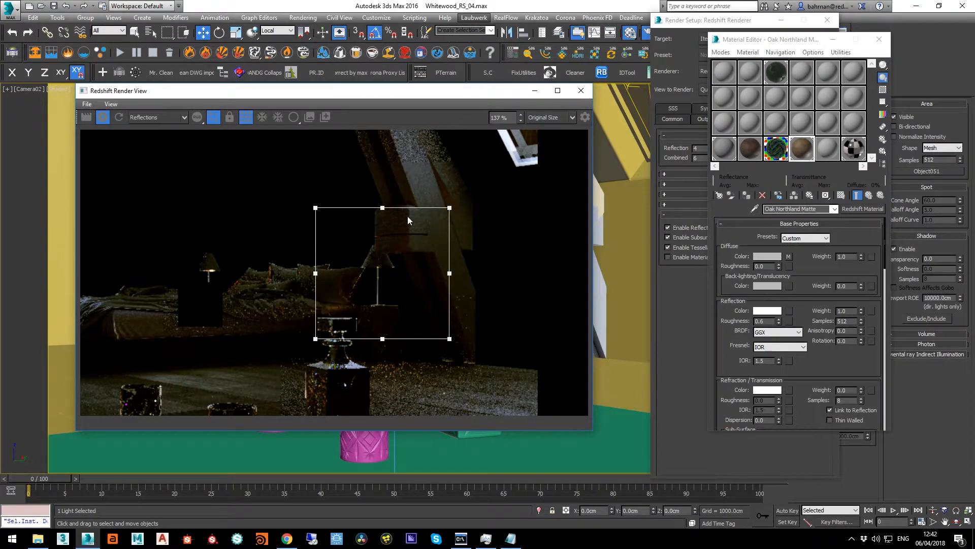
drag(438, 104, 249, 82)
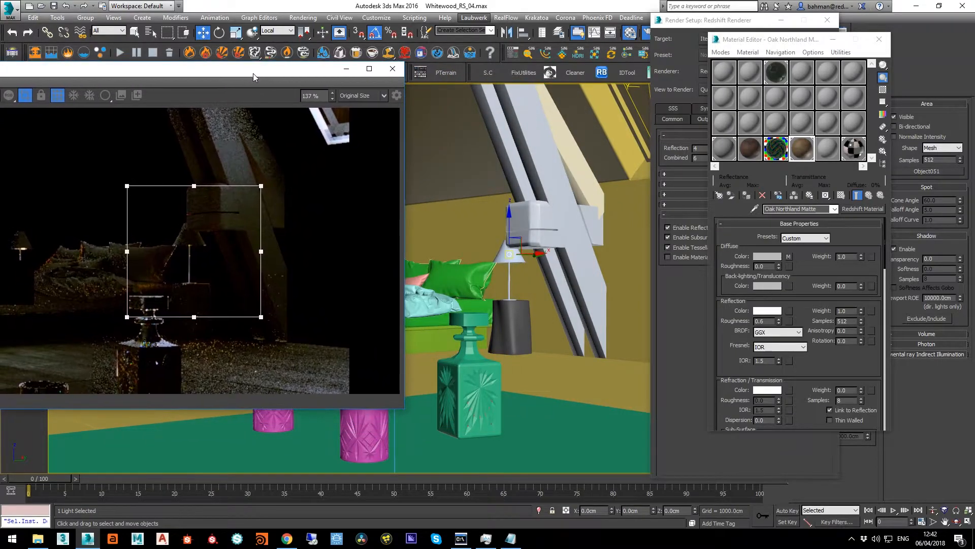
Pick the bedside lamp's Multi/Sub-Object material and set the reflection samples of its Ray Switch camera color material to 128
click(755, 209)
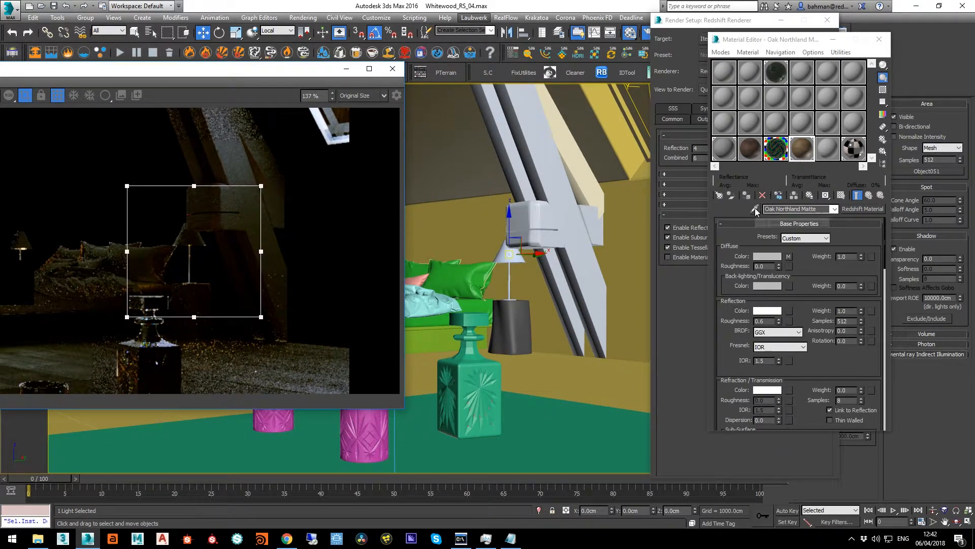
click(501, 257)
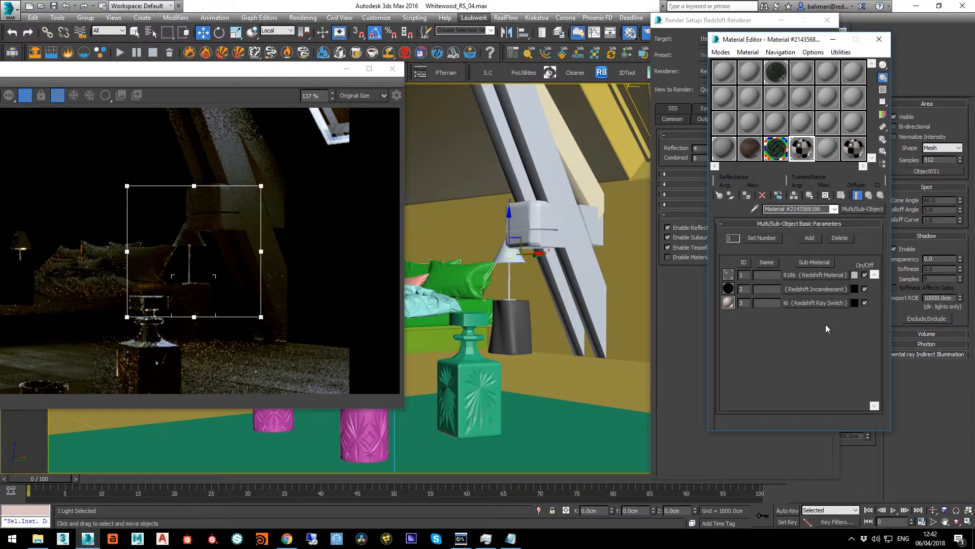
click(813, 302)
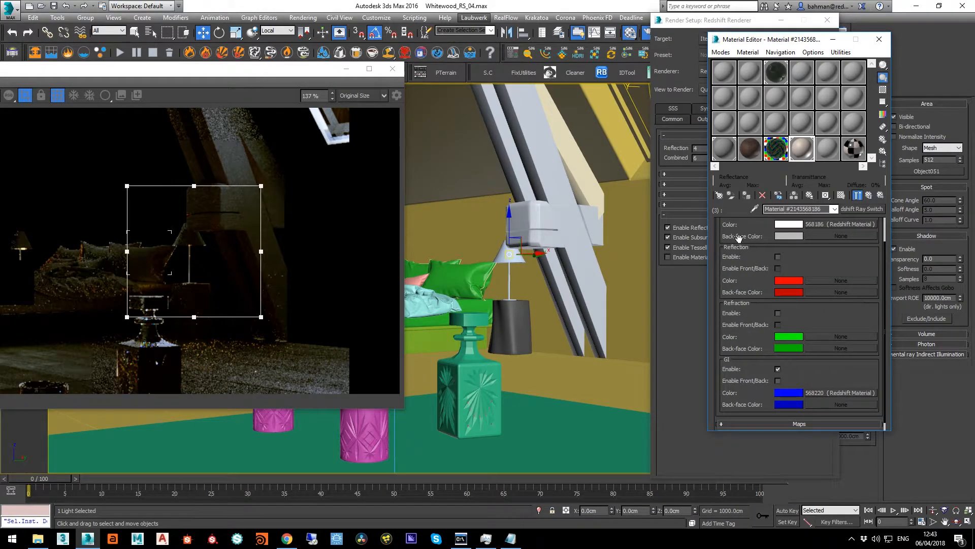
drag(739, 238, 740, 415)
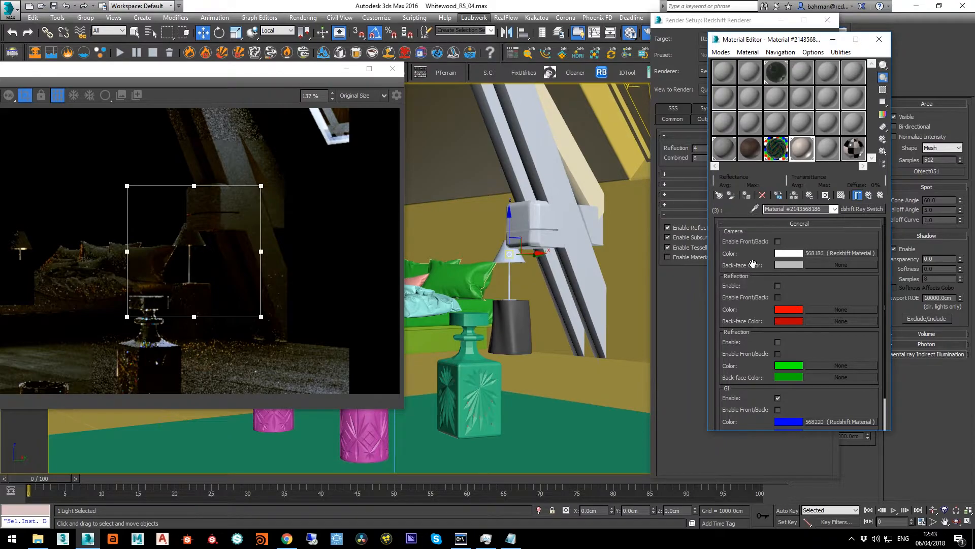
click(845, 252)
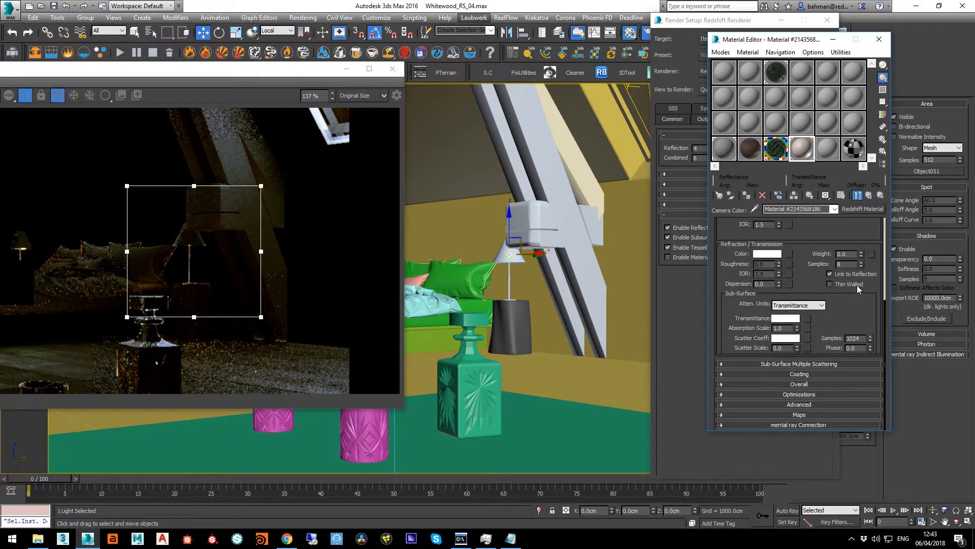
scroll(812, 234, up, 3)
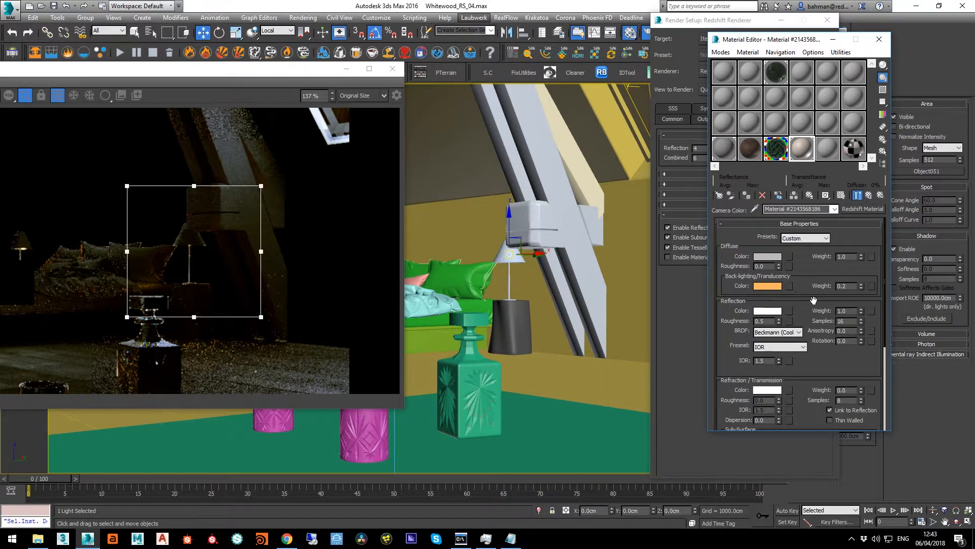
scroll(814, 299, down, 1)
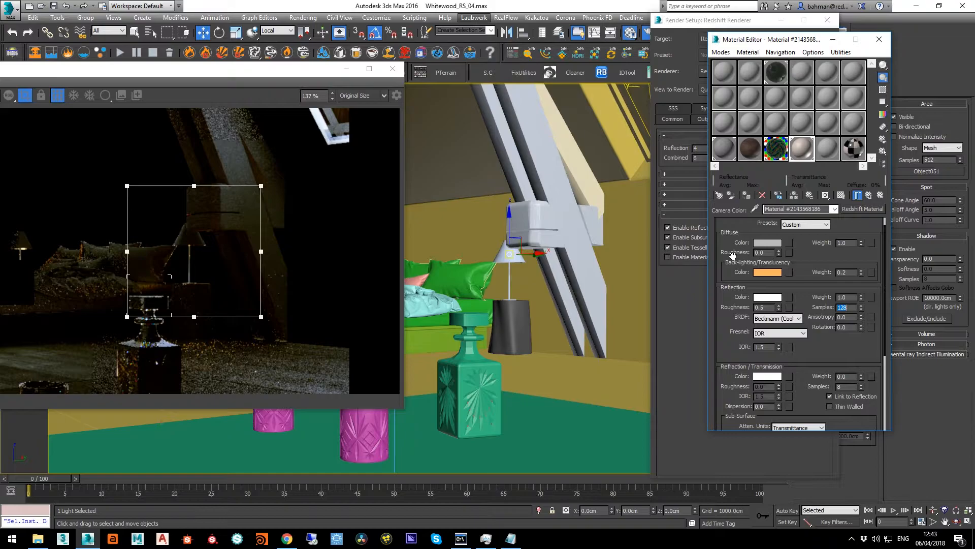
drag(733, 255, 741, 311)
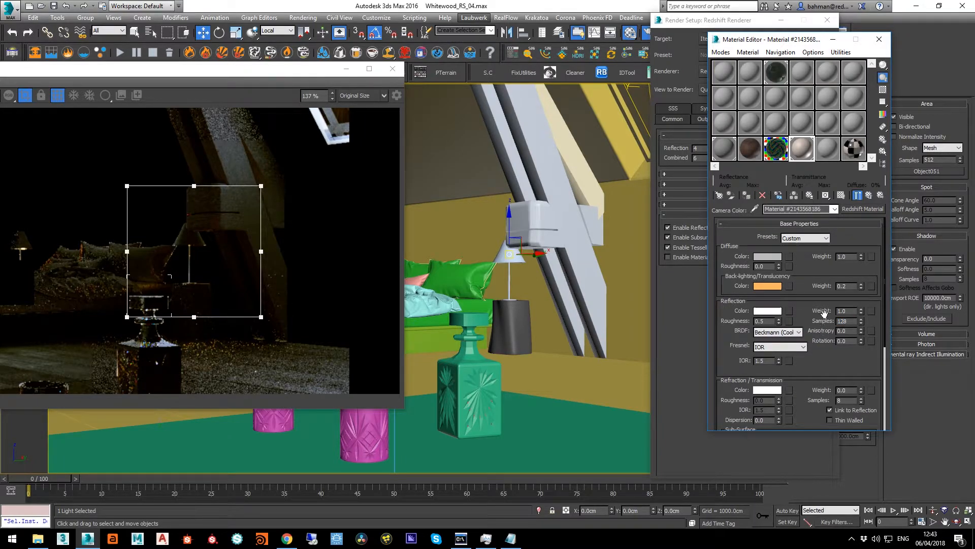
Examine the lamp's Ray Switch slots, including the Redshift Material assigned to its GI color
click(869, 195)
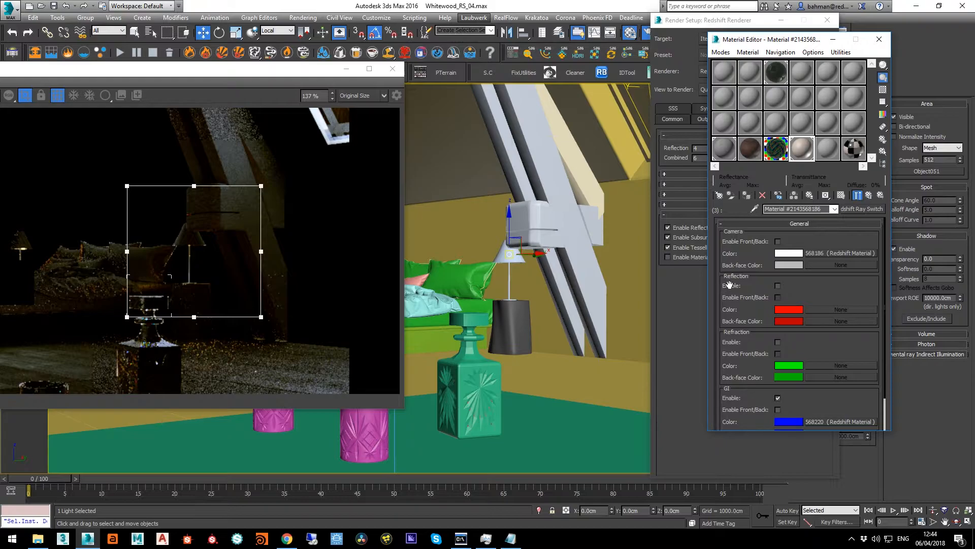
mouse_move(729, 285)
mouse_down()
mouse_move(732, 270)
mouse_move(745, 290)
mouse_up()
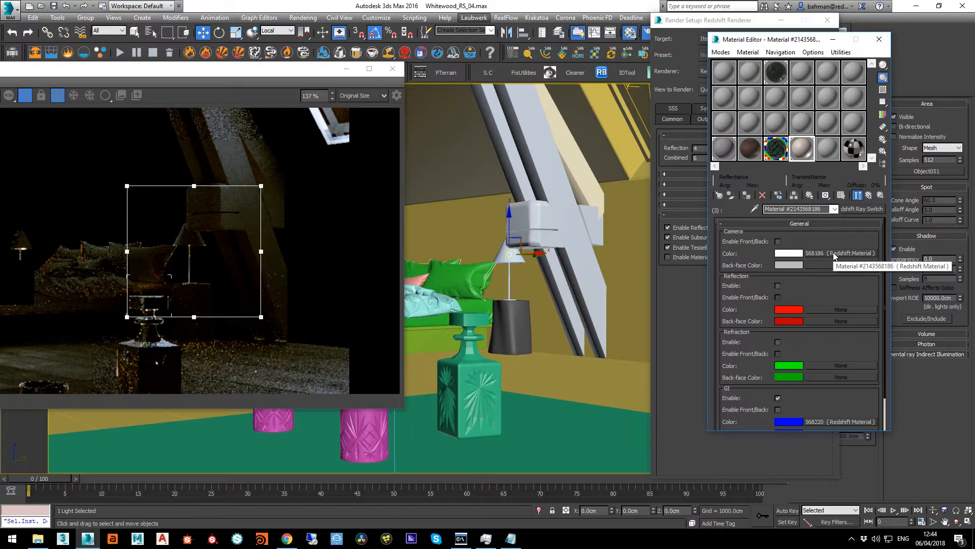
drag(747, 316, 738, 180)
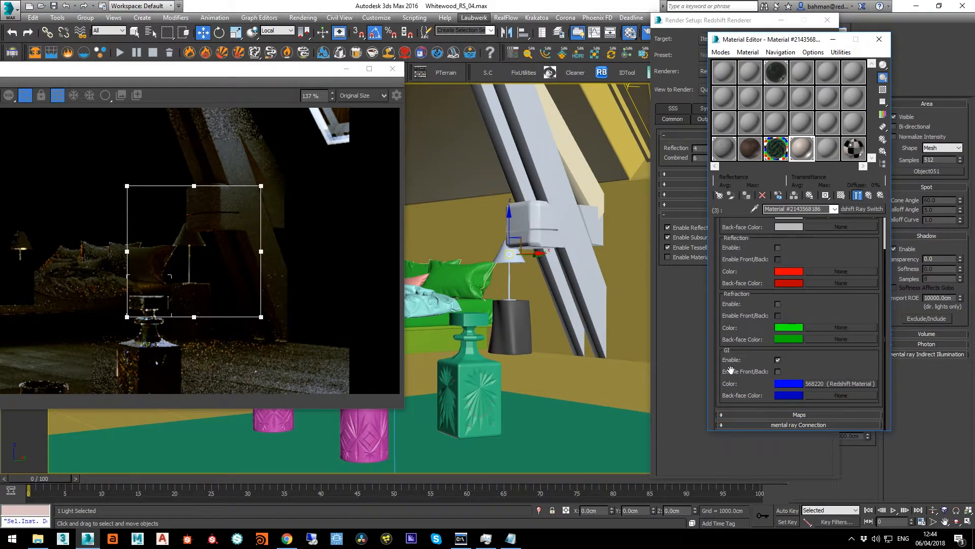
click(816, 384)
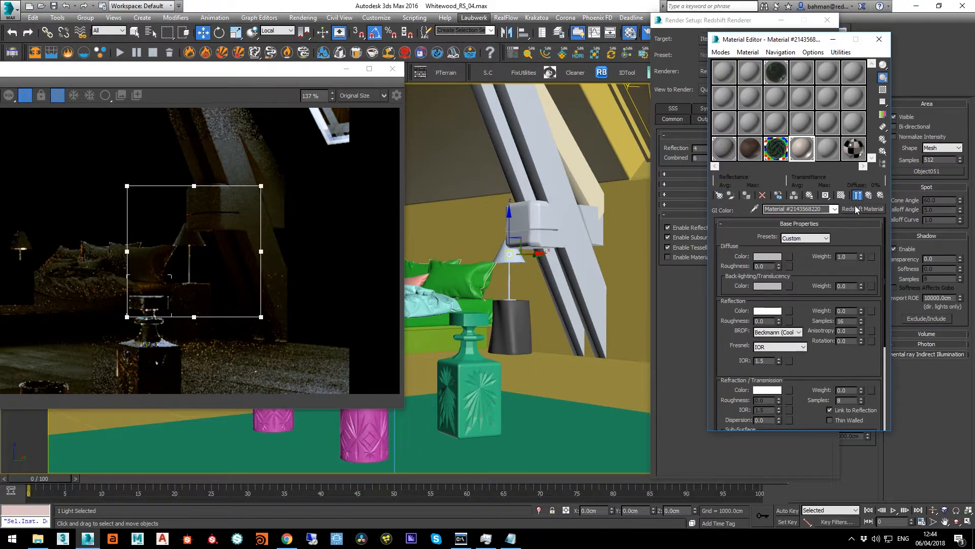
click(869, 195)
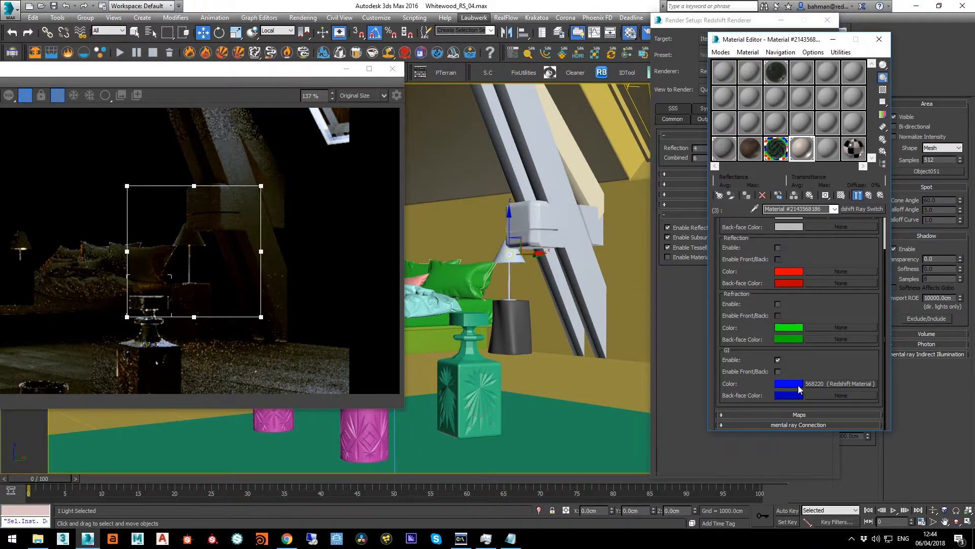
click(797, 386)
drag(165, 122, 168, 162)
drag(305, 105, 299, 106)
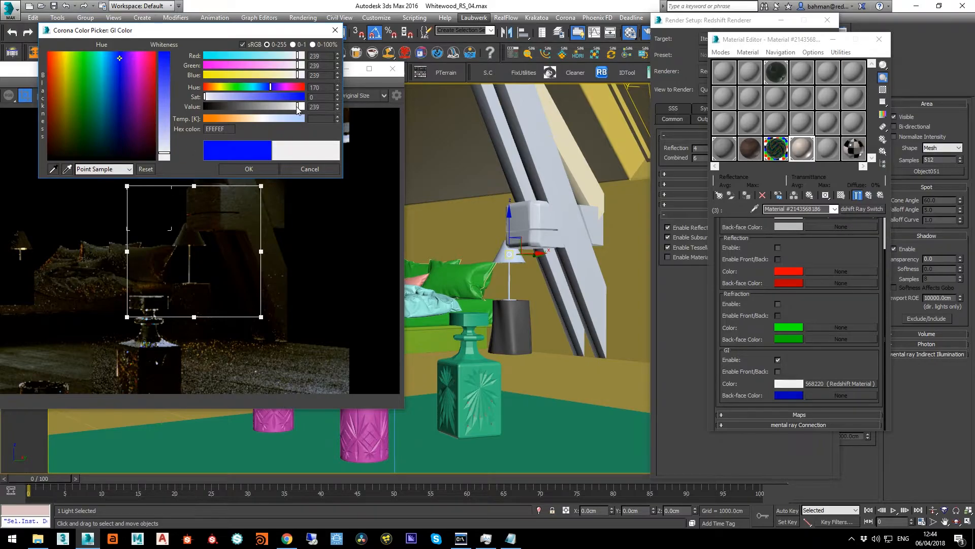
click(288, 170)
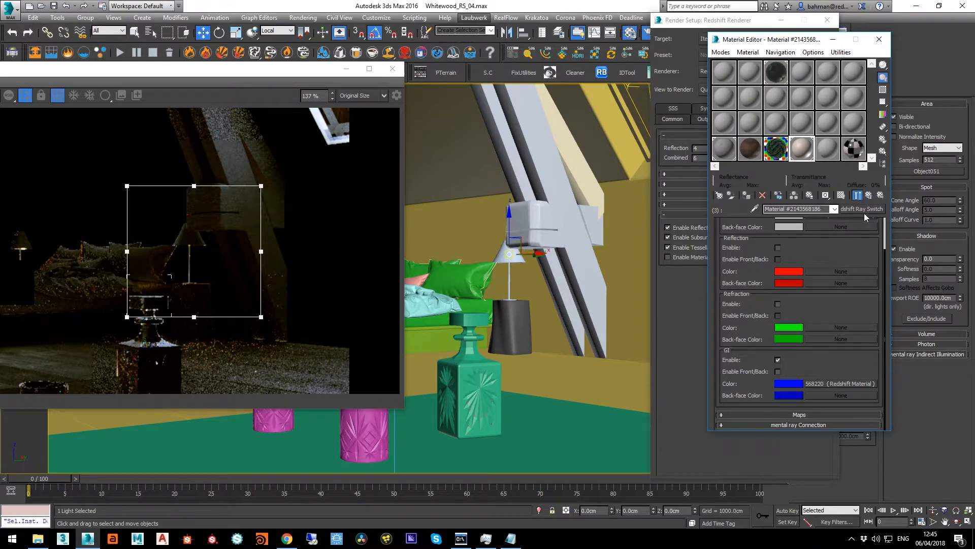
Return to the lamp's Multi/Sub-Object level and pick the Blanket material from the bed to check its samples
click(869, 196)
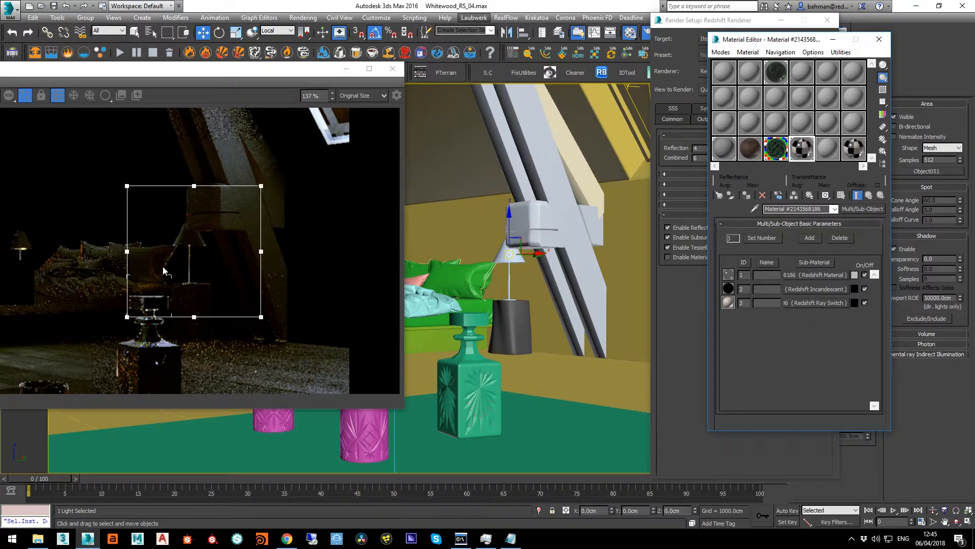
click(758, 209)
click(437, 285)
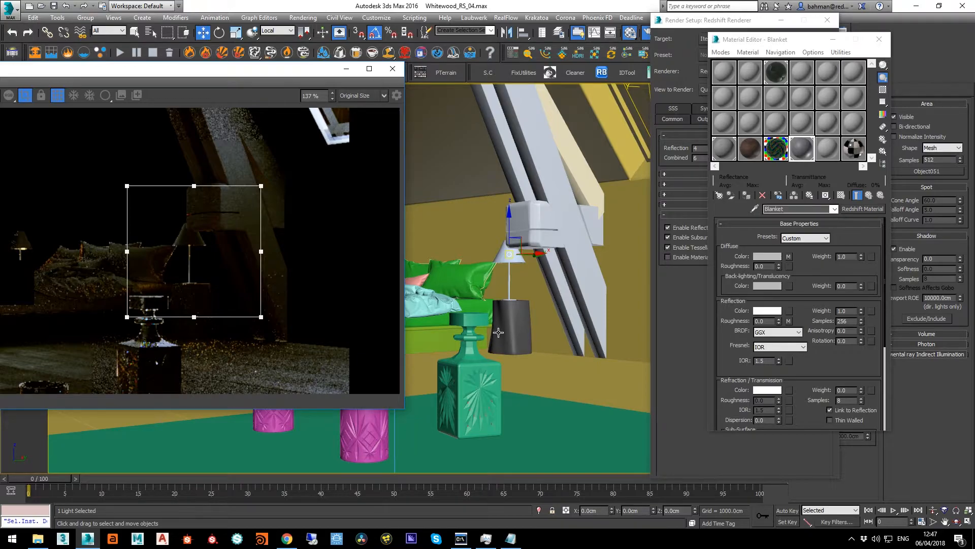
Pick the log bedside table's Multi/Sub-Object material and open its second sub-material
click(755, 209)
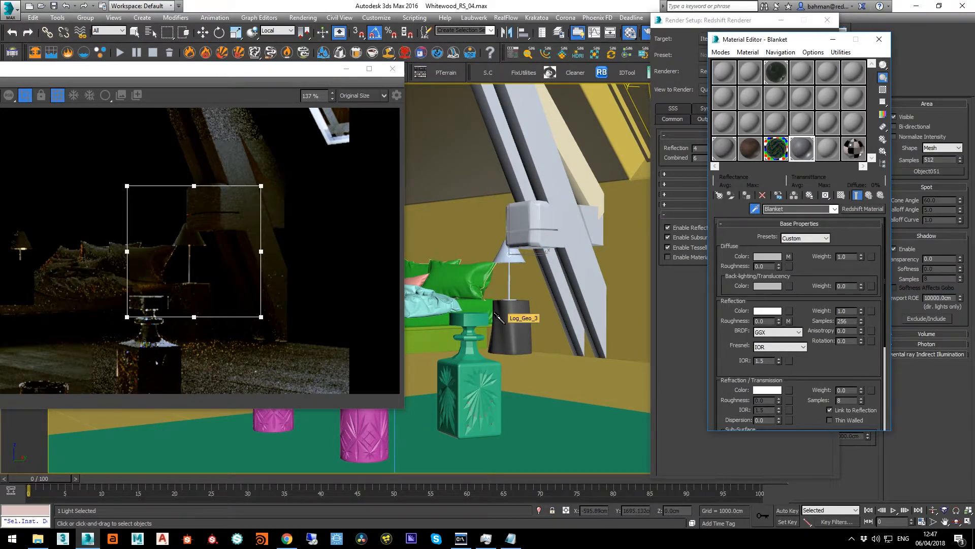
click(506, 324)
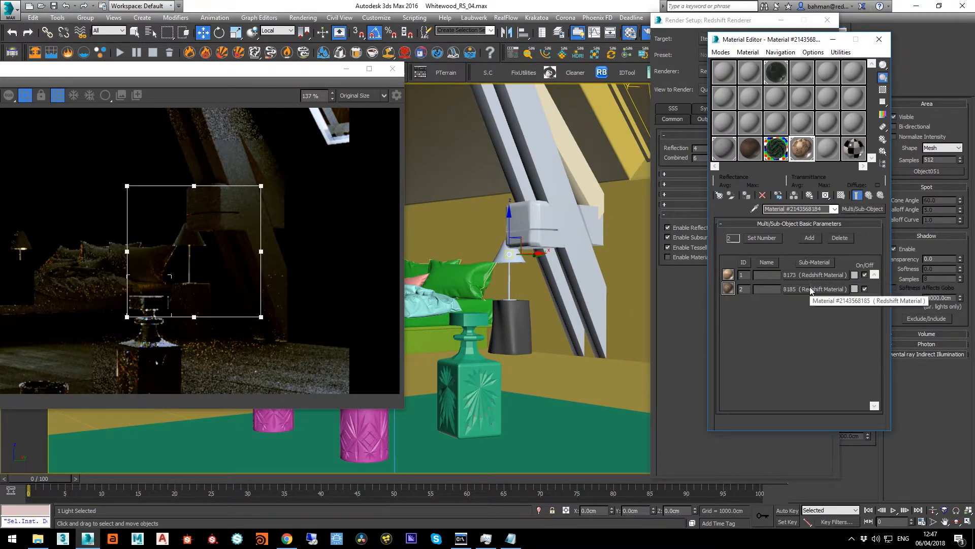
click(811, 287)
drag(772, 40, 691, 29)
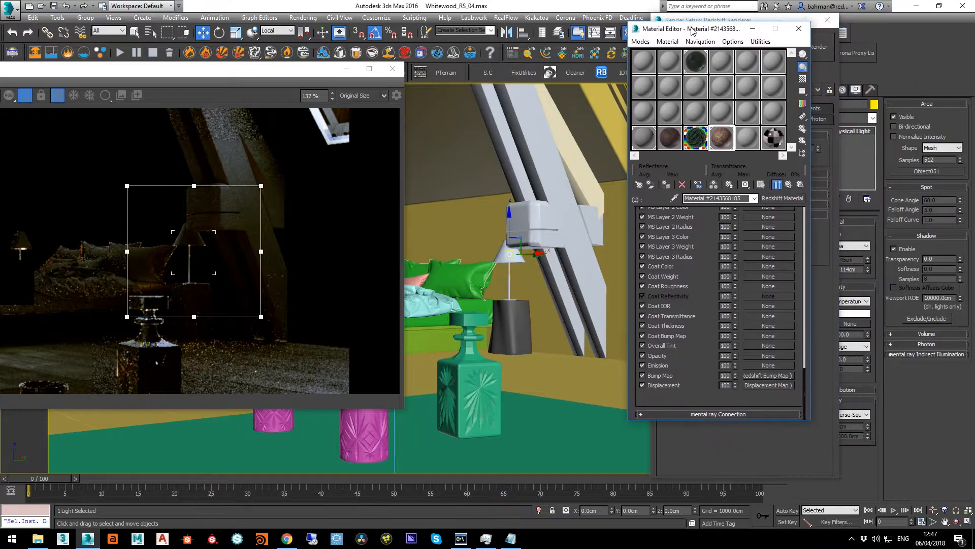
Select the log bedside table, minimize Render Setup and reposition the Material Editor so the object's modifiers are accessible
click(500, 327)
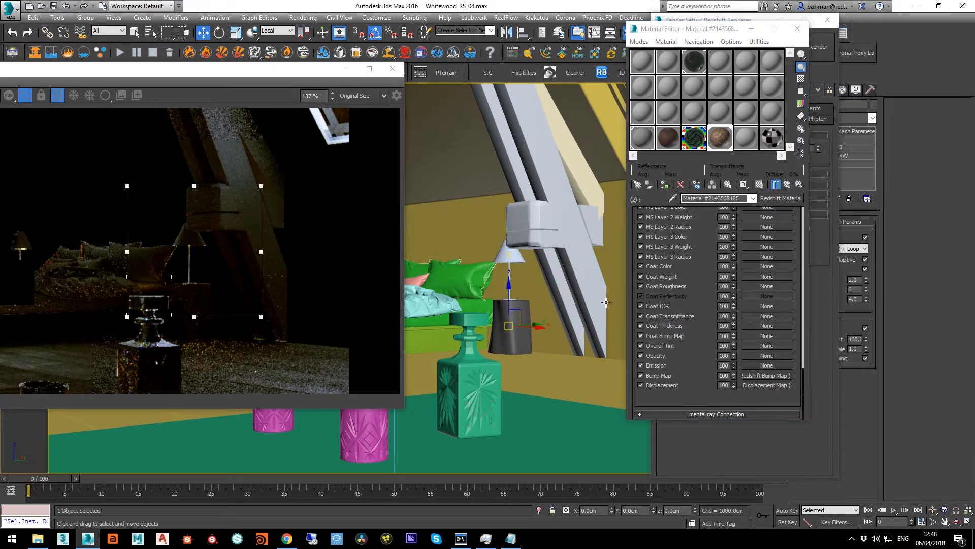
click(821, 75)
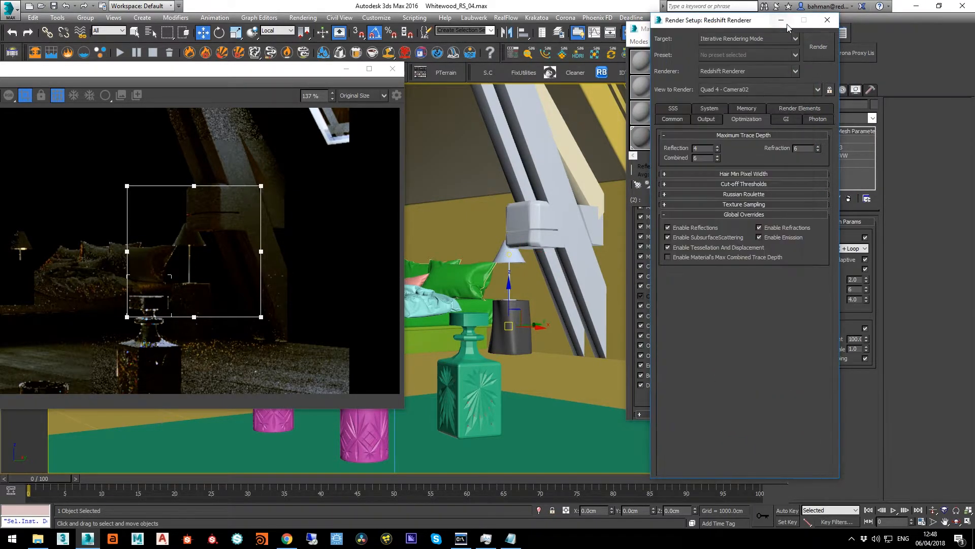
click(789, 24)
drag(690, 33, 626, 39)
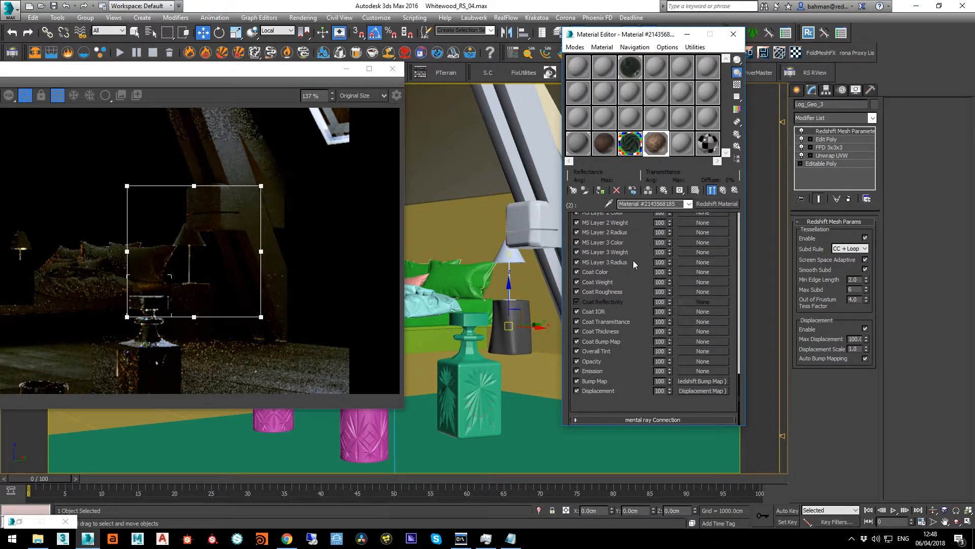
Raise the reflection samples of the log table's second sub-material to 128, then 256
scroll(608, 328, up, 10)
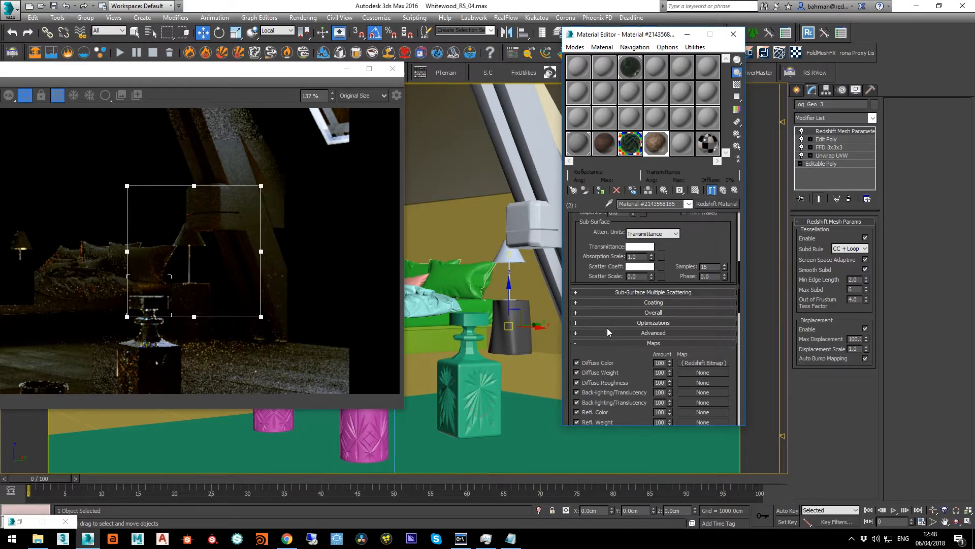
scroll(608, 331, up, 5)
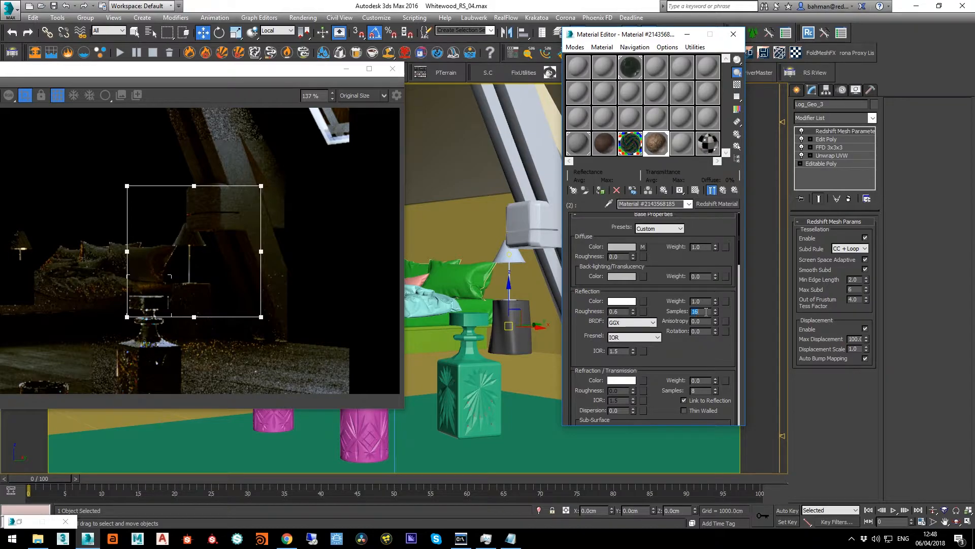
text(128)
key(Return)
text(256)
key(Return)
Turn off the render region and examine the full bedroom Reflections pass for remaining noise
drag(270, 72, 556, 76)
click(315, 98)
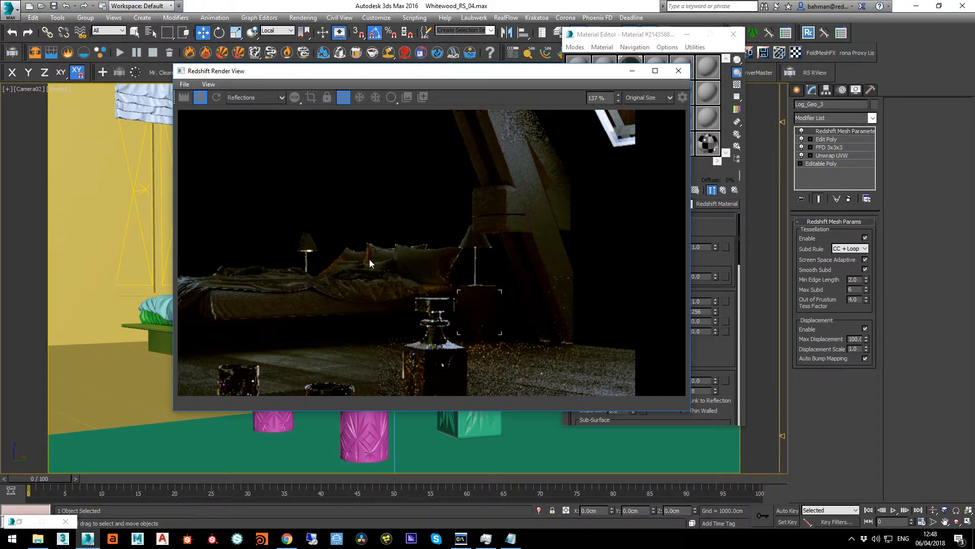
scroll(349, 279, down, 1)
middle_drag(336, 273, 402, 253)
scroll(386, 254, down, 3)
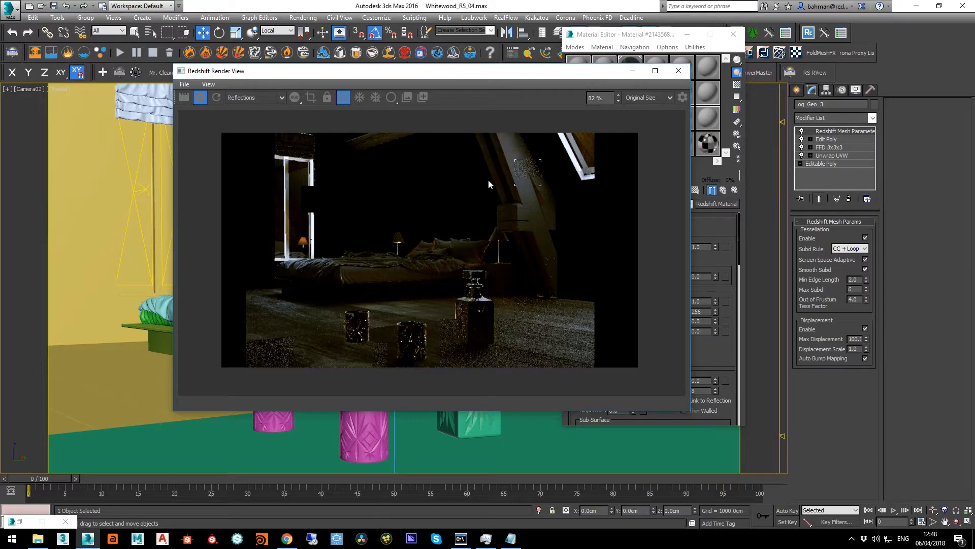
scroll(299, 147, up, 3)
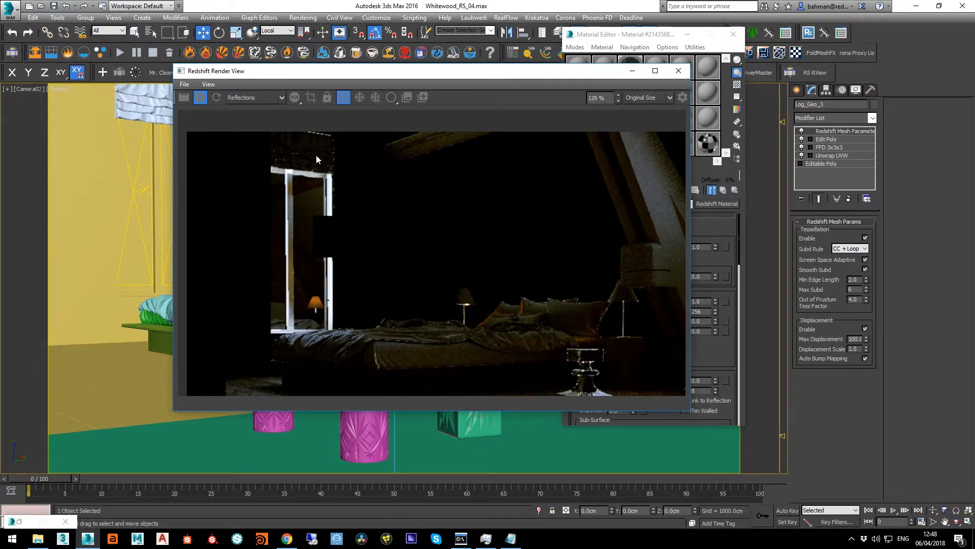
scroll(344, 168, down, 2)
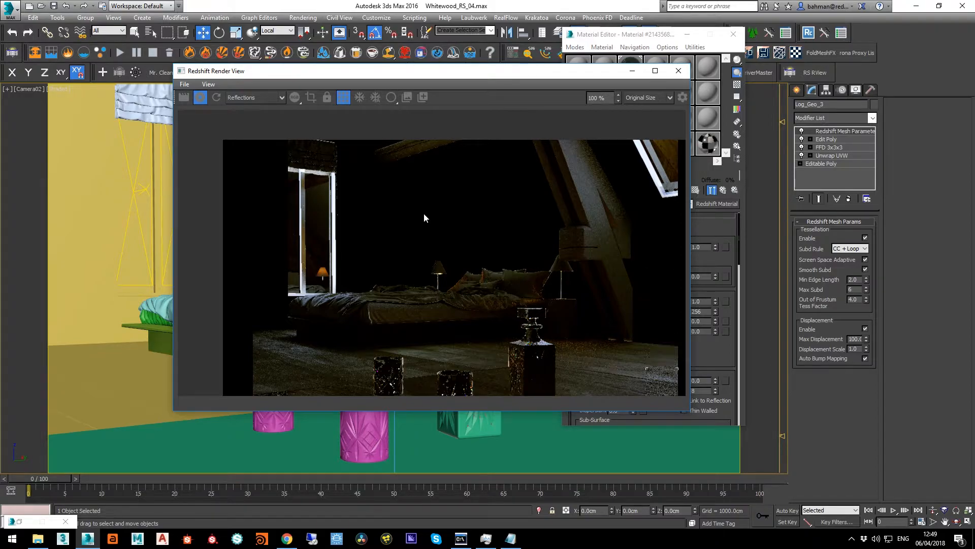
drag(462, 77, 423, 60)
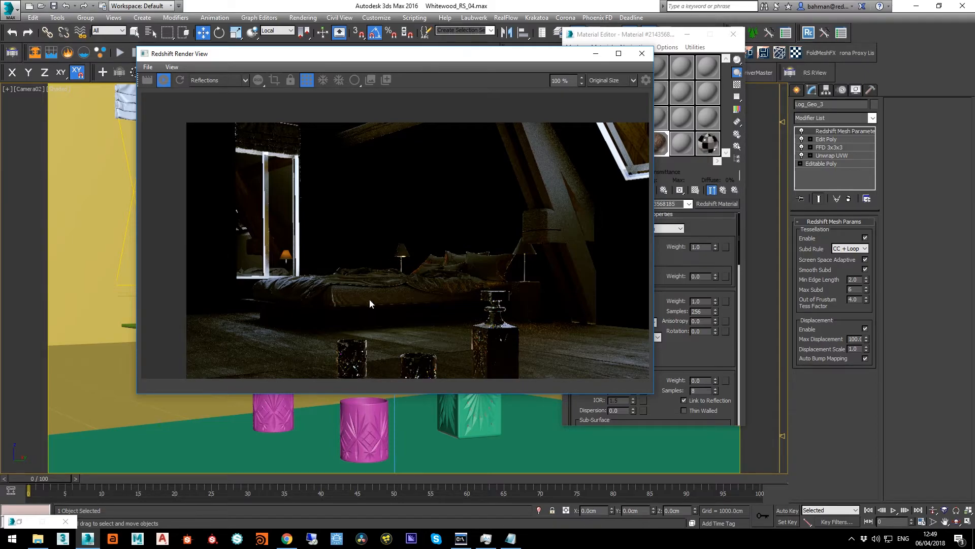
scroll(370, 301, down, 1)
middle_drag(387, 297, 368, 267)
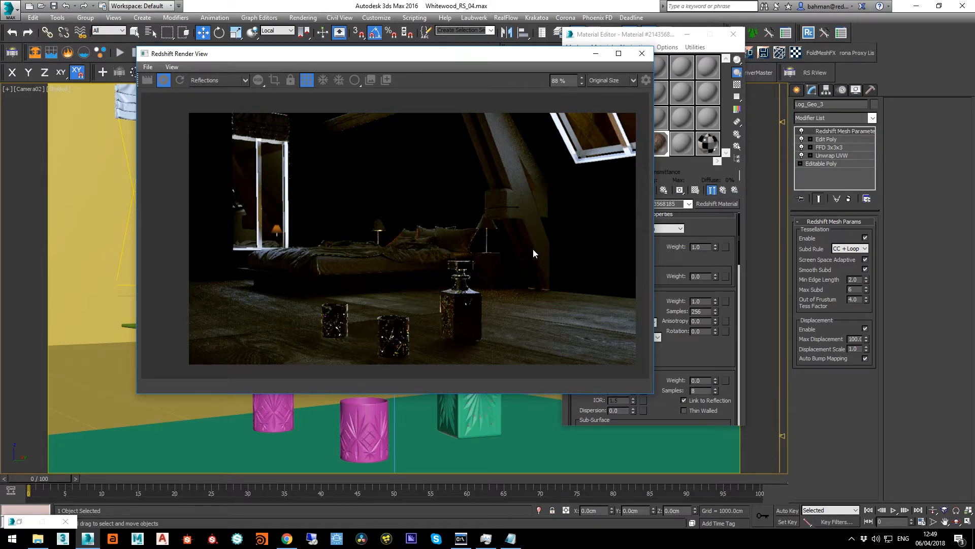
drag(485, 59, 449, 68)
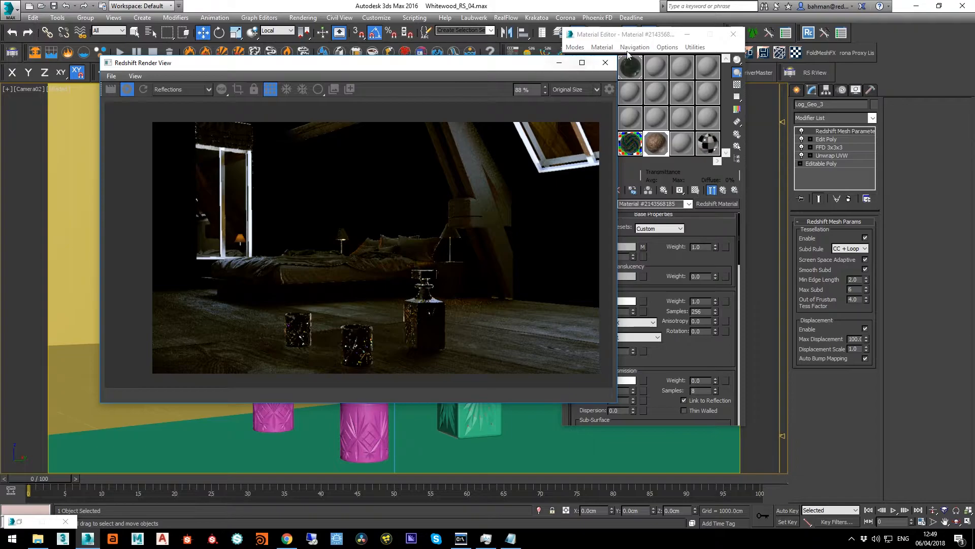
Bring up the global illumination settings in Render Setup
click(590, 4)
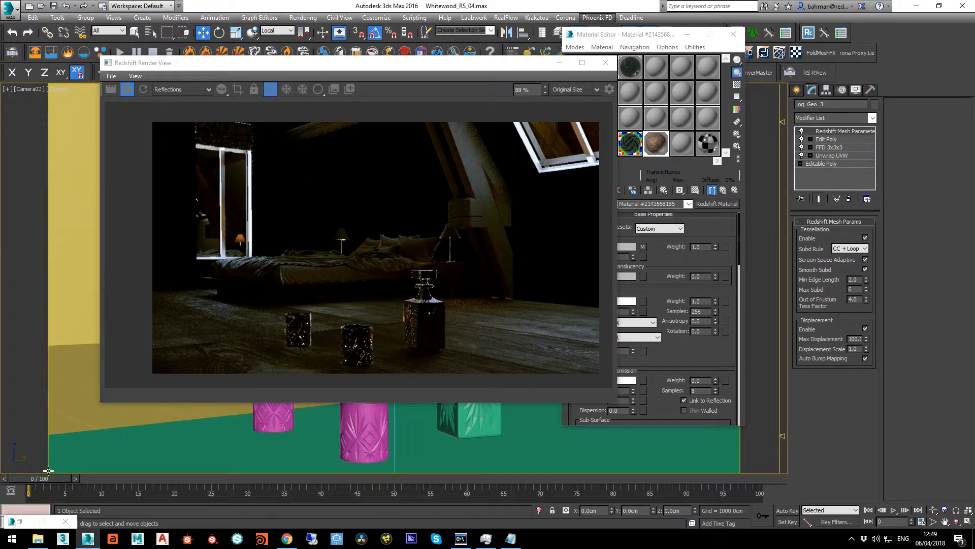
key(F10)
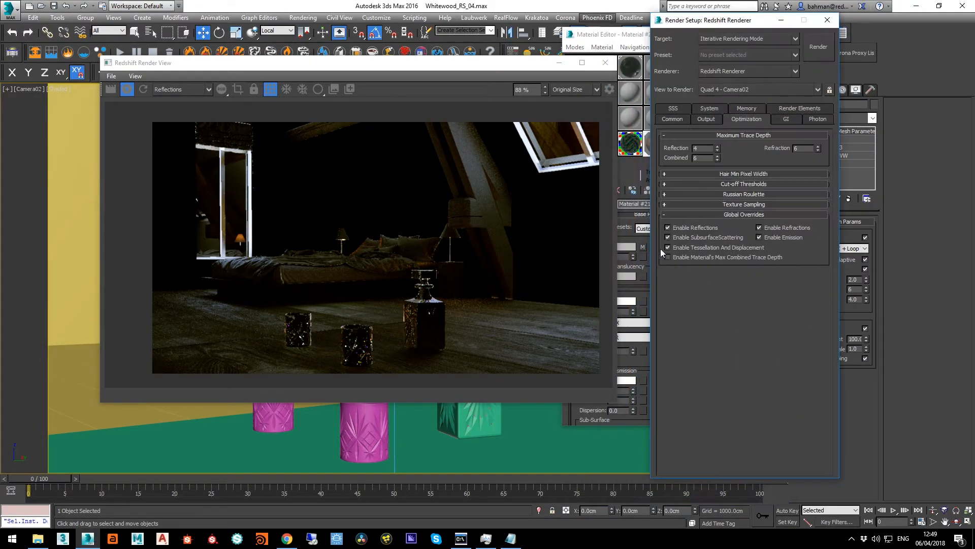
click(785, 120)
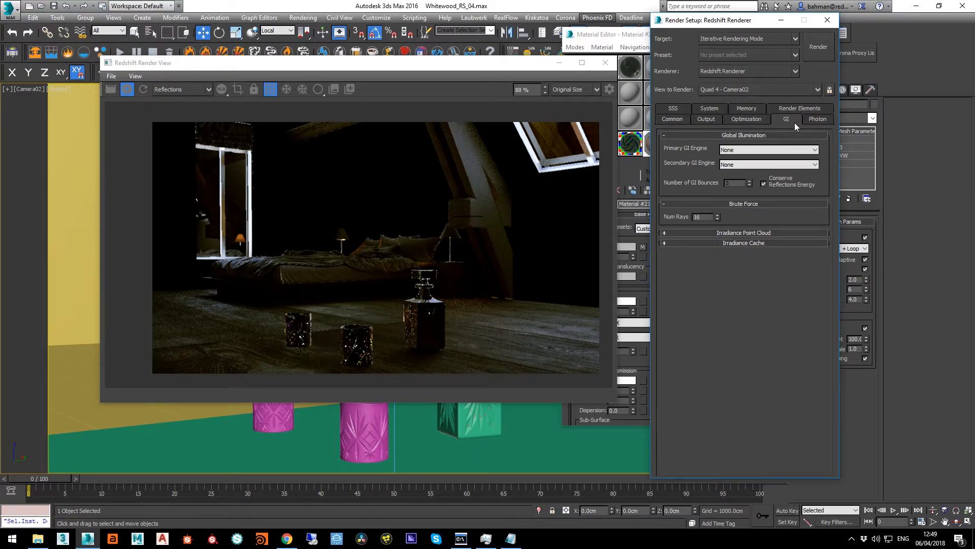
Switch the bedroom preview in the render view from the Reflections pass to the Beauty pass
click(542, 5)
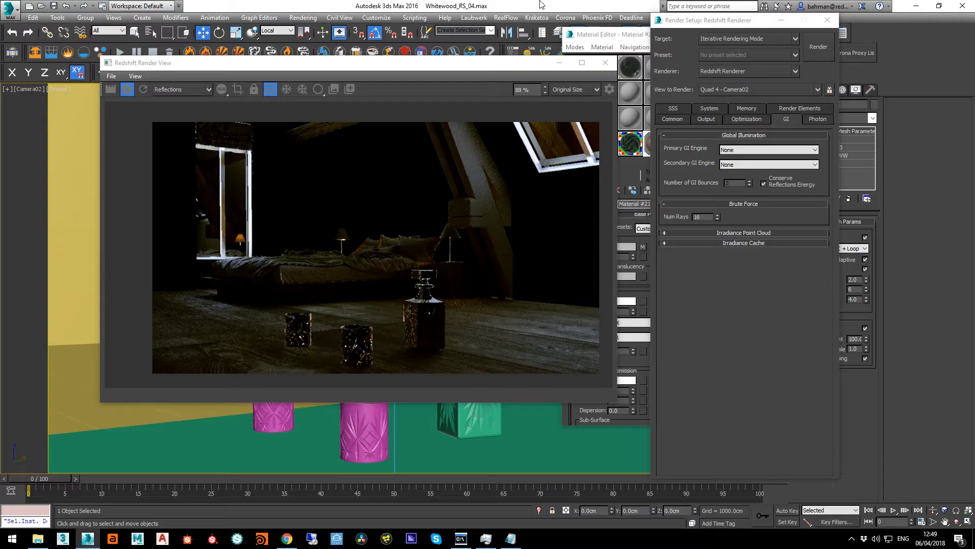
click(169, 88)
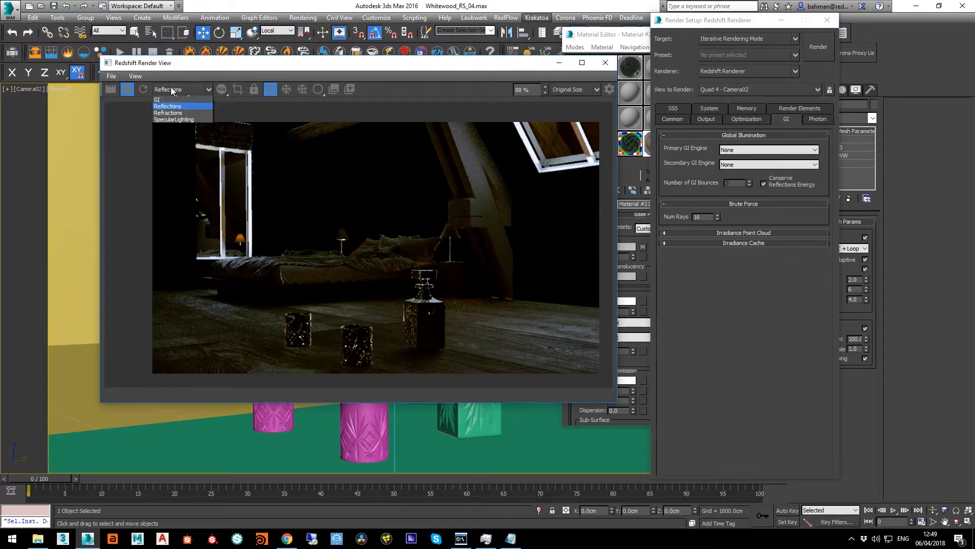
click(170, 97)
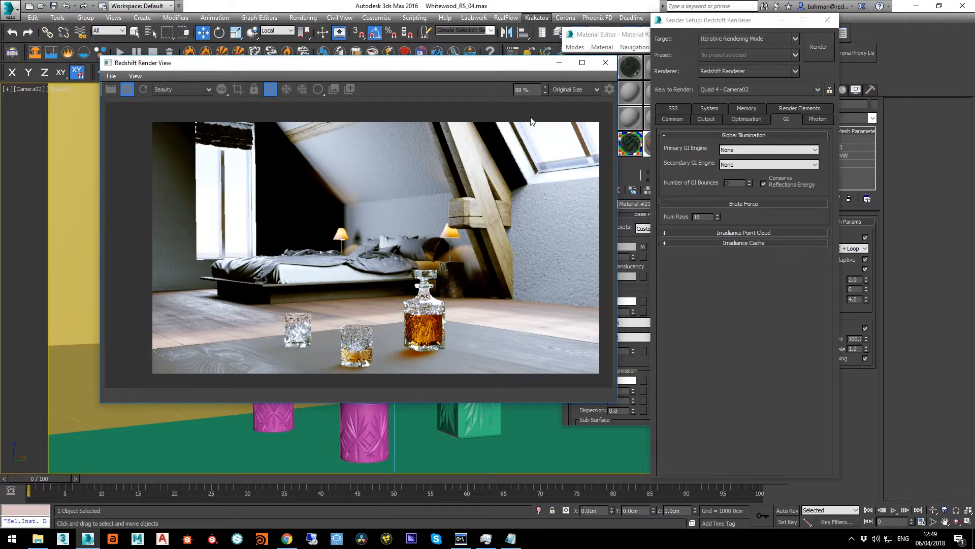
Review the Redshift Volume Scattering parameters in the Environment and Effects settings and close them
click(530, 10)
key(8)
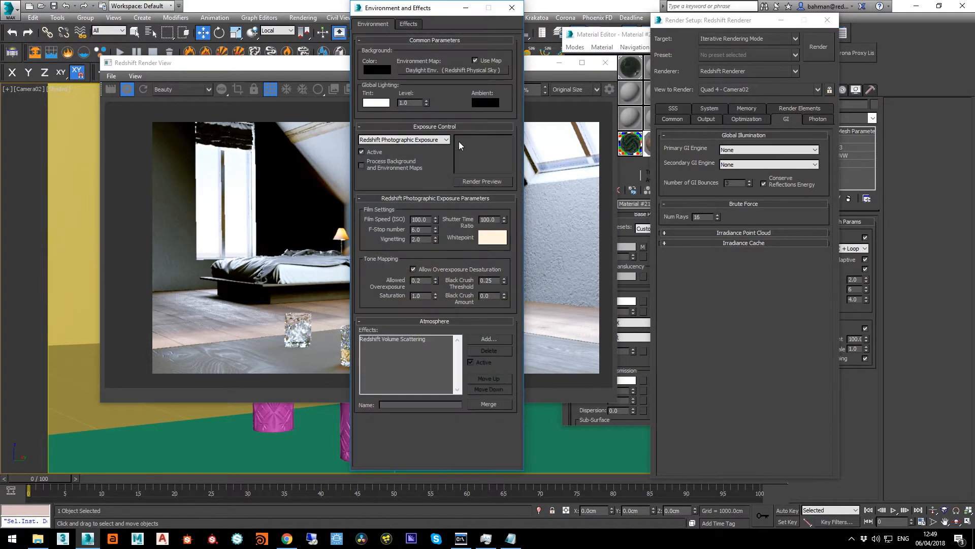
click(377, 339)
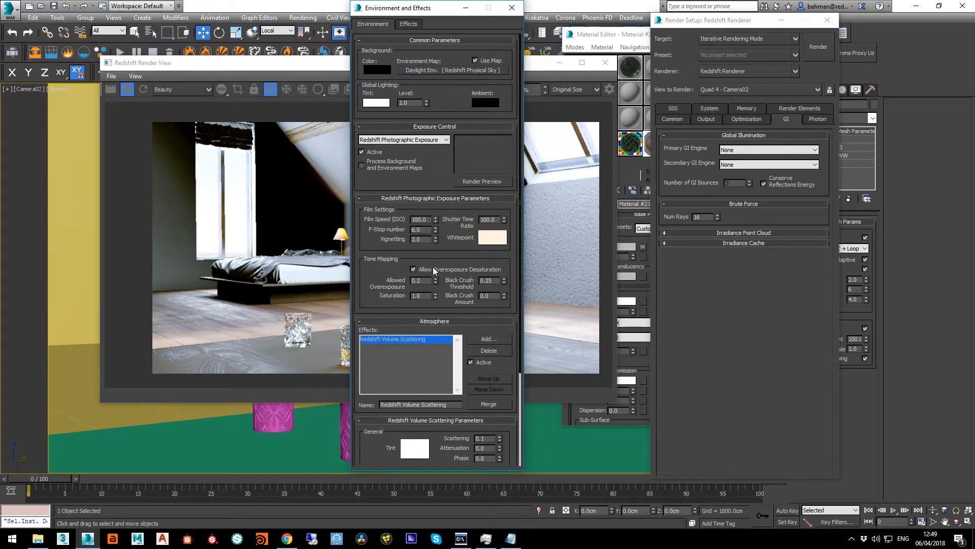
click(514, 9)
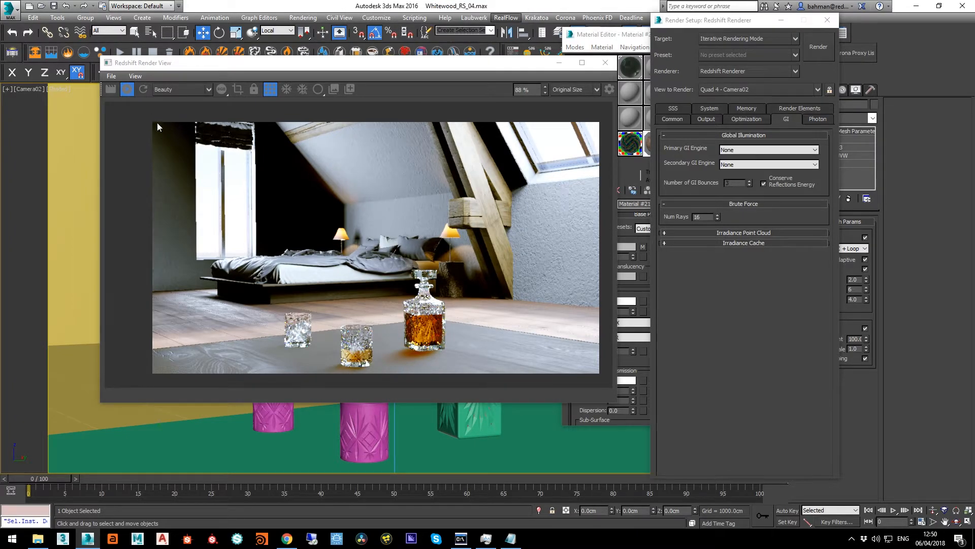
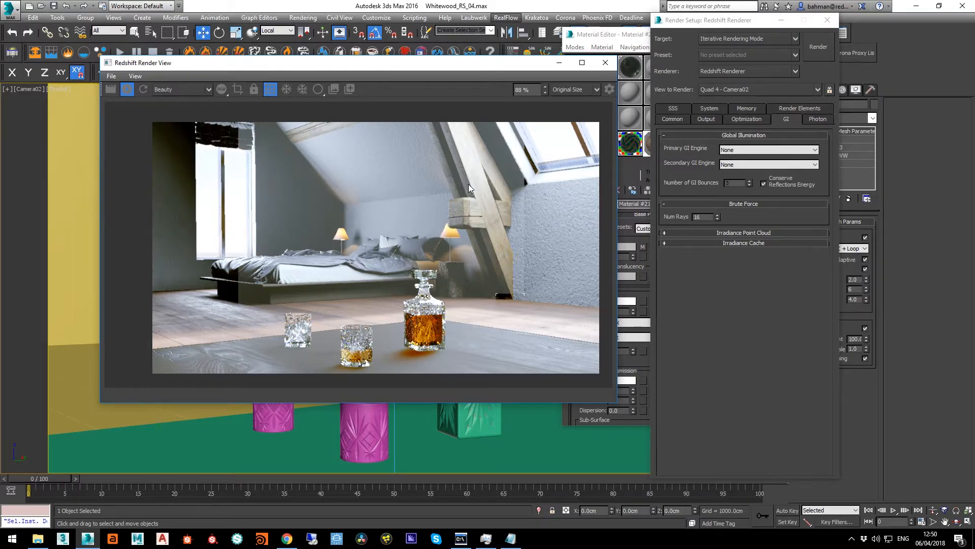
Minimize Render Setup and bring up the Light Lister over the render view
click(496, 7)
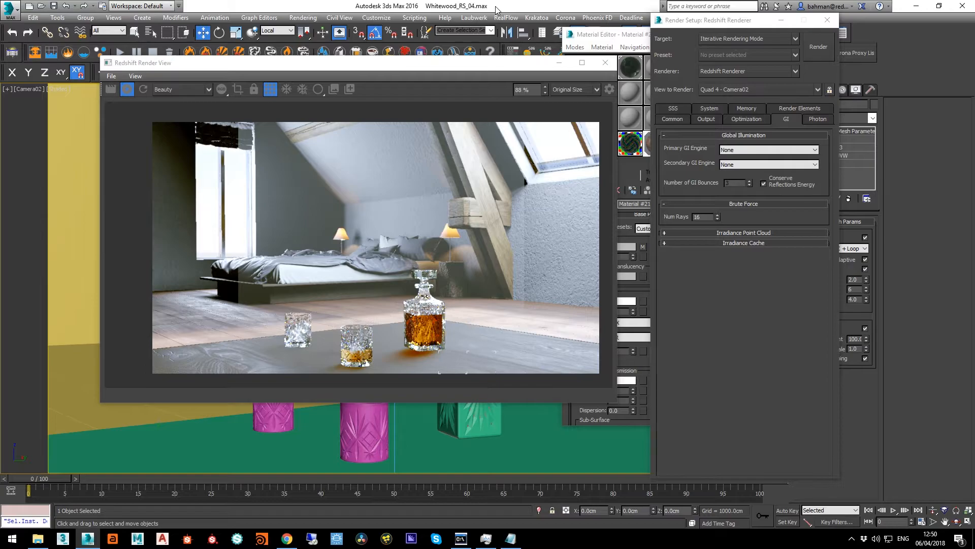
click(782, 21)
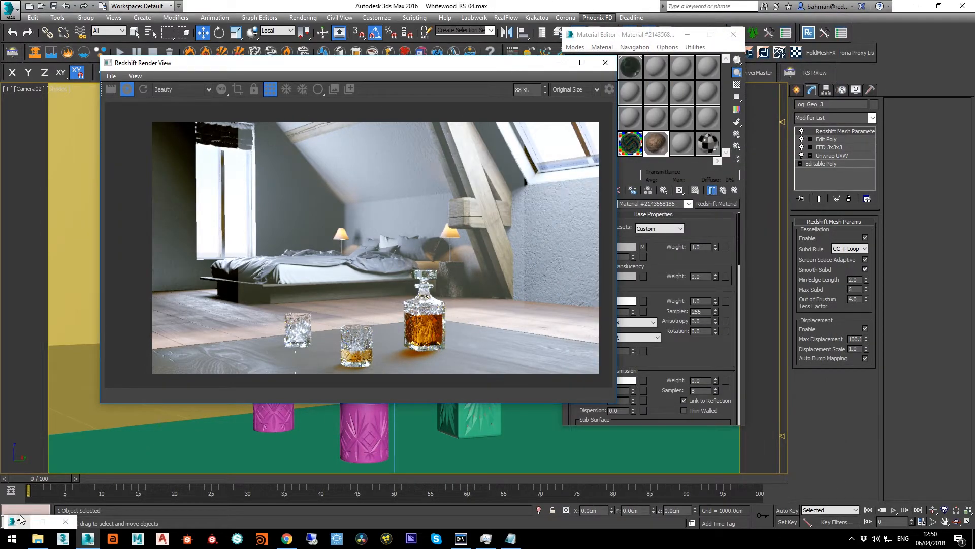
click(790, 72)
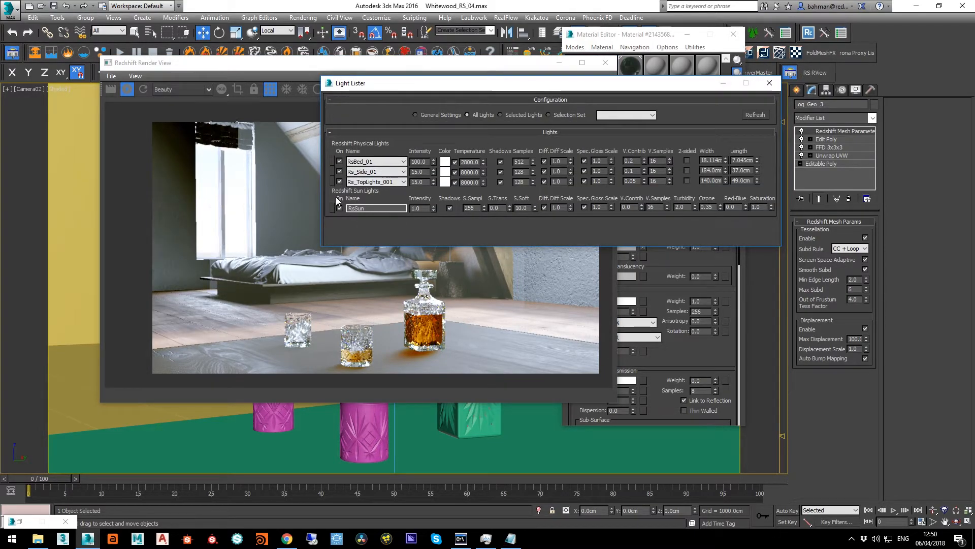
drag(416, 88, 235, 137)
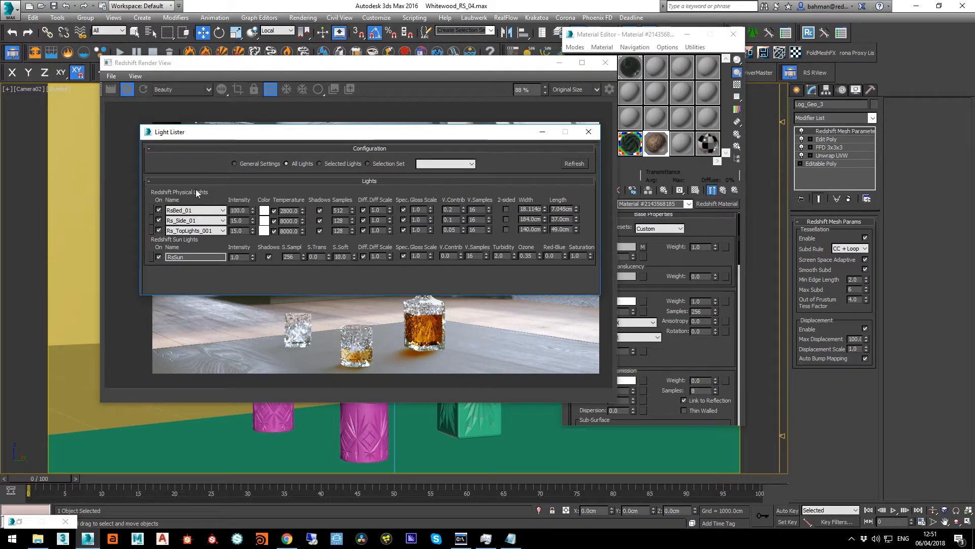
Select the Rs_TopLights_001 lights from the Light Lister and set their volume samples to 32
click(151, 231)
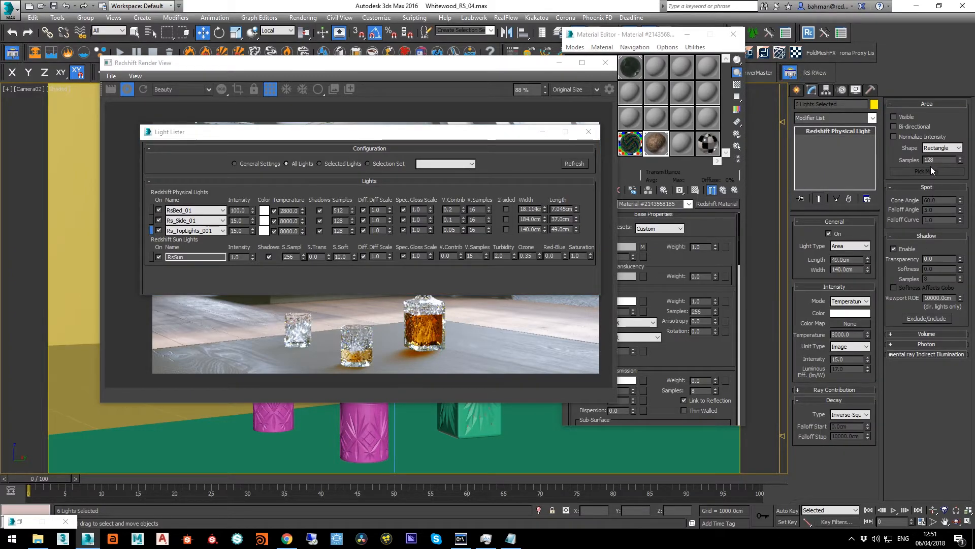
click(934, 334)
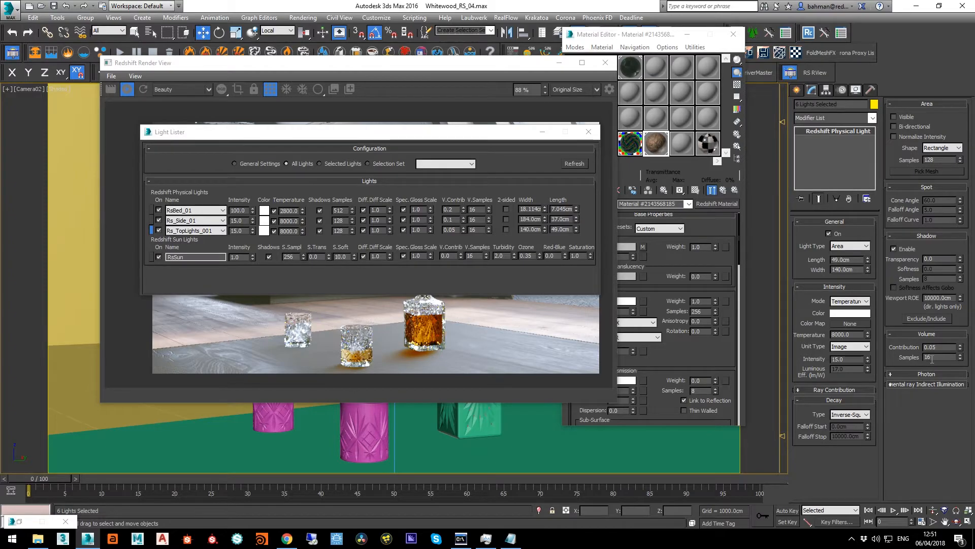
double_click(930, 358)
text(32)
key(Return)
Set the volume samples of the Rs_Side_01 lights to 32, then put away the Light Lister and Material Editor
click(151, 220)
text(32)
key(Return)
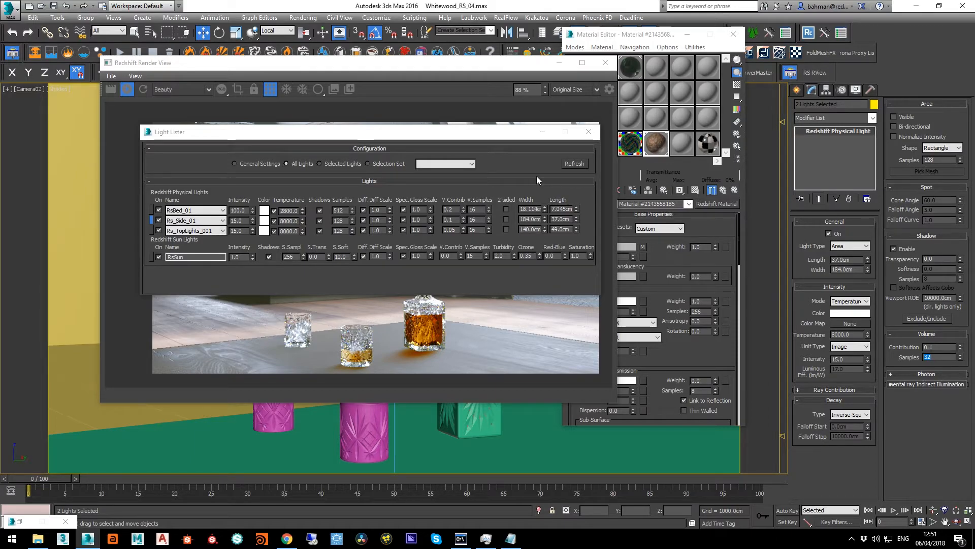
click(543, 132)
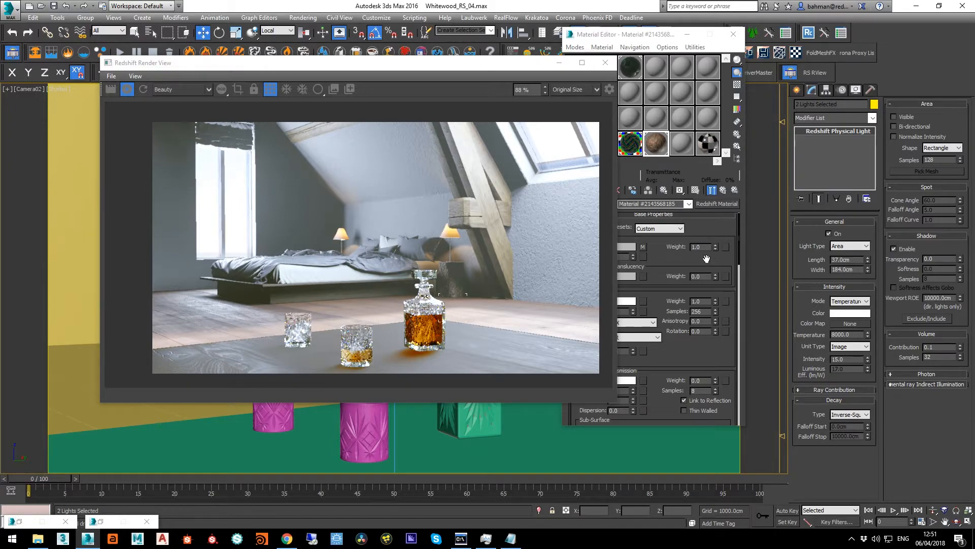
click(734, 40)
click(733, 40)
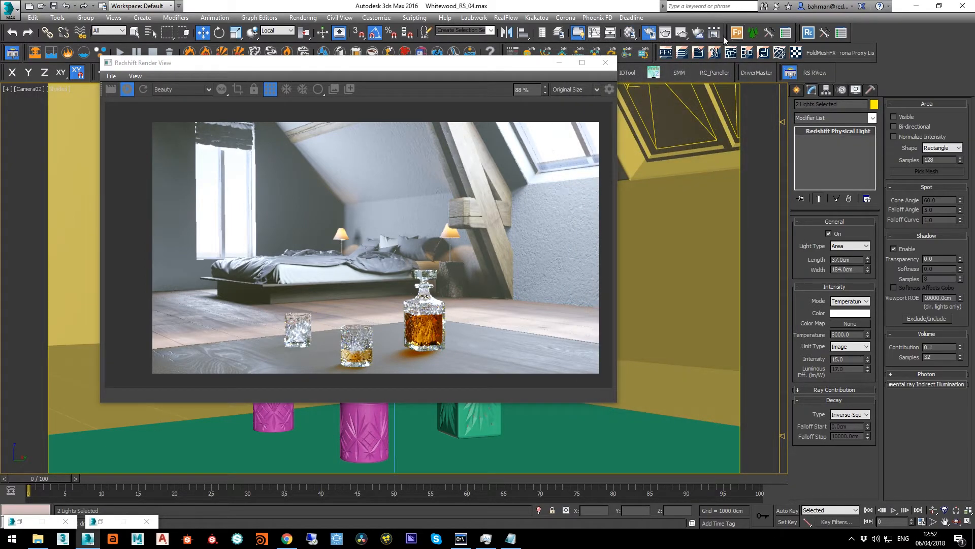
Set both the primary and secondary GI engines to Brute Force in Render Setup
click(649, 33)
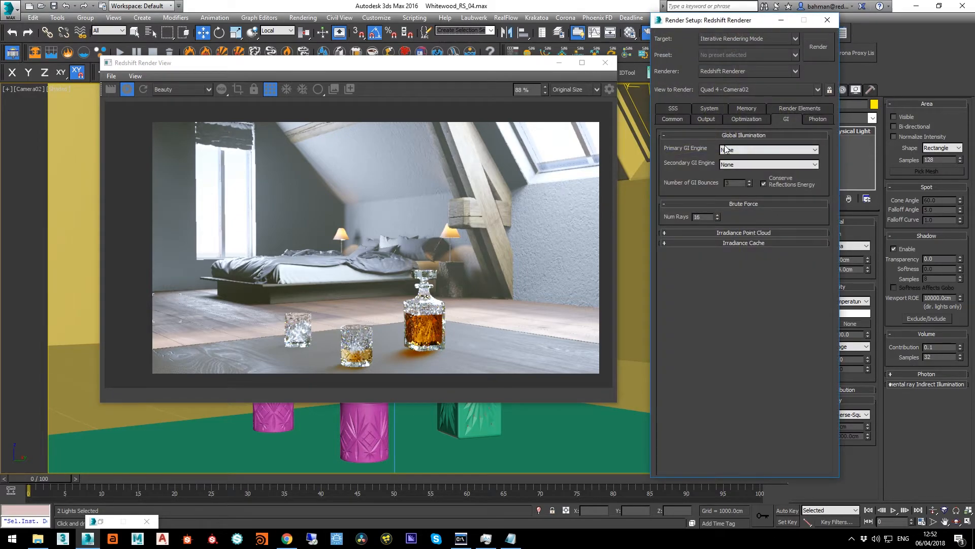
click(727, 150)
click(734, 179)
click(737, 165)
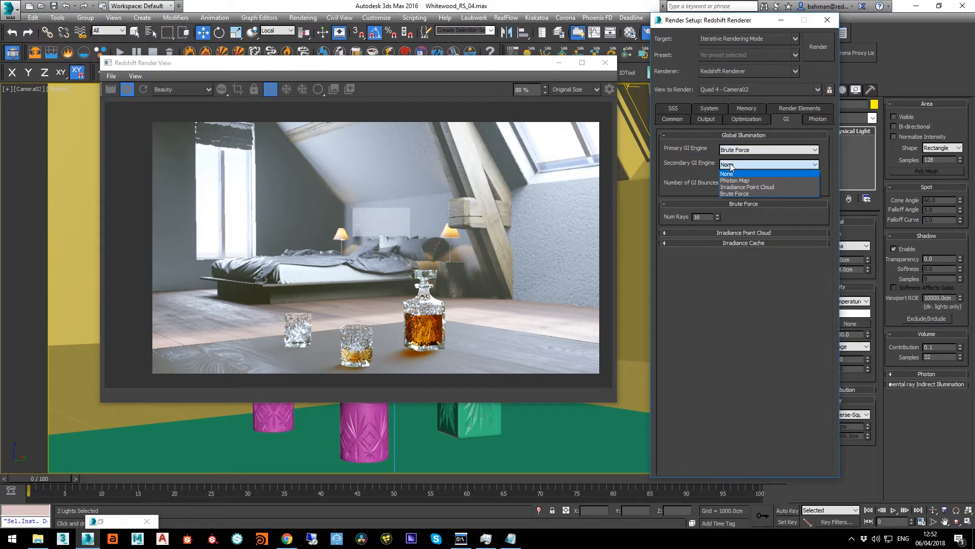
click(731, 193)
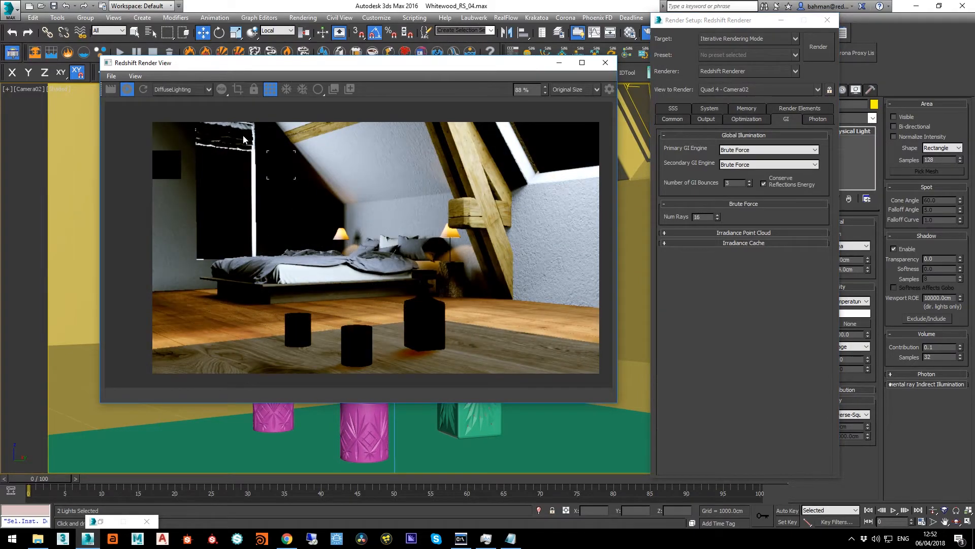
Switch the render view to the Reflections pass and examine the bed and bedside lamp area for noise
click(183, 89)
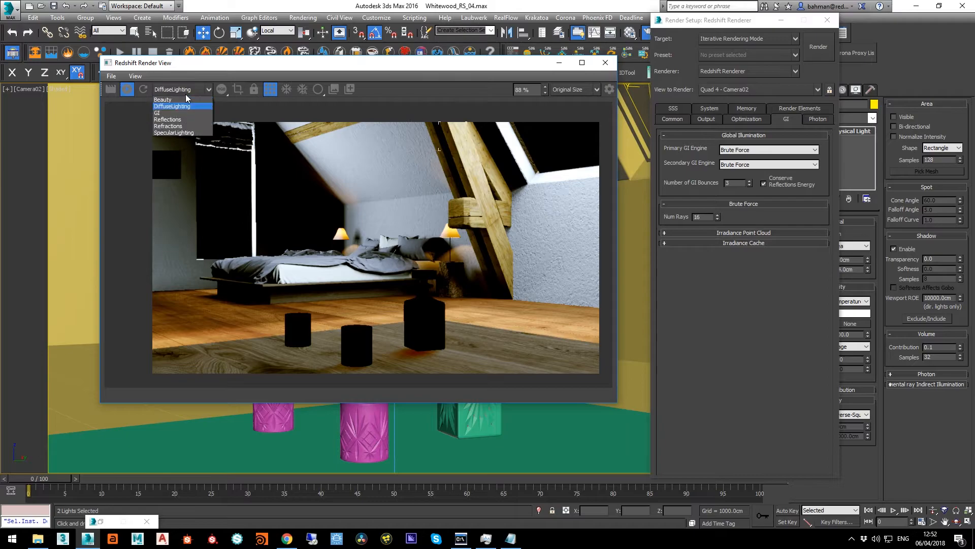
click(180, 118)
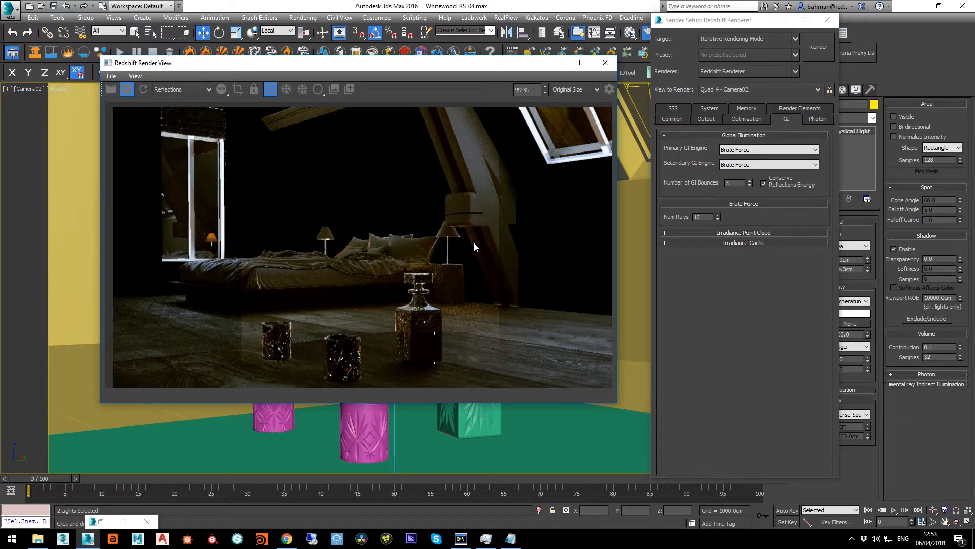
scroll(474, 242, up, 4)
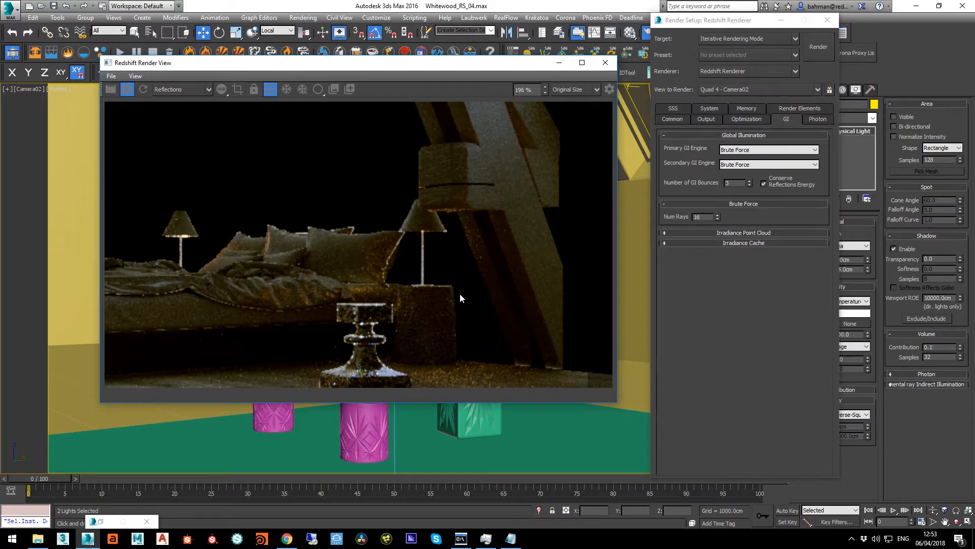
Switch the render view to the GI pass and examine the noise across the bedroom
click(156, 91)
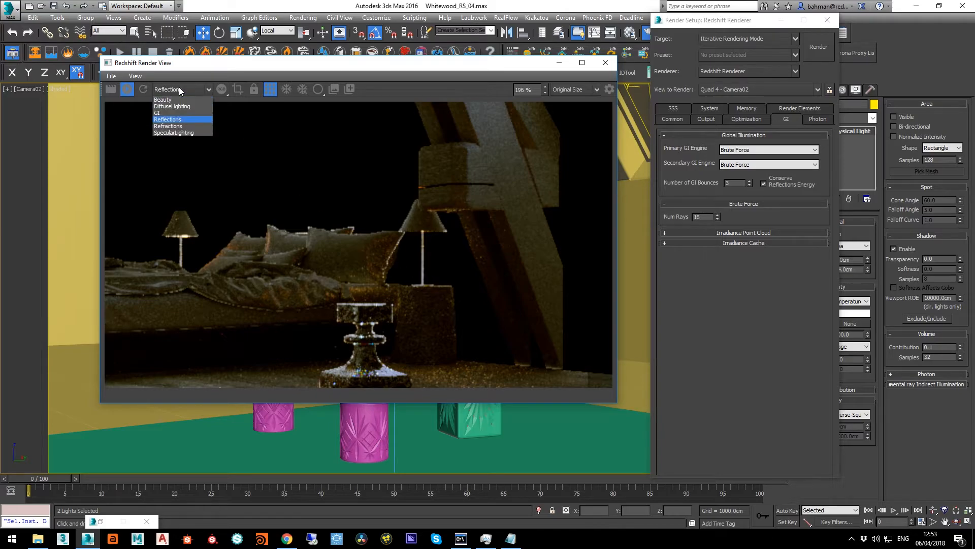
click(179, 112)
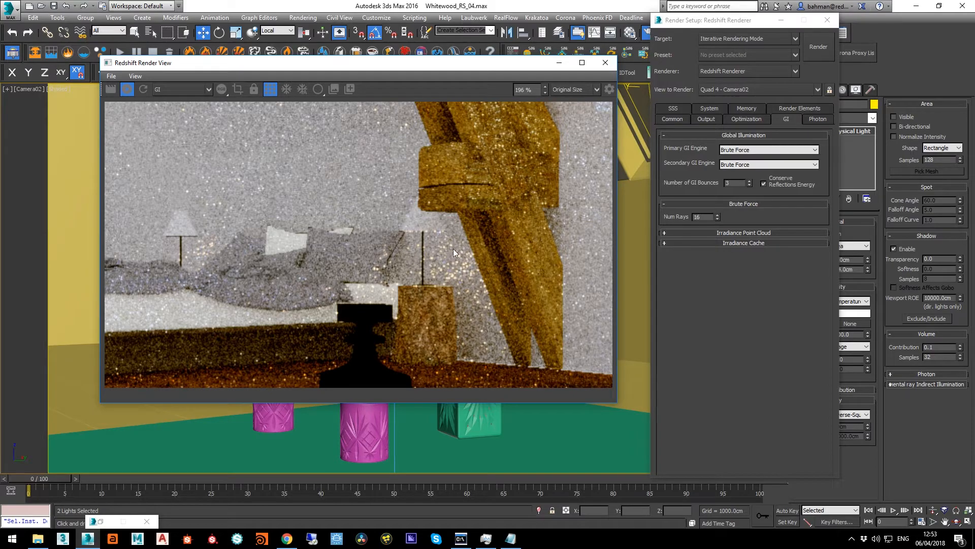
scroll(470, 282, down, 2)
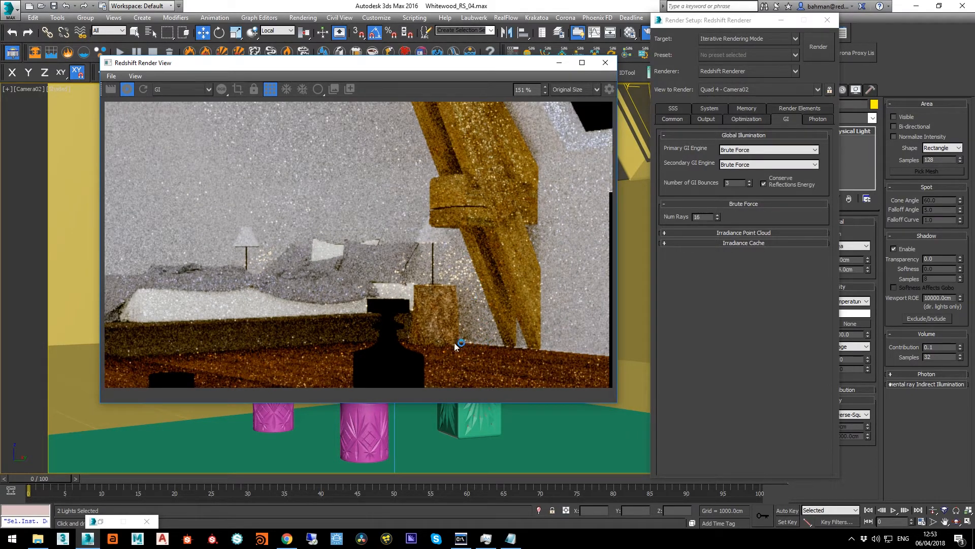
scroll(384, 294, down, 2)
scroll(384, 294, down, 1)
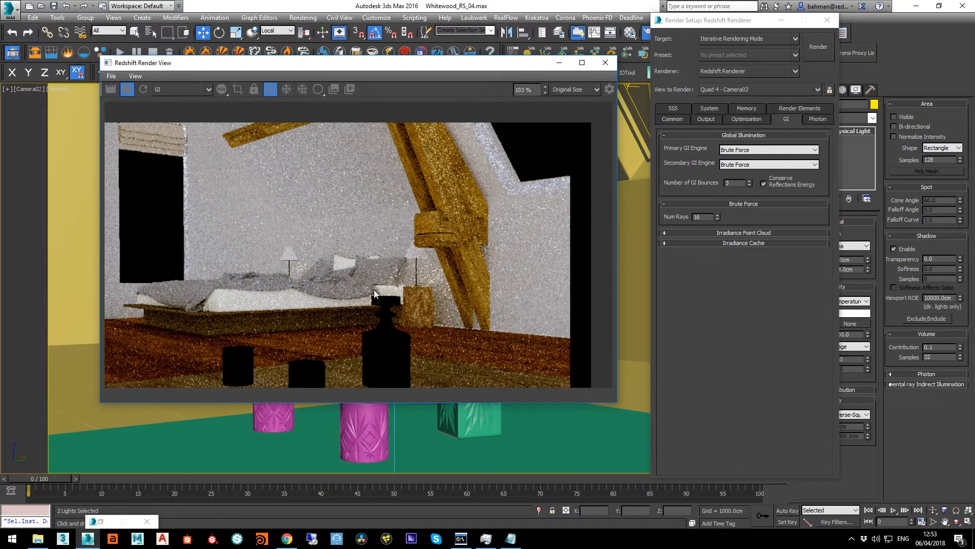
Try Brute Force Num Rays values of 128, 512 and 1024 in turn to test the GI noise
double_click(700, 218)
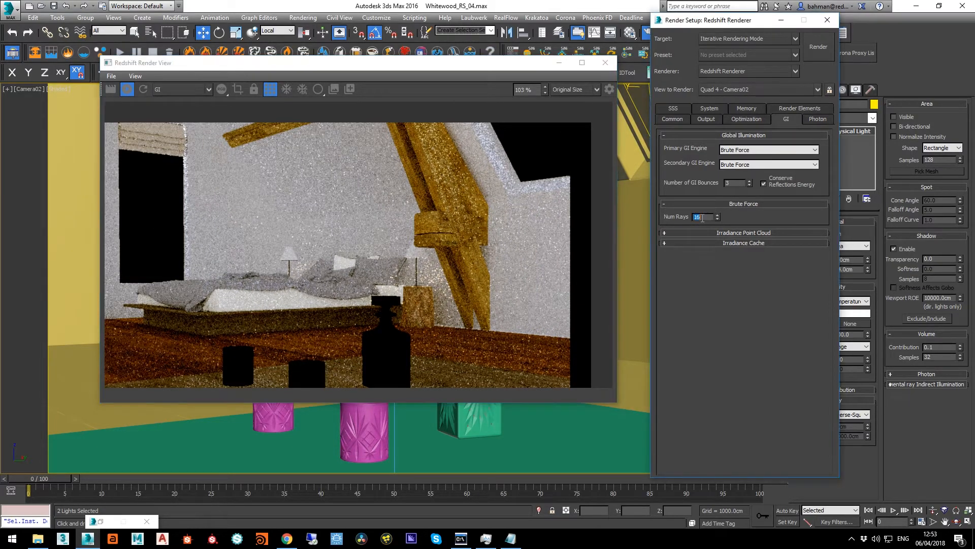
text(128)
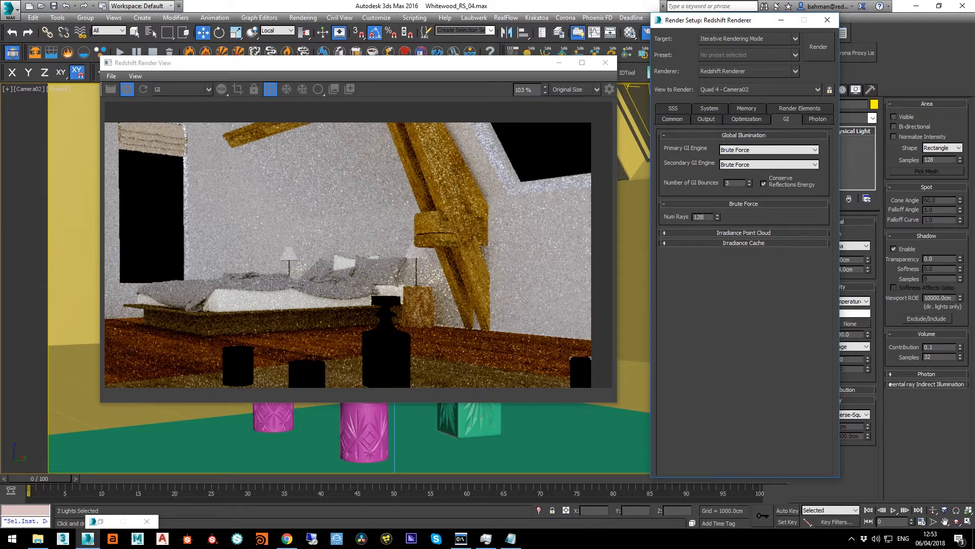
key(Return)
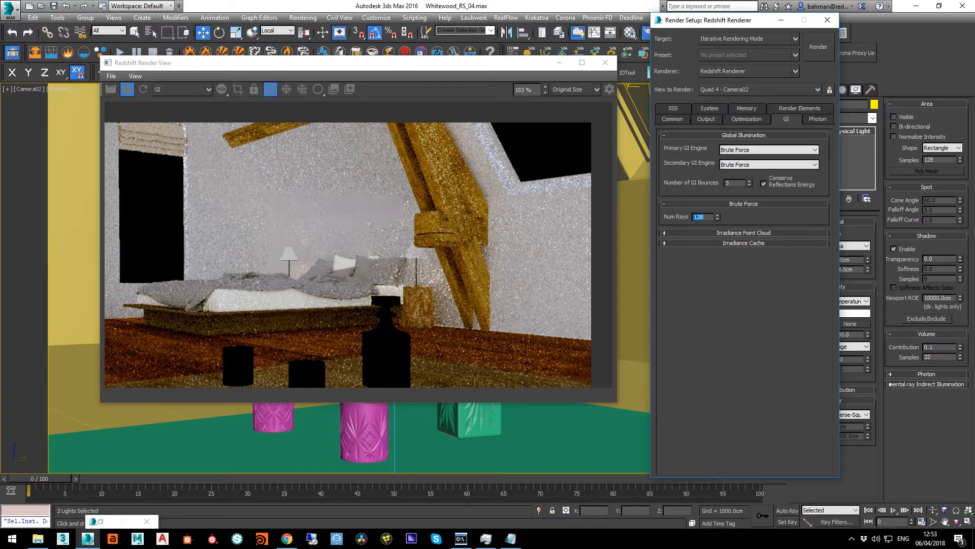
text(5)
key(Return)
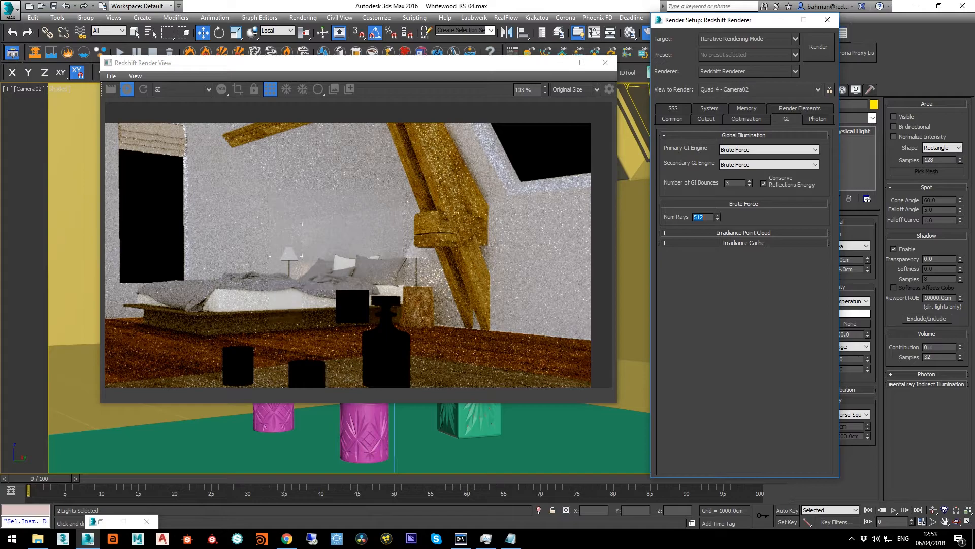
text(1024)
key(Return)
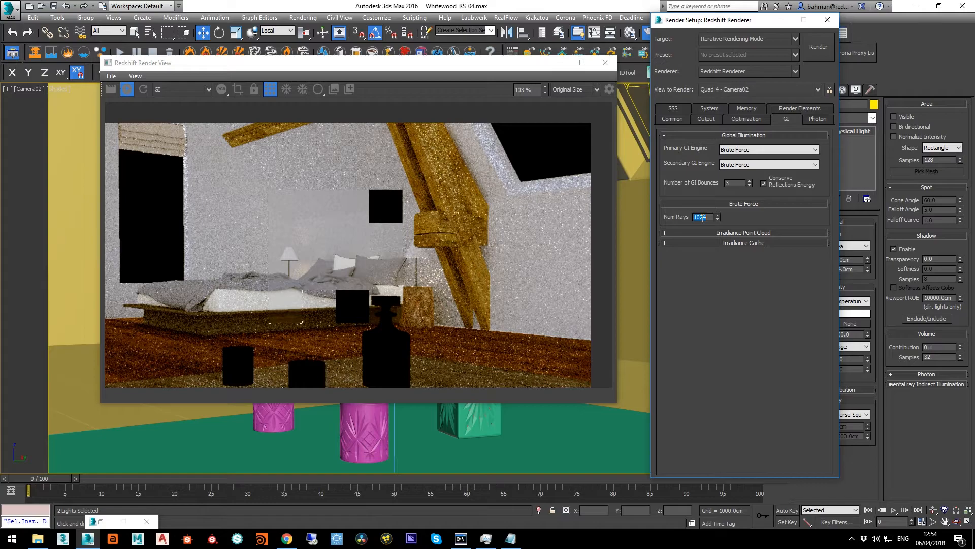
Enable a render region and place it over the bedside lamp, wooden side table and lower beam
click(238, 89)
drag(450, 307, 455, 355)
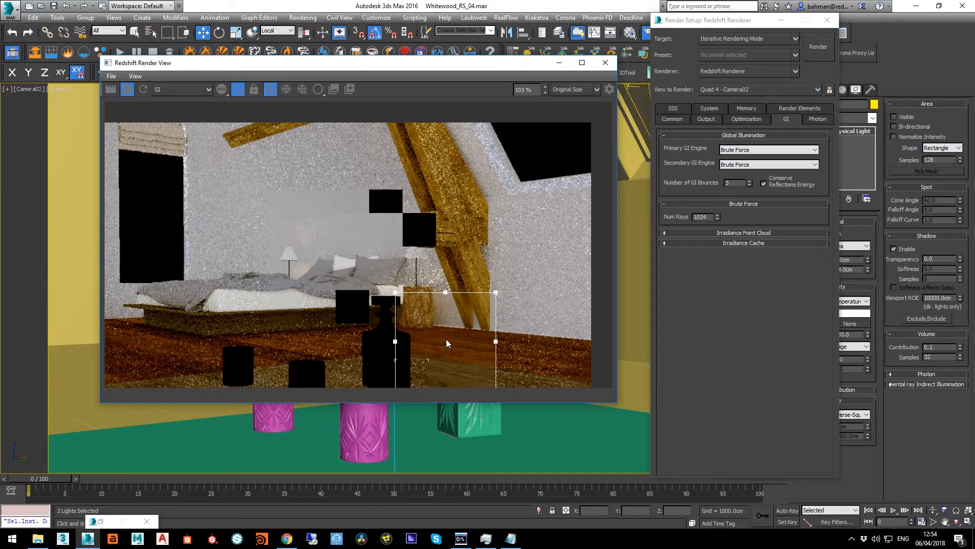
drag(445, 346, 454, 276)
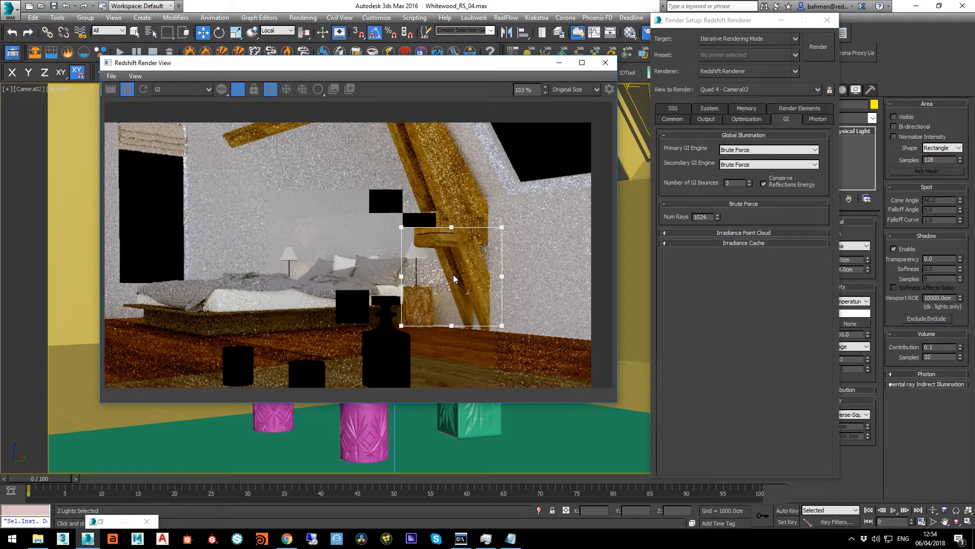
Set the Brute Force Num Rays to 2048 and examine the GI noise inside the render region
double_click(708, 219)
text(2048)
key(Return)
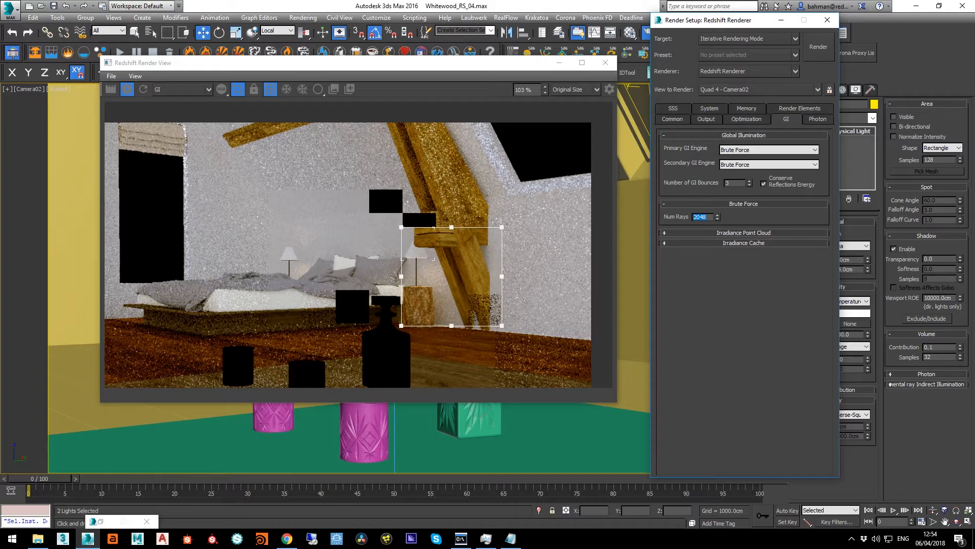
right_click(681, 221)
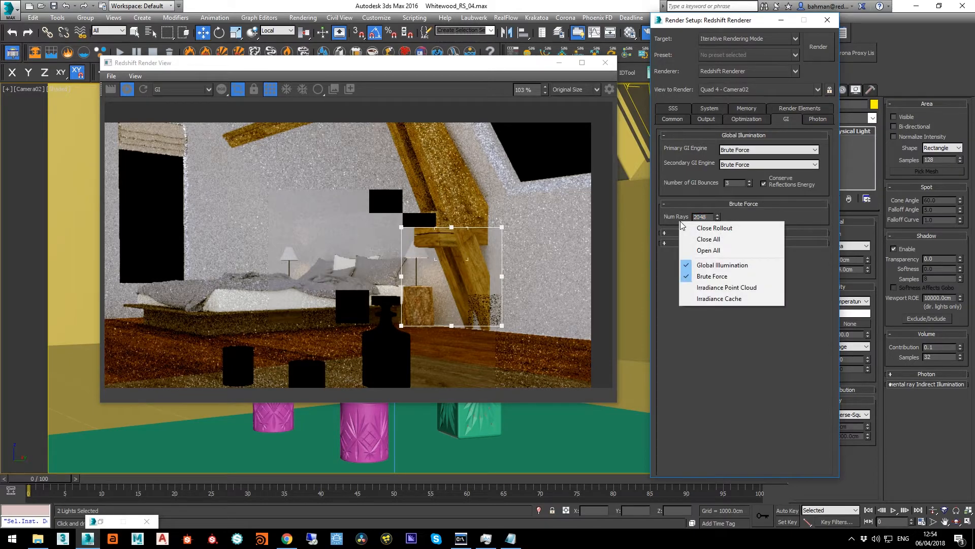
click(673, 218)
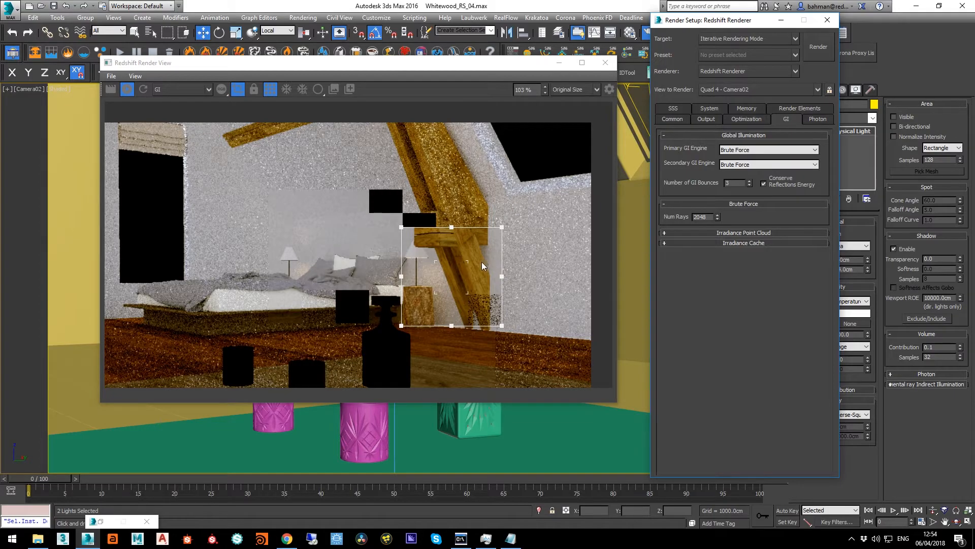
scroll(438, 286, up, 3)
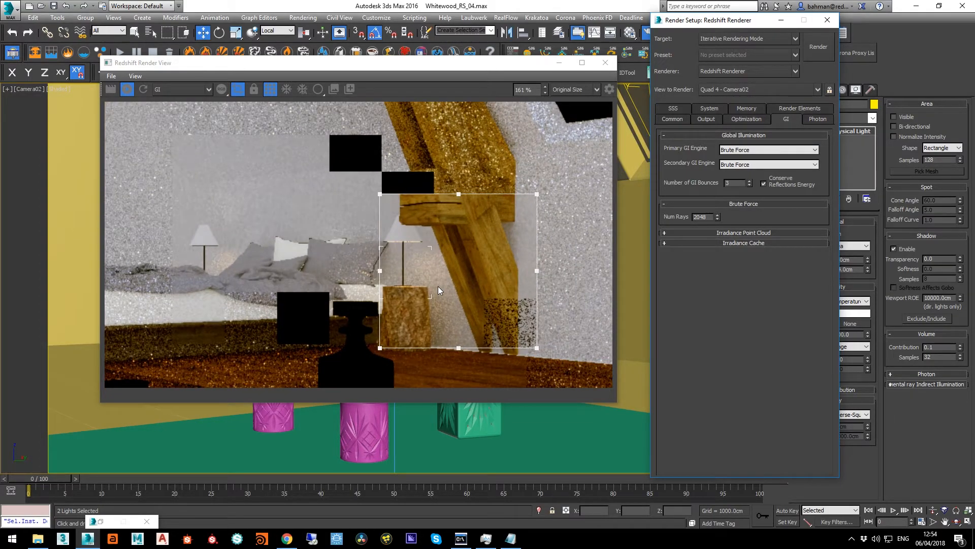
scroll(438, 285, down, 2)
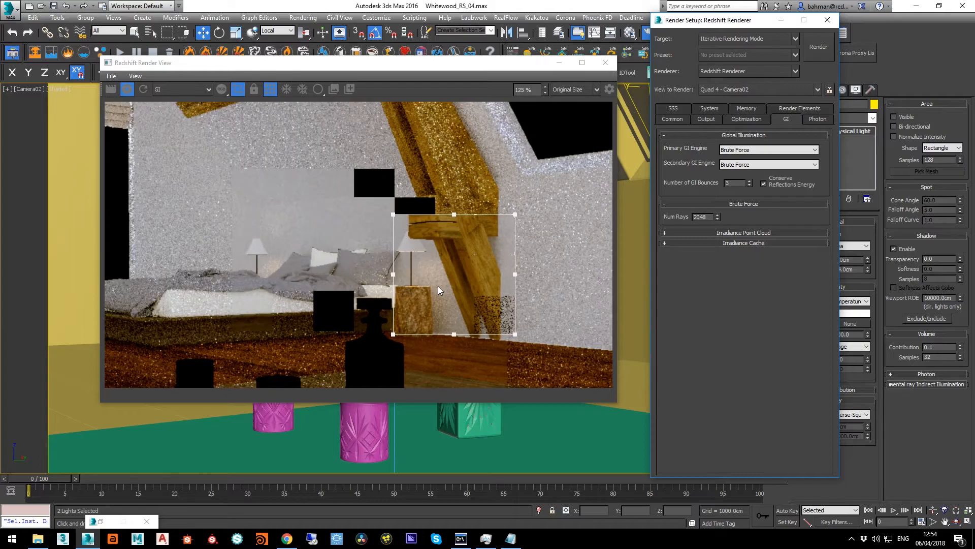
Turn off the render region and switch to the Beauty pass to view the whole bedroom render
click(237, 89)
click(193, 93)
click(192, 100)
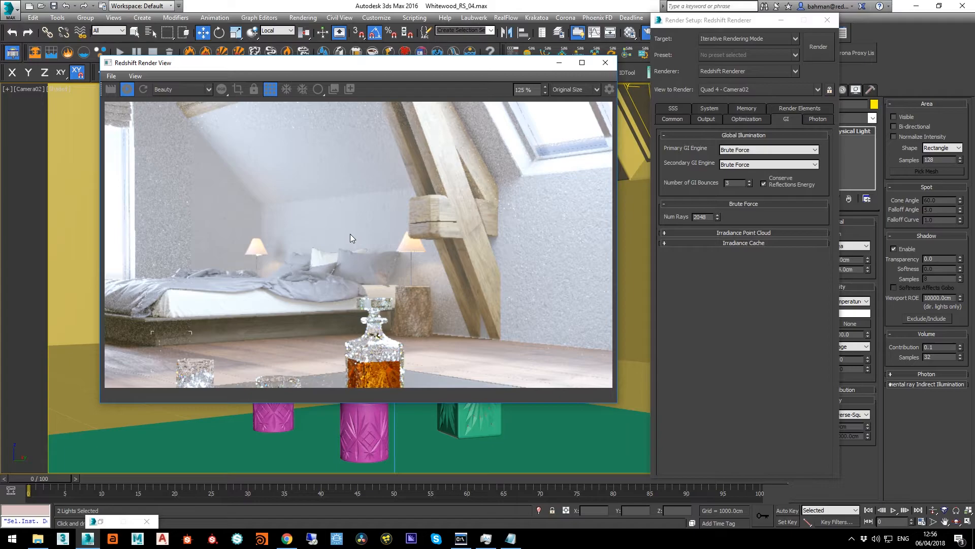
scroll(313, 236, down, 4)
middle_drag(285, 234, 331, 226)
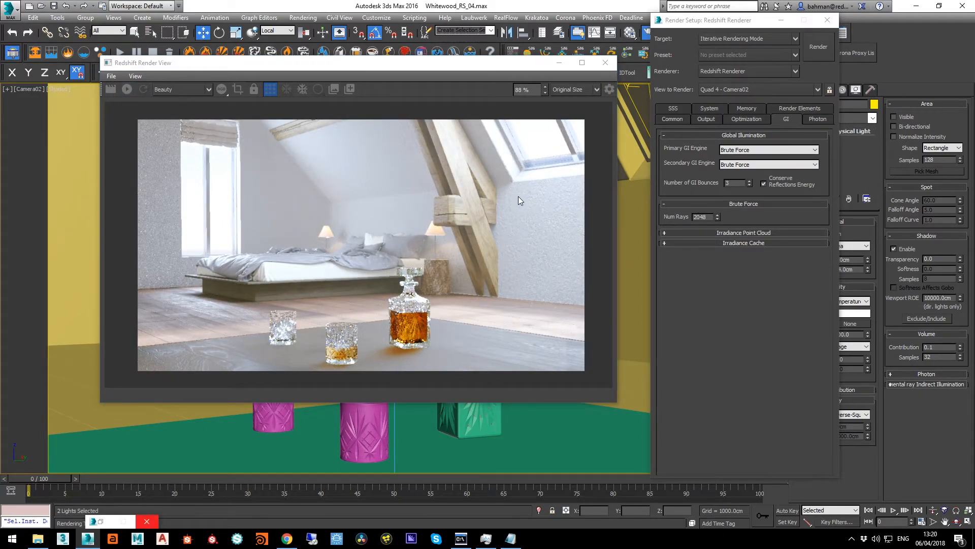
Activate the Redshift Bokeh effect in the scene's render effects
key(8)
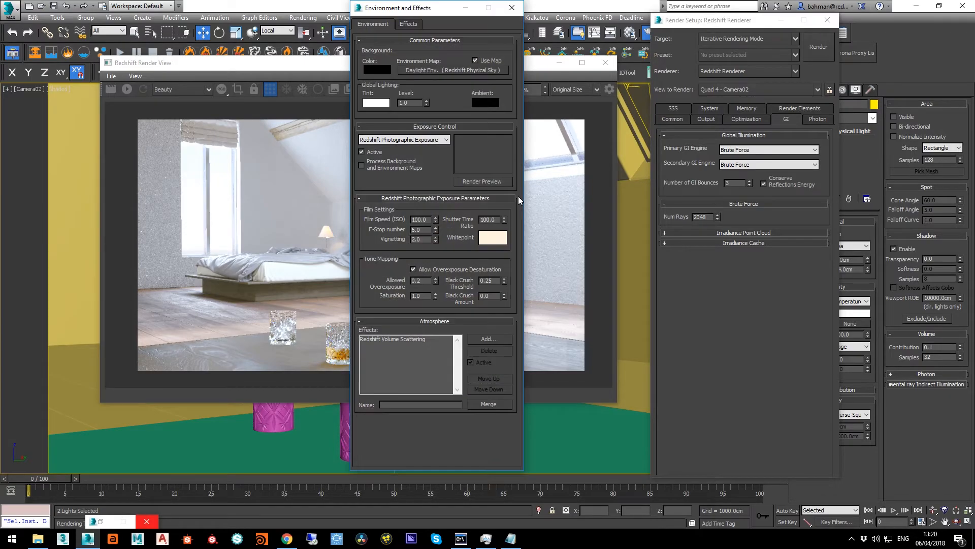
click(412, 26)
click(398, 57)
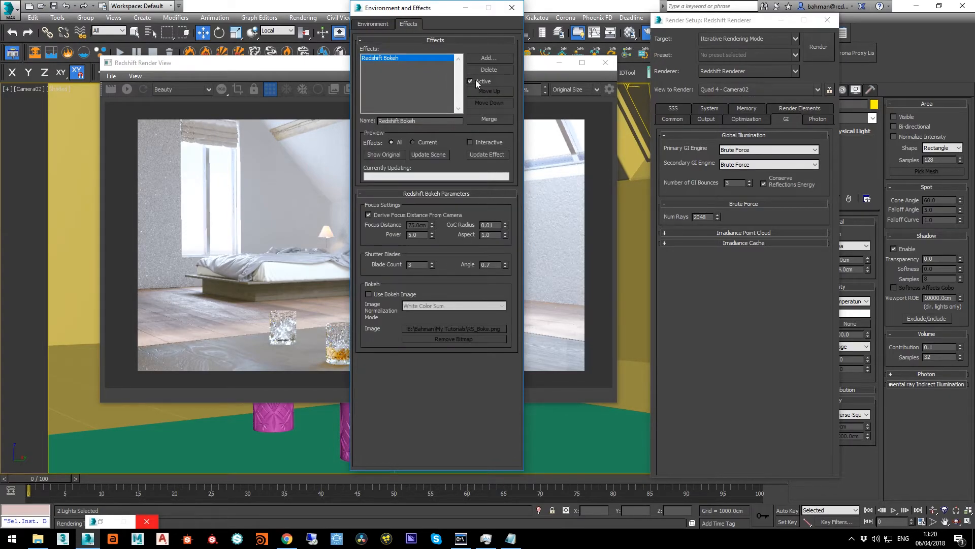
click(511, 8)
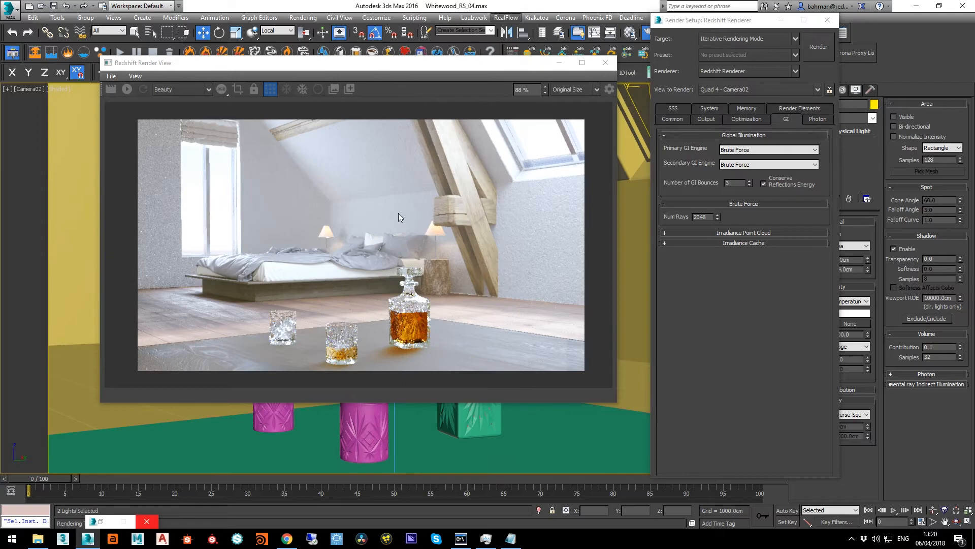
Start the interactive render and limit it to a region covering the bedside lamp, wooden side table, lower beam and part of the decanter
click(128, 90)
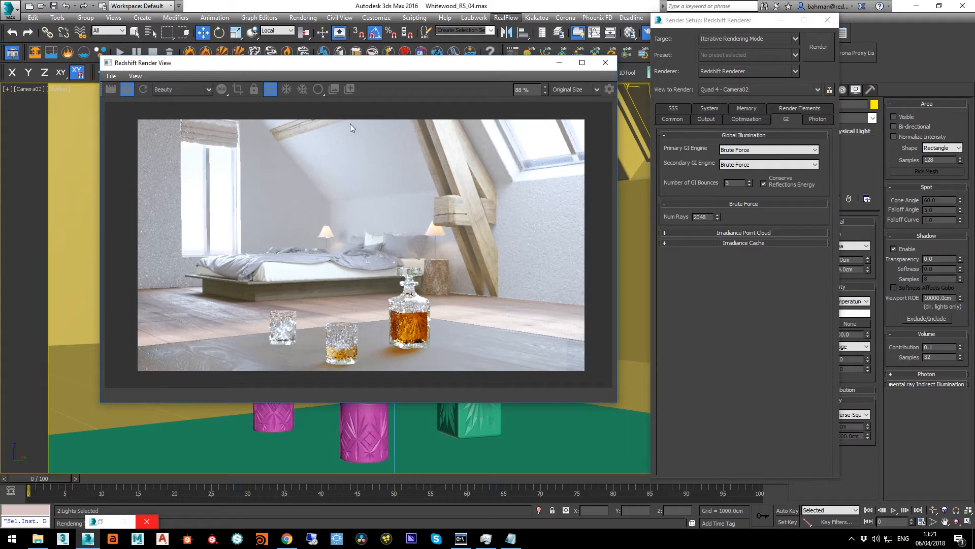
click(237, 90)
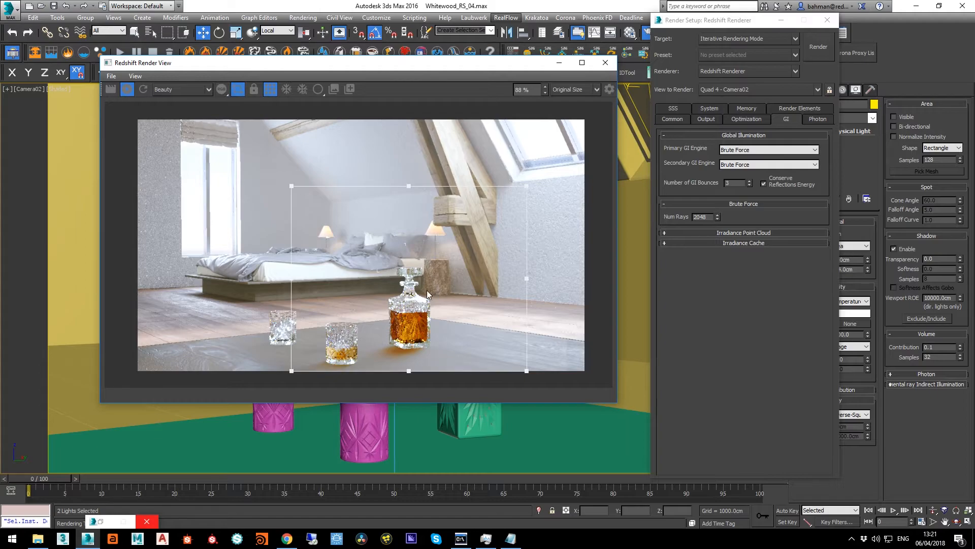
drag(291, 187, 408, 260)
drag(470, 362, 467, 305)
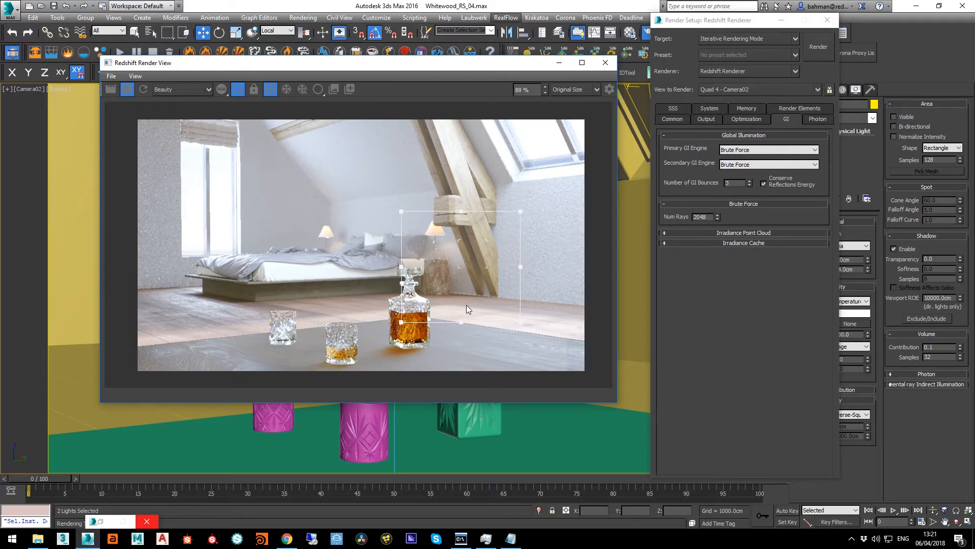
scroll(466, 305, up, 3)
scroll(464, 289, up, 1)
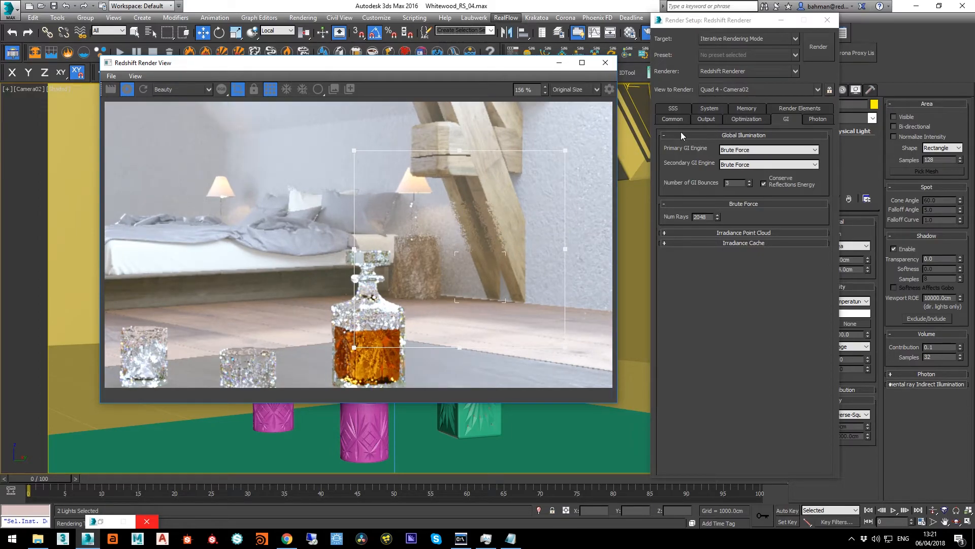
Try Unified Sampling Min Samples and Max Samples of 128 and inspect the bokeh noise inside the render region
click(706, 119)
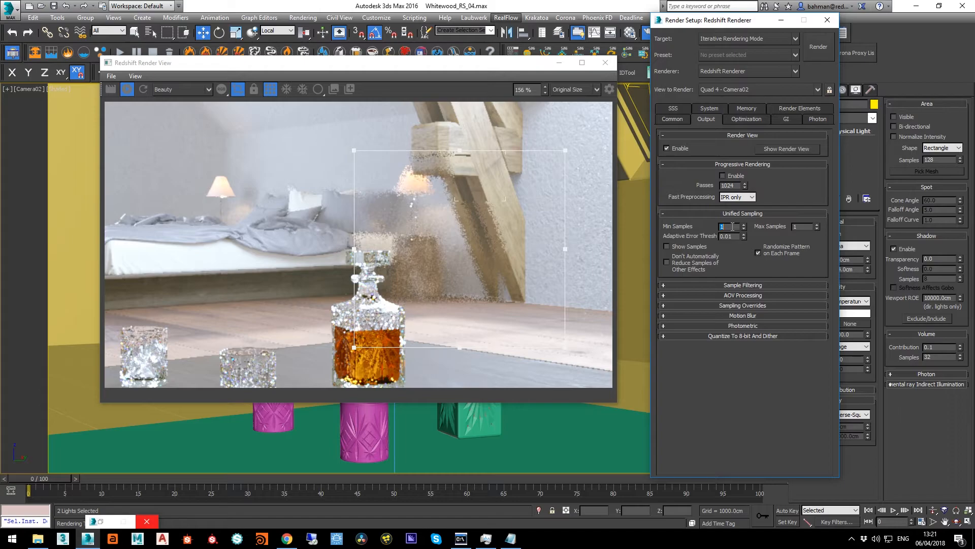
key(Return)
key(Return)
scroll(428, 230, up, 4)
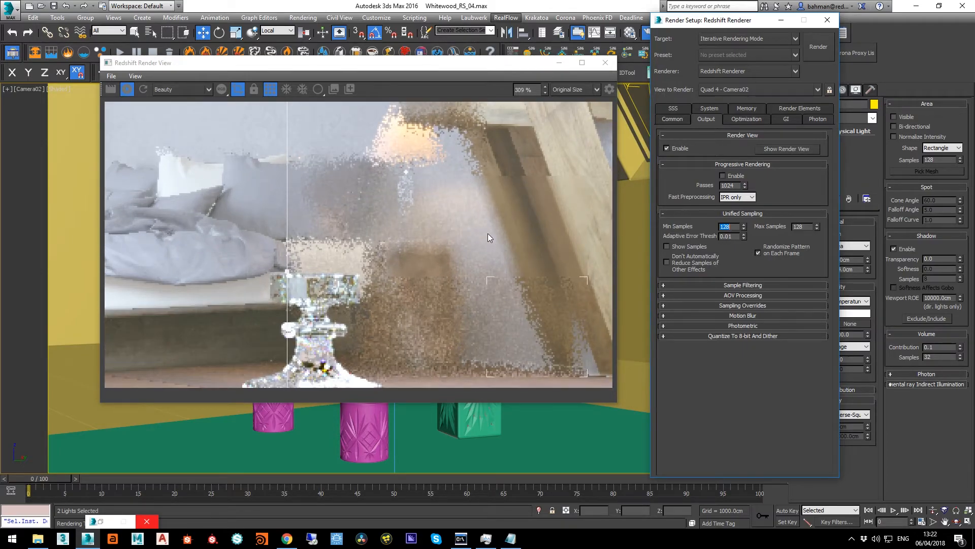
scroll(488, 235, down, 2)
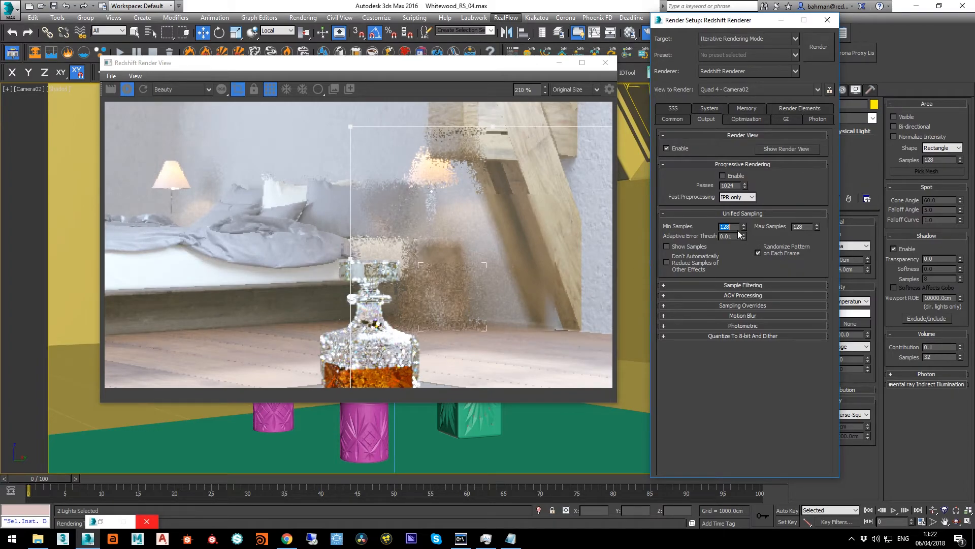
Raise the Unified Sampling Min Samples and Max Samples to 256
text(256)
key(Return)
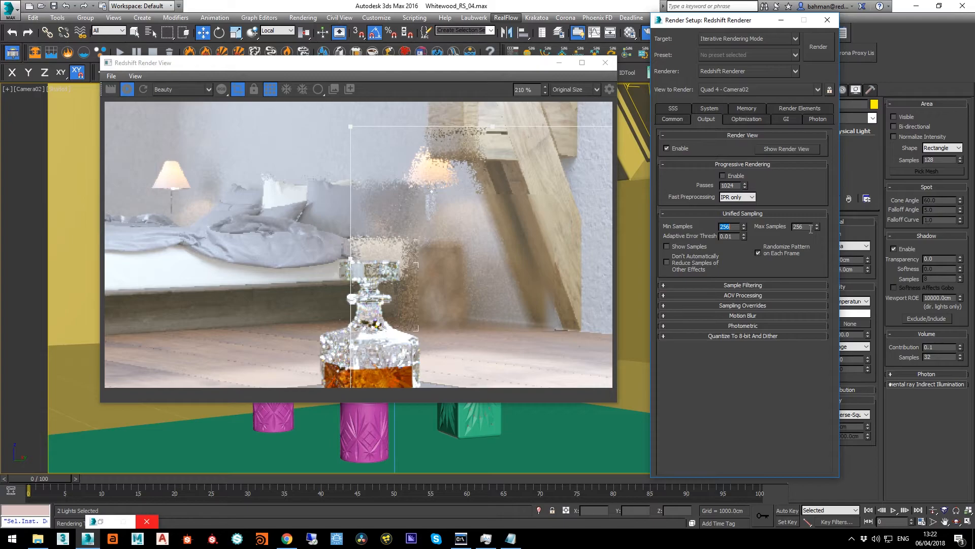
key(Tab)
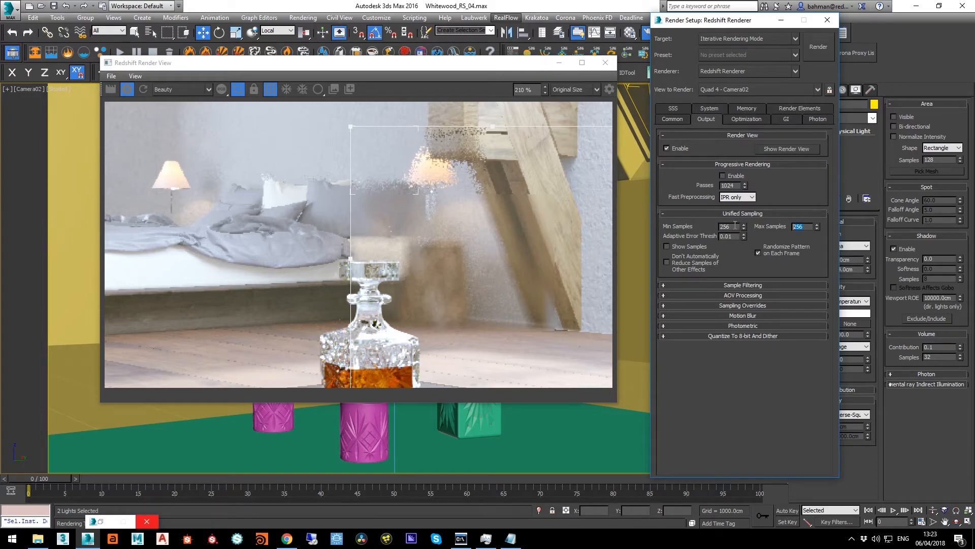
Set the Unified Sampling Min Samples to 32 and the Adaptive Error Threshold to 0.005, and check the region's noise
drag(734, 225, 717, 229)
text(16)
key(Return)
key(Tab)
text(0.005)
key(Return)
scroll(517, 251, down, 3)
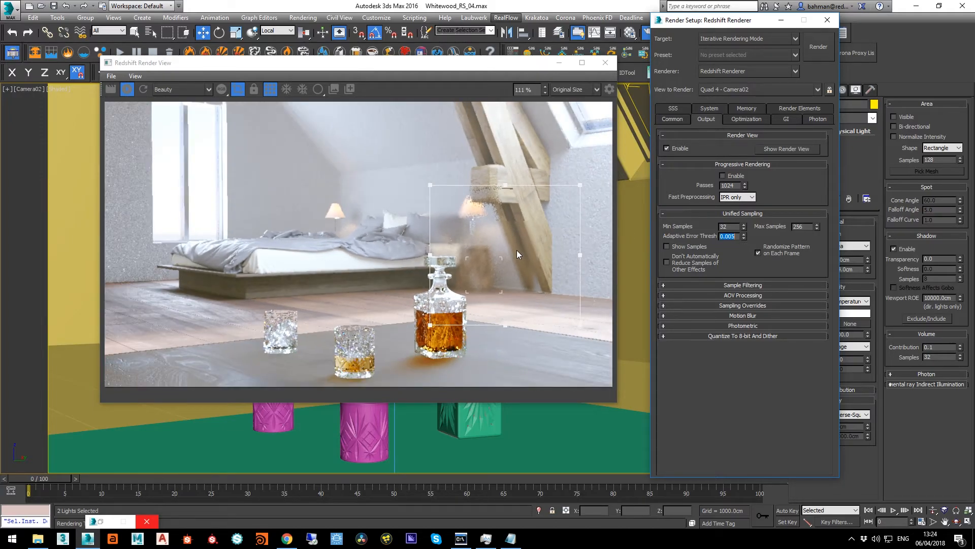
scroll(527, 249, down, 1)
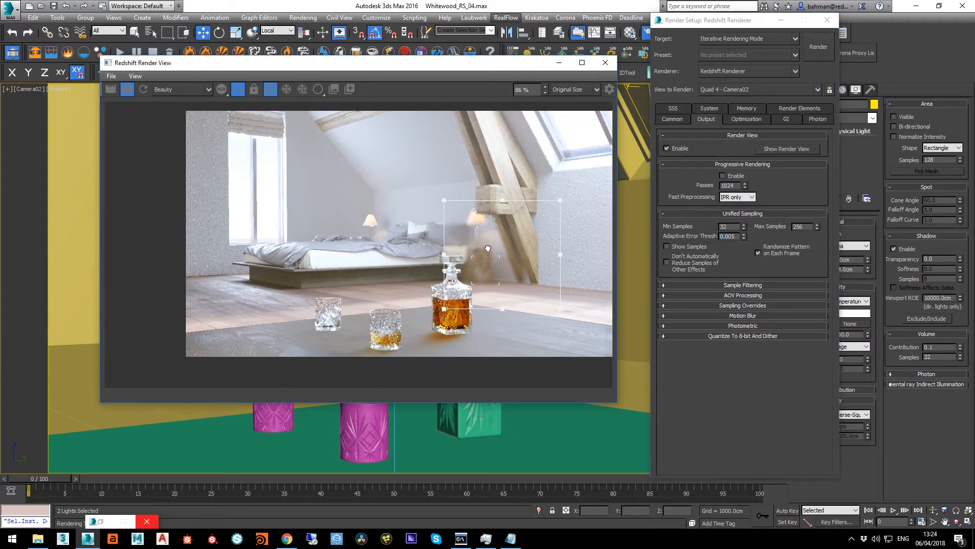
scroll(489, 248, up, 1)
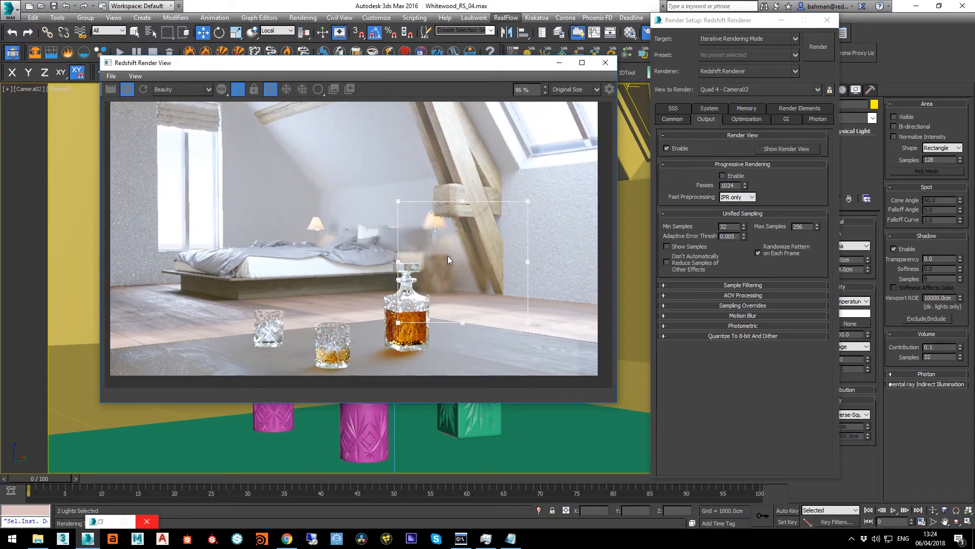
Lower the Unified Sampling Adaptive Error Threshold to 0.003
click(678, 122)
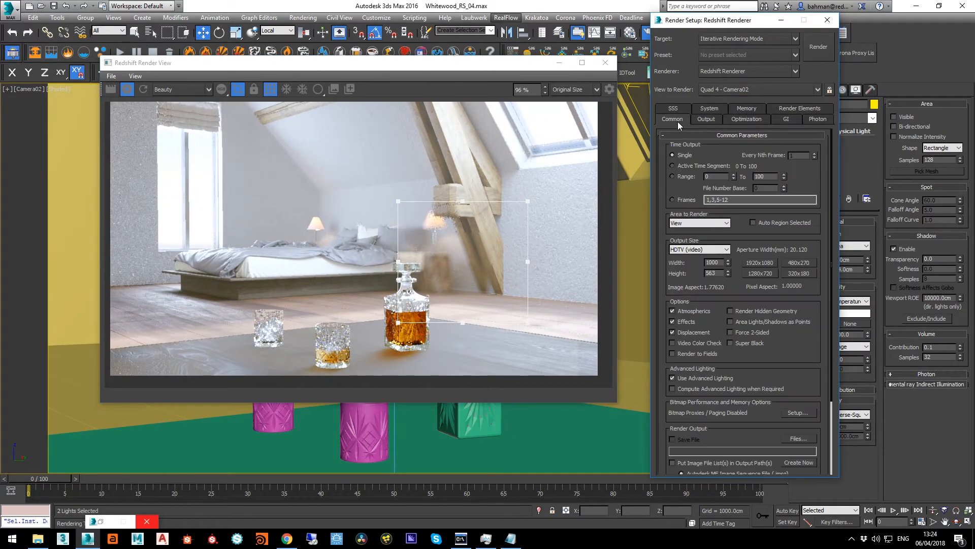
click(698, 120)
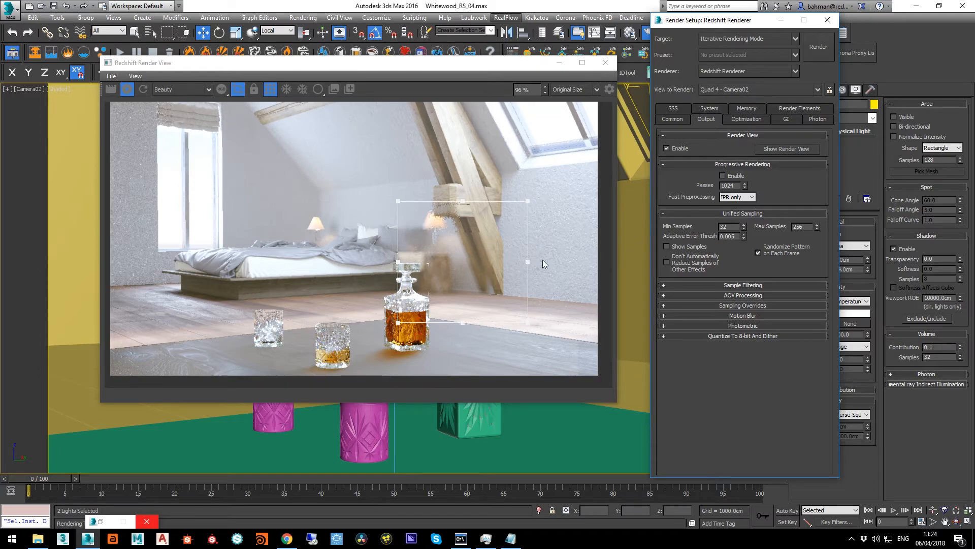
scroll(450, 268, up, 1)
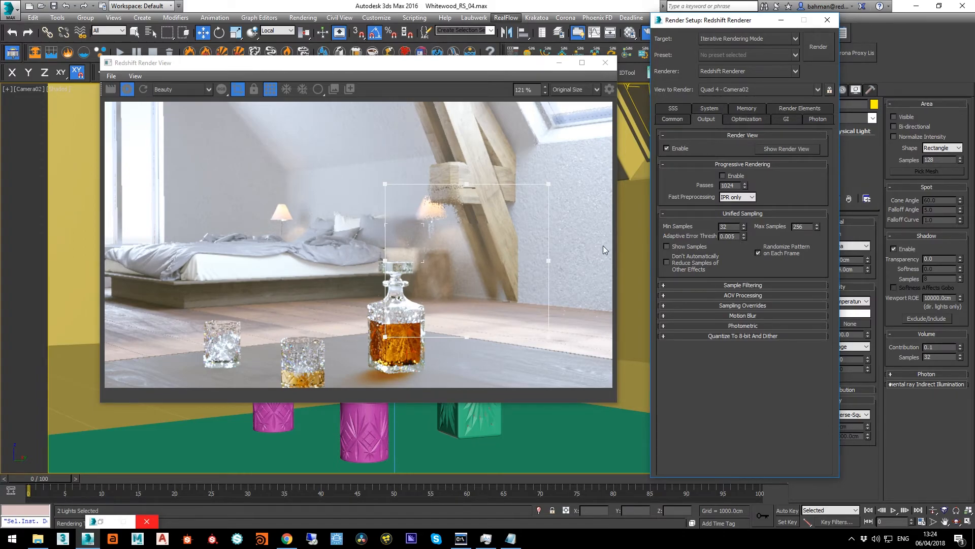
double_click(733, 238)
key(Return)
Review the Redshift Bokeh effect's parameters and return to the render view
click(445, 2)
key(8)
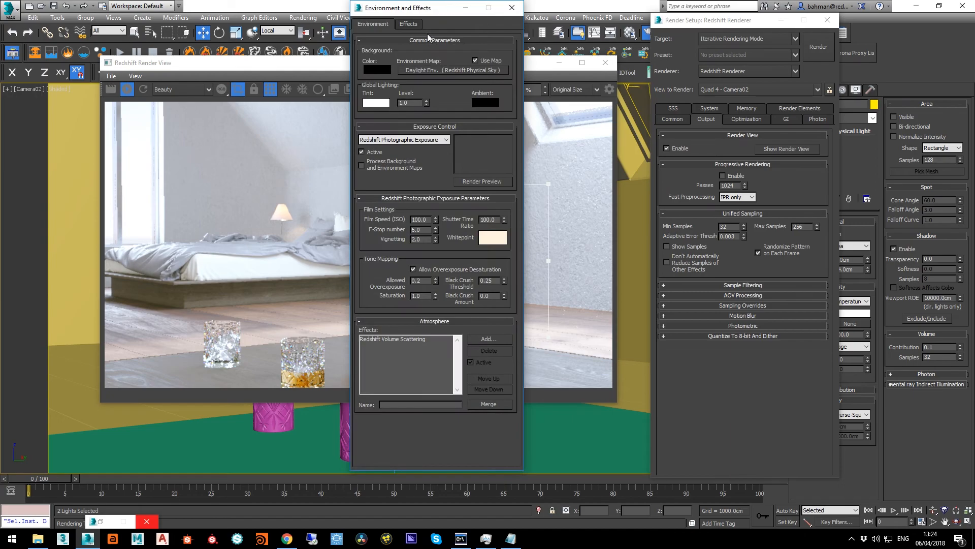
click(412, 24)
click(386, 57)
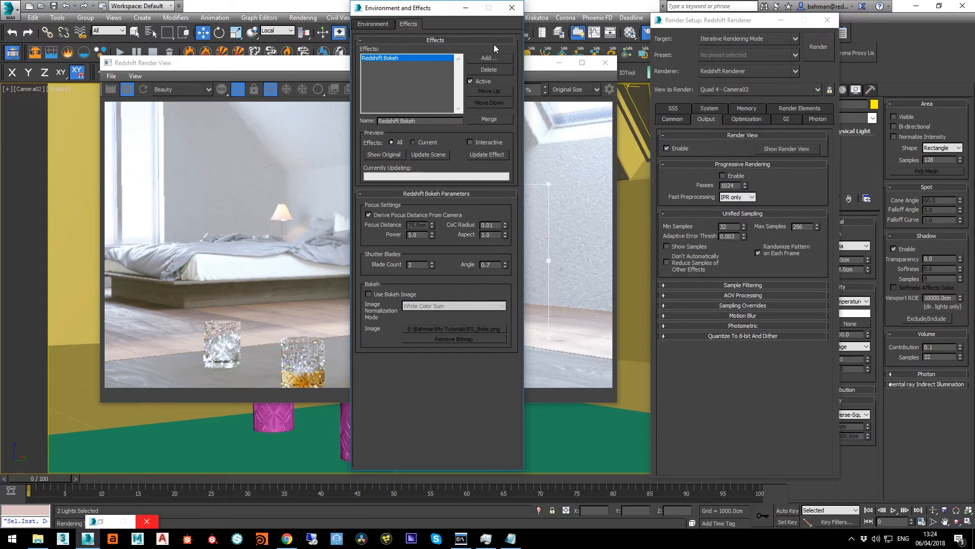
click(340, 65)
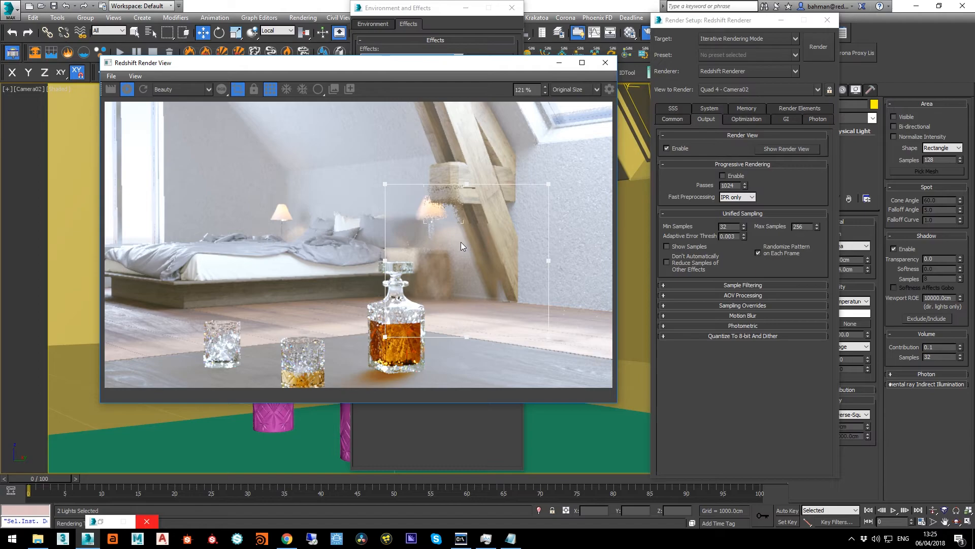
Examine the DiffuseLighting, GI, Reflections, Refractions and SpecularLighting passes in turn, and return to the Beauty pass
click(160, 88)
click(165, 105)
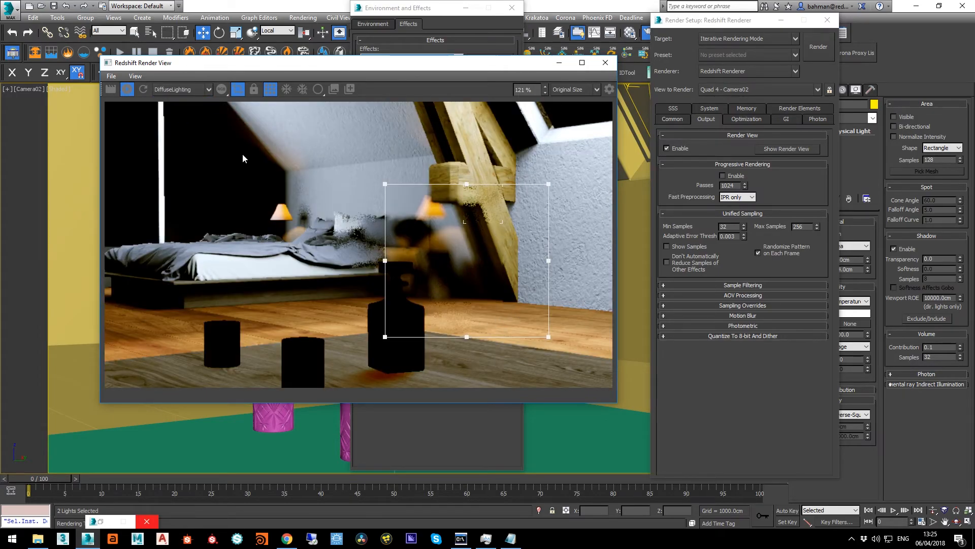
click(179, 93)
click(181, 112)
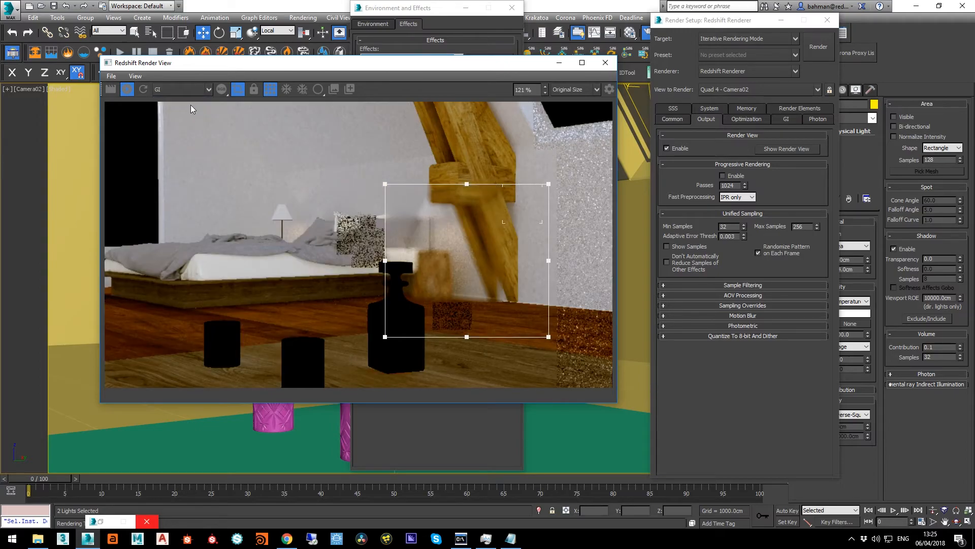
click(183, 89)
click(178, 117)
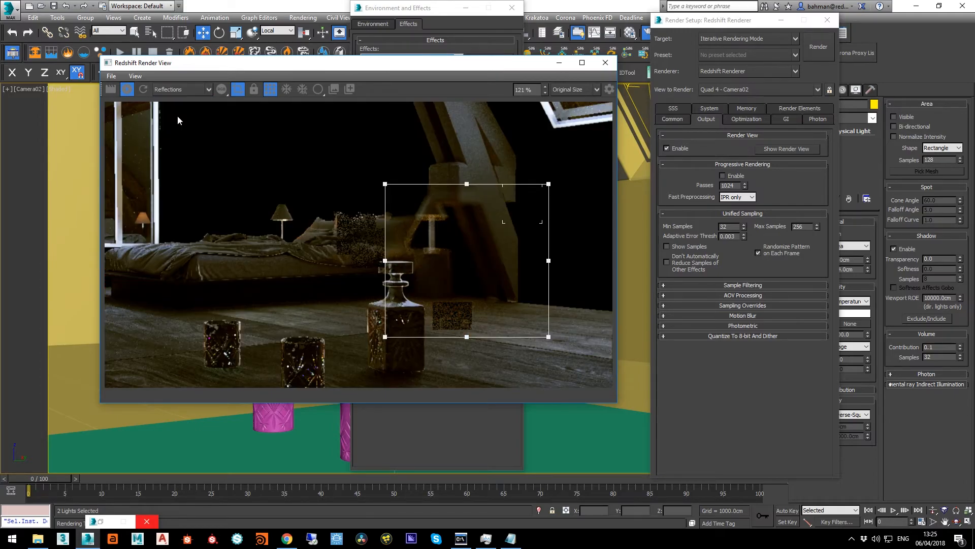
click(180, 92)
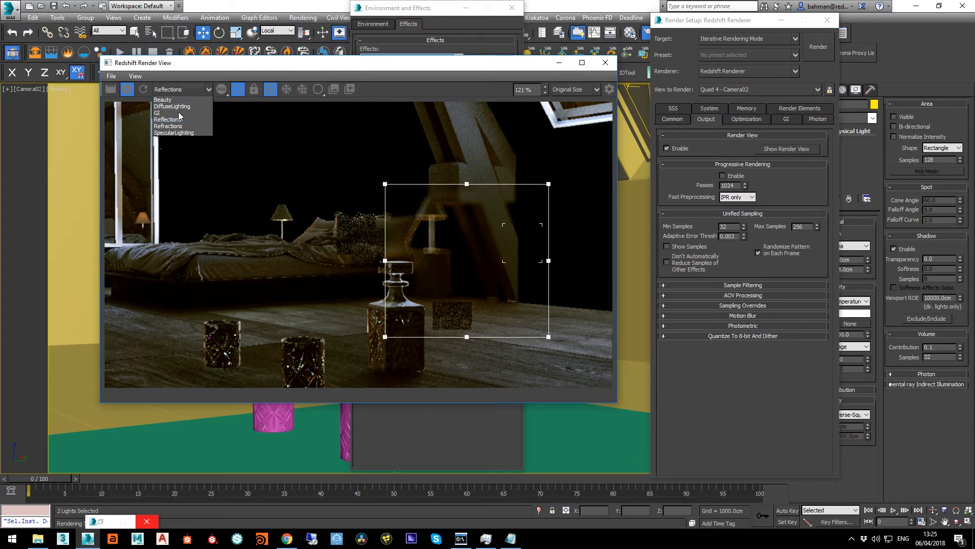
click(178, 126)
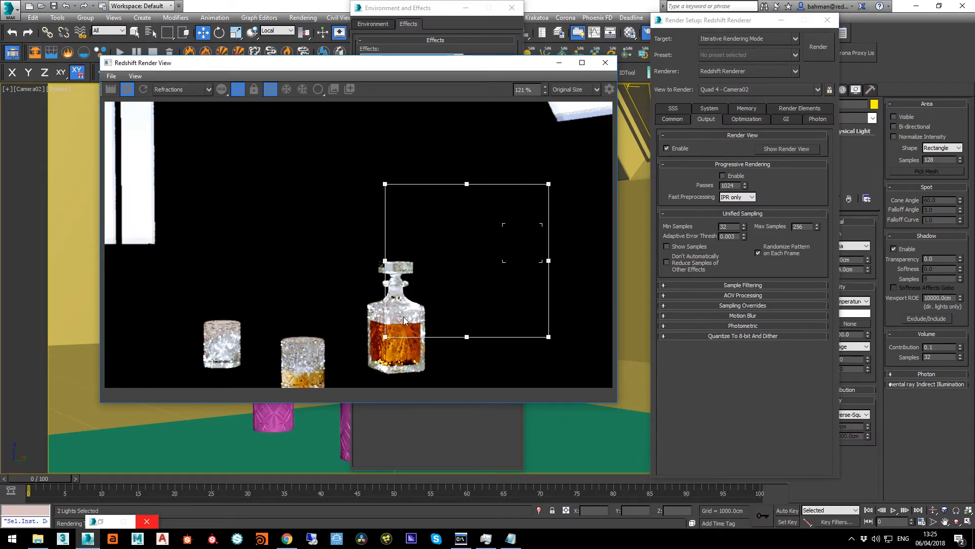
click(194, 88)
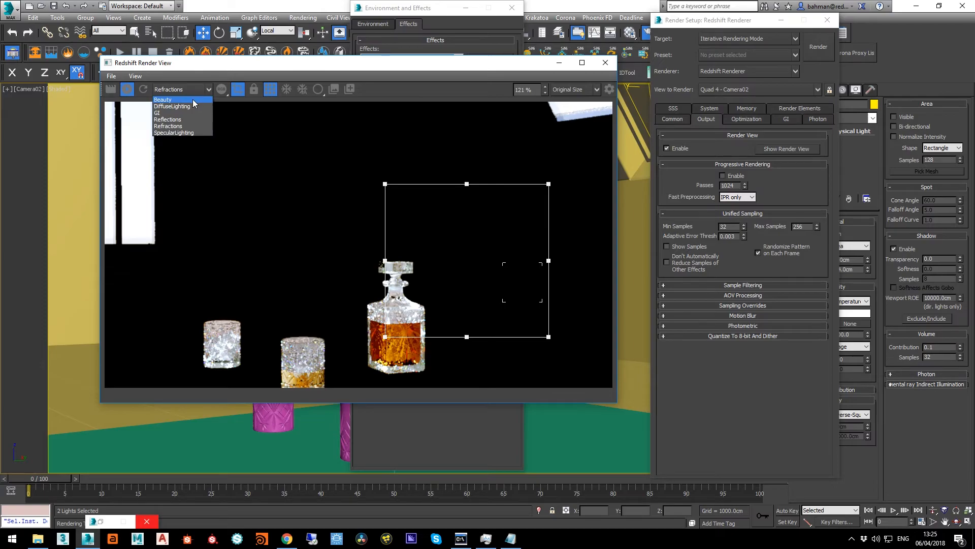
click(181, 132)
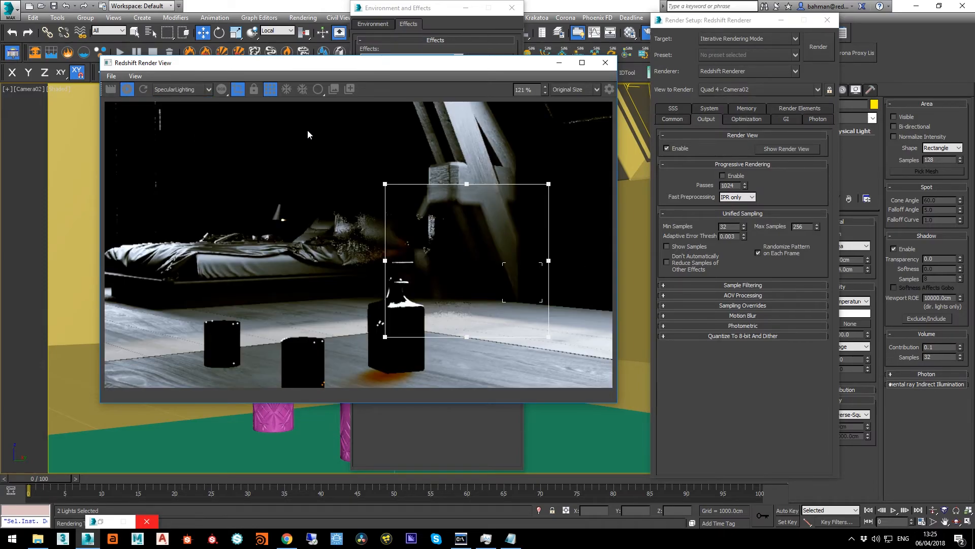
click(202, 90)
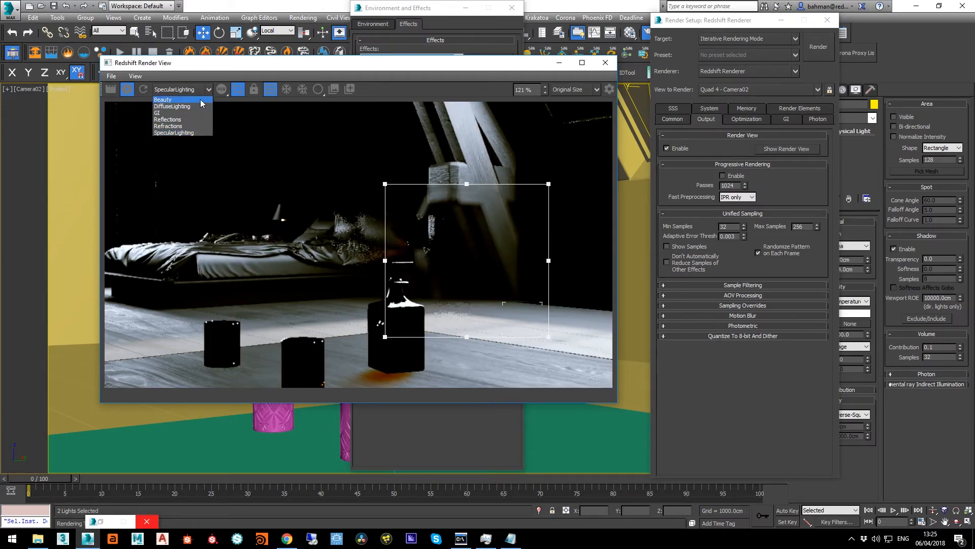
click(168, 100)
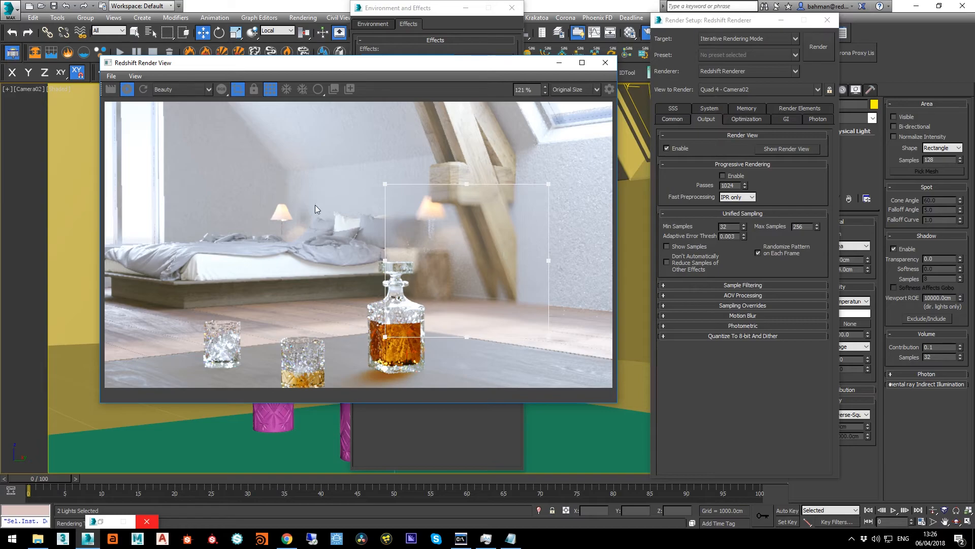
Stop the interactive render and run a region render with Show Samples enabled to examine the sample distribution
click(130, 93)
click(674, 250)
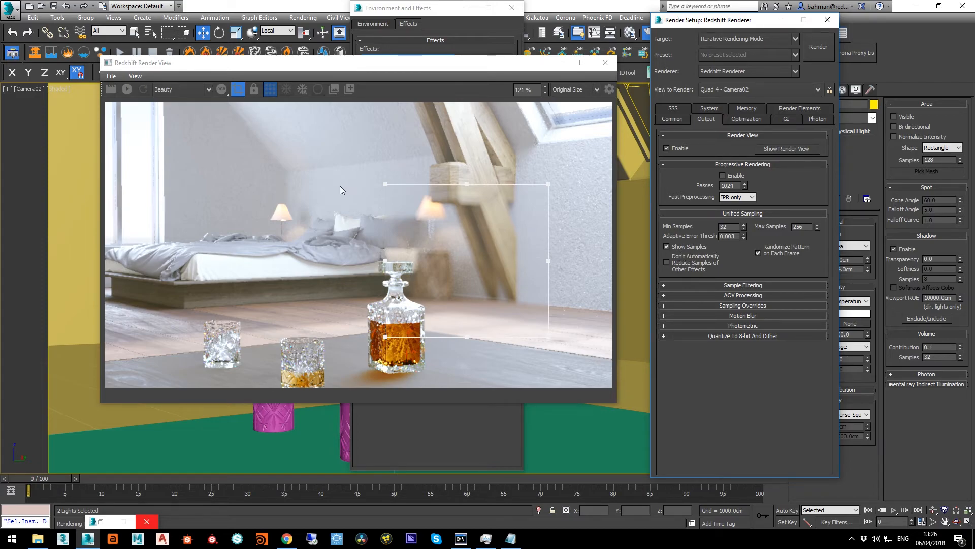
click(111, 89)
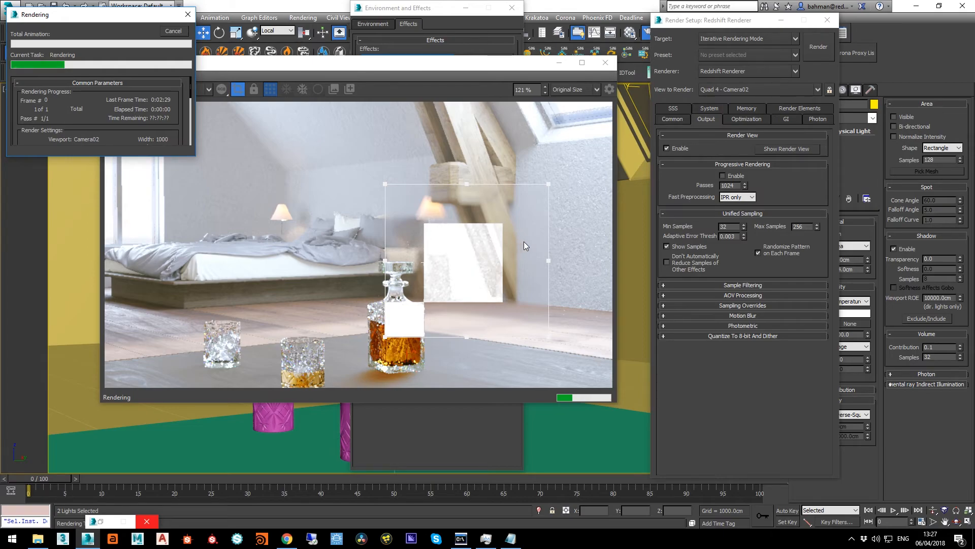
click(181, 32)
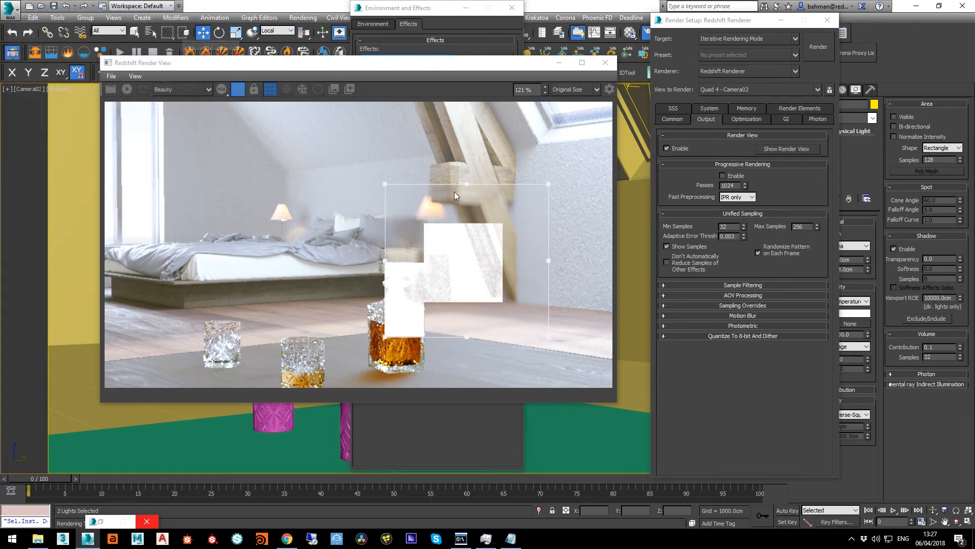
Turn off Show Samples and the render region to prepare for a full-frame render
click(690, 247)
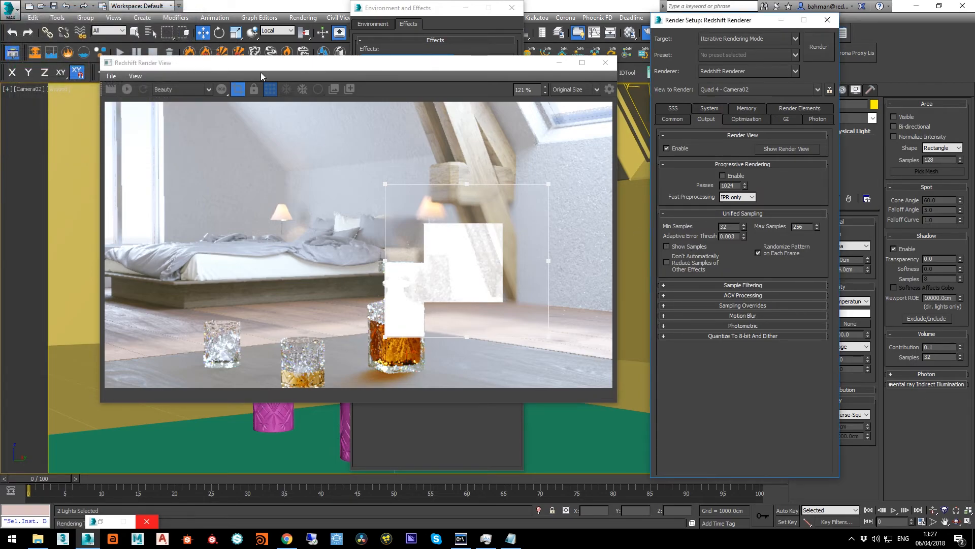
click(243, 88)
scroll(325, 195, down, 2)
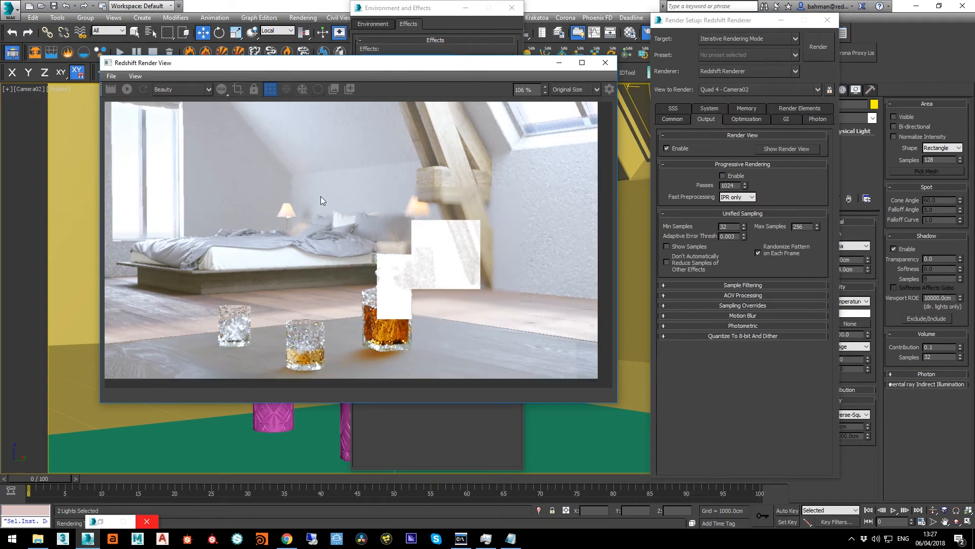
Render the full Camera02 frame with Redshift and bring the finished image into view
scroll(311, 197, down, 1)
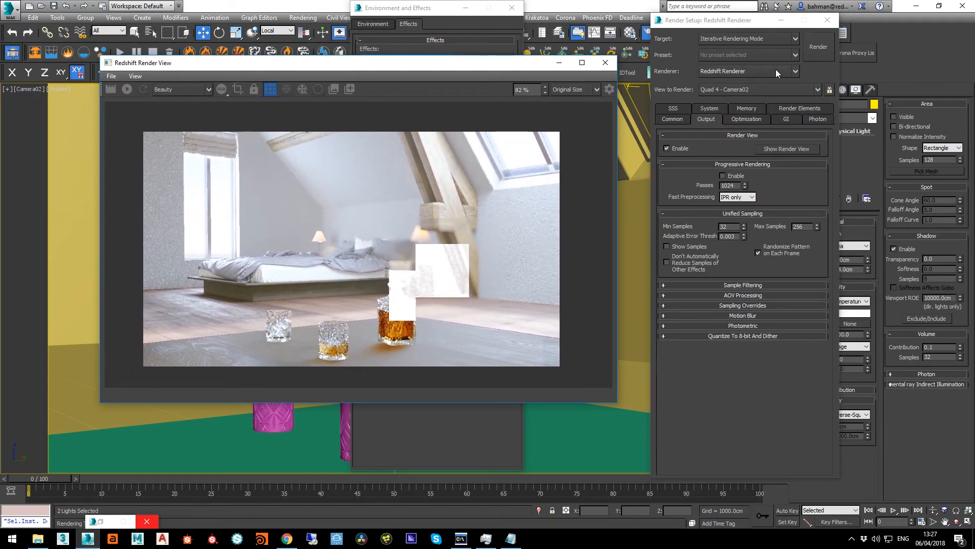
click(828, 56)
click(407, 63)
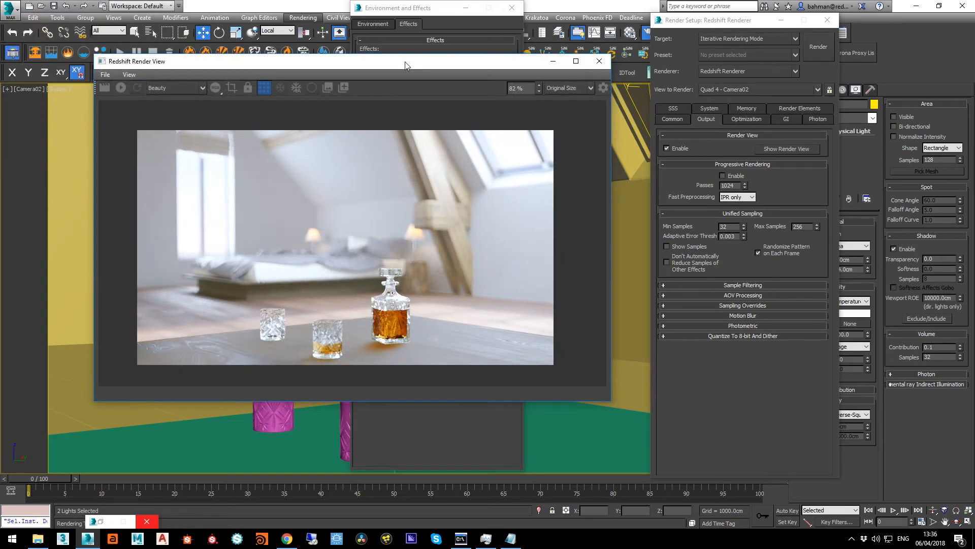
Review the light samples in the Light Lister, close it, and inspect the available secondary and primary GI engine options
click(102, 521)
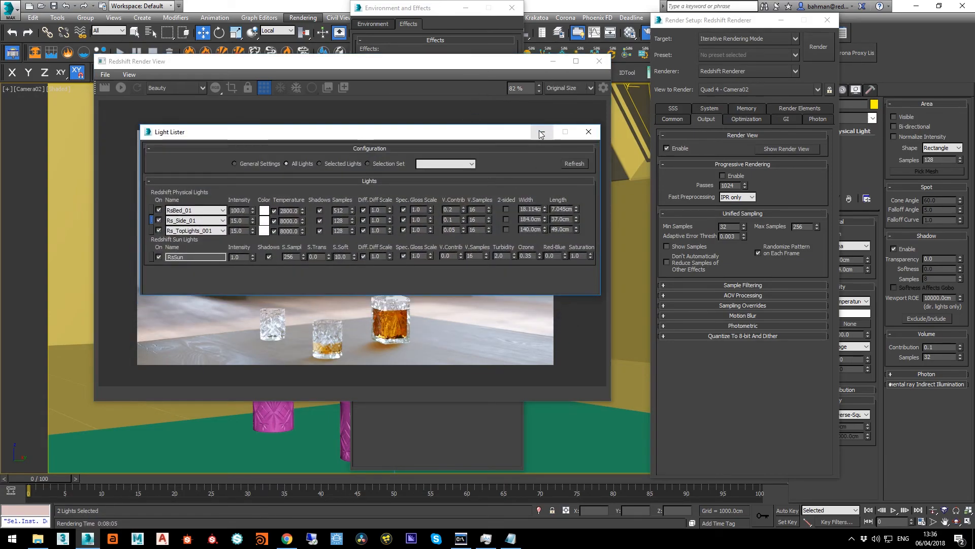
click(591, 140)
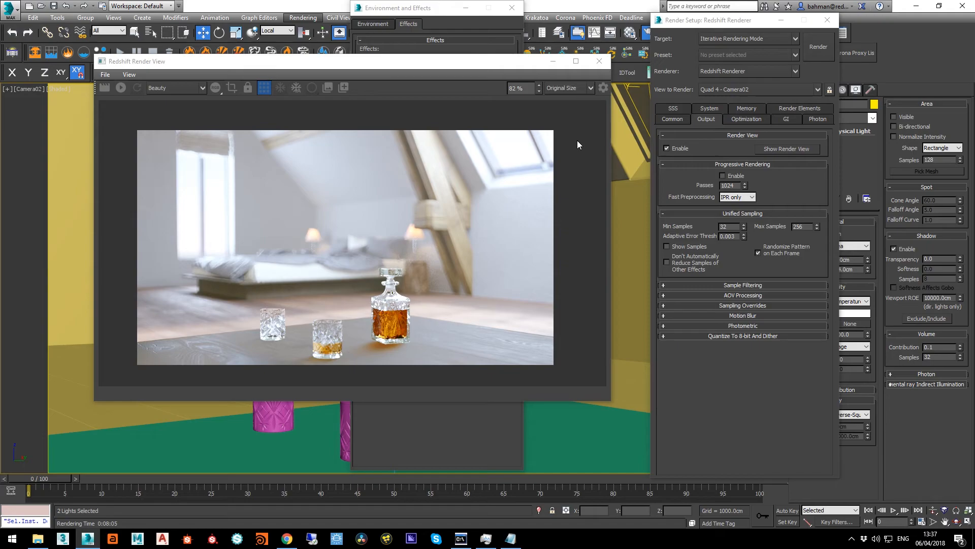
click(790, 119)
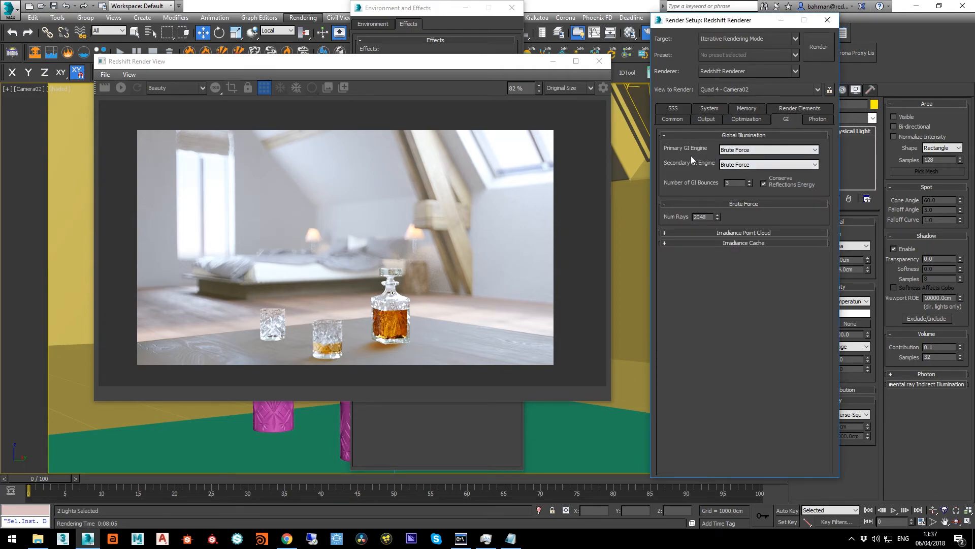
click(736, 165)
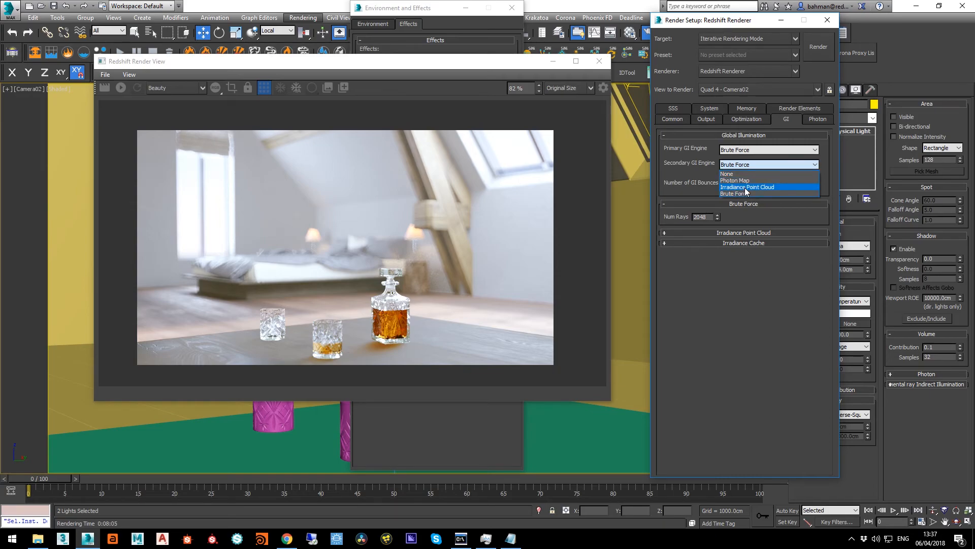
click(692, 178)
click(737, 152)
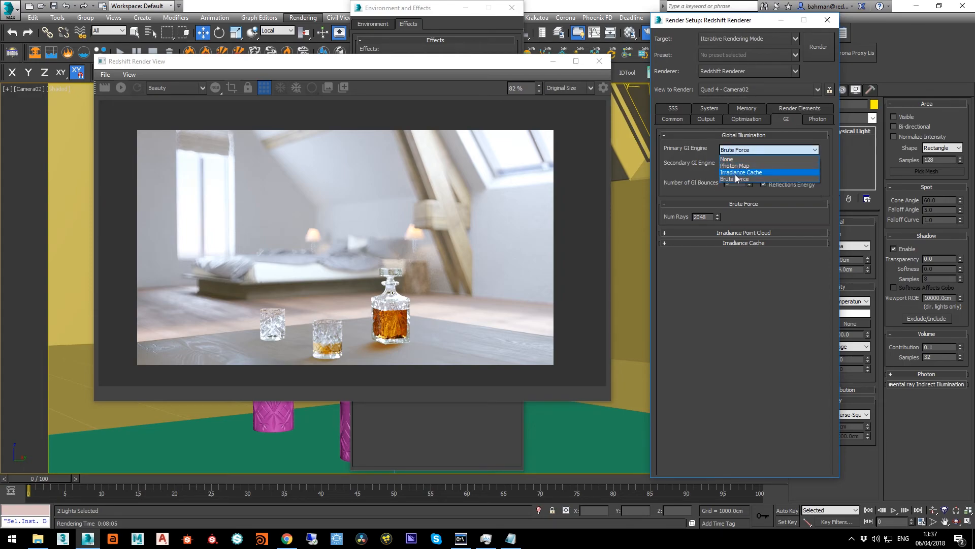
click(696, 176)
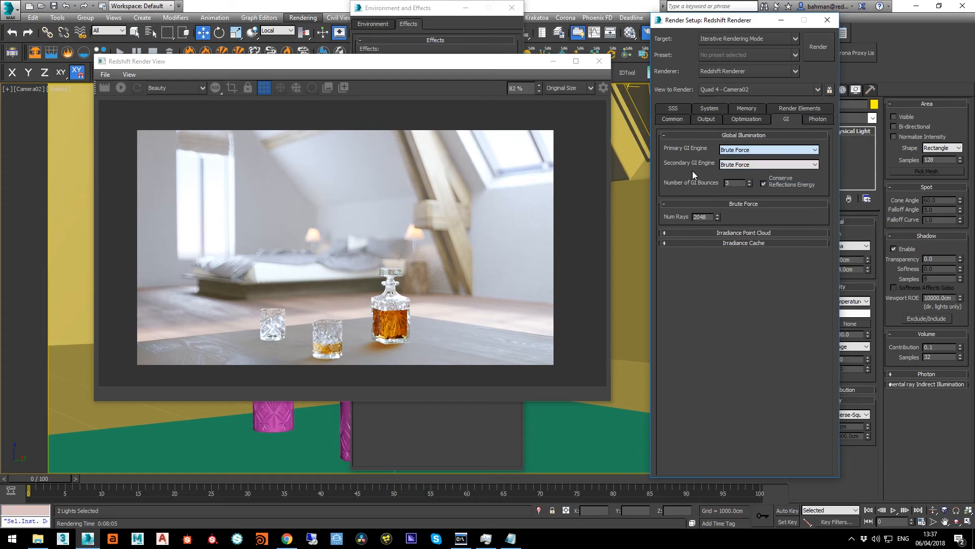
Set the primary GI engine to Irradiance Cache and the secondary GI engine to Irradiance Point Cloud
click(738, 151)
click(747, 173)
click(750, 165)
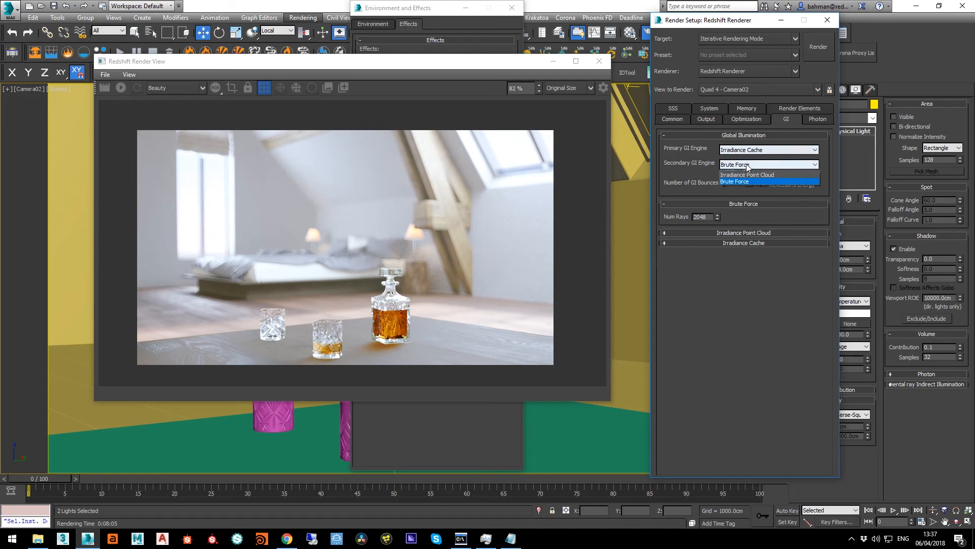
click(751, 188)
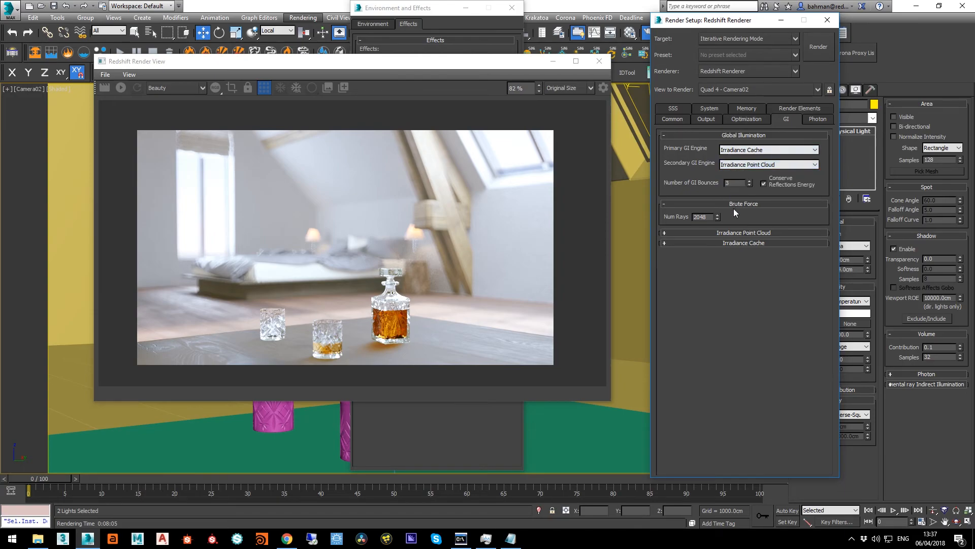
Review the Irradiance Point Cloud settings and the Irradiance Cache settings, collapsing each group after checking it
click(752, 232)
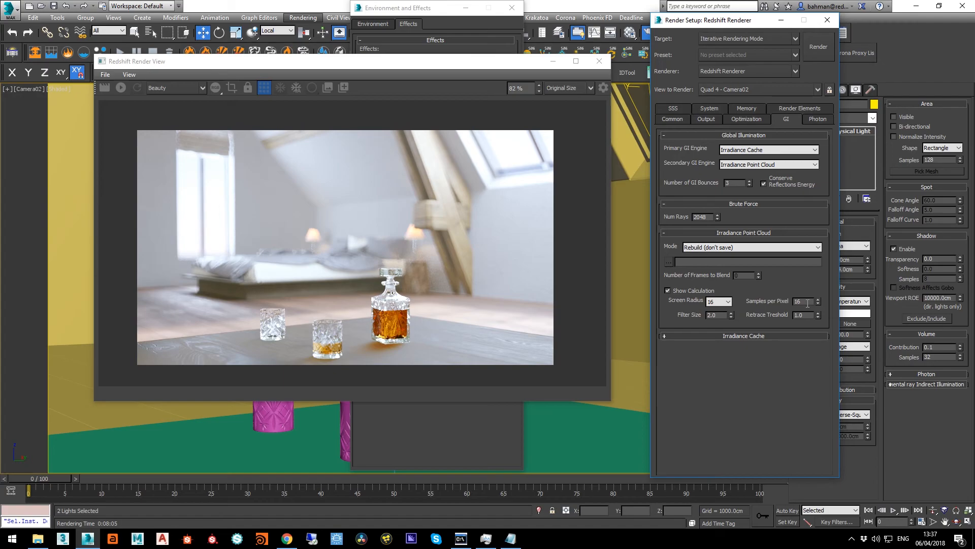
click(737, 235)
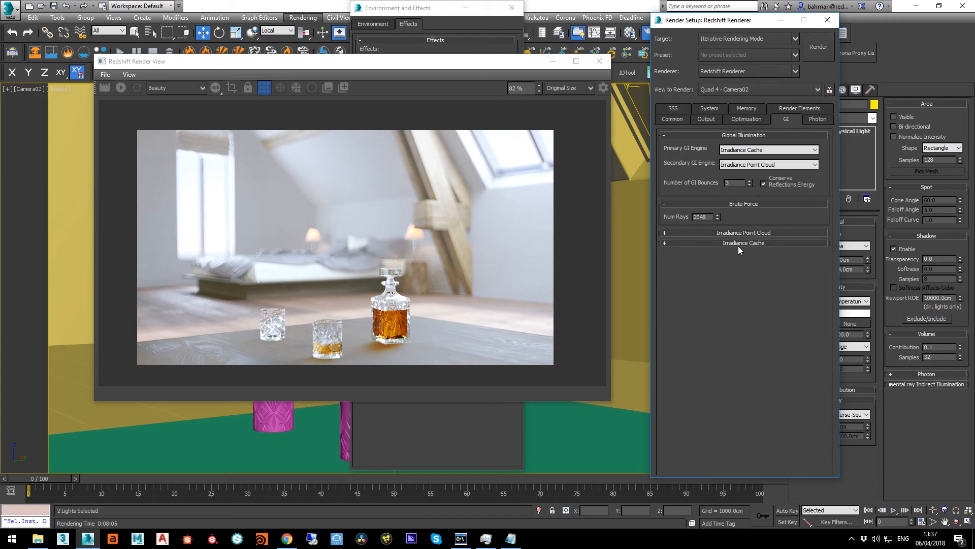
click(740, 244)
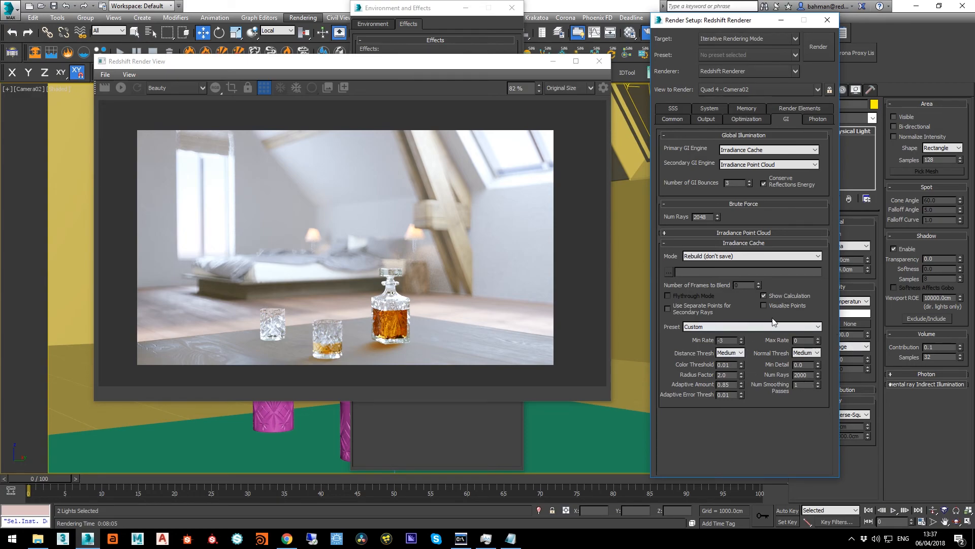
click(761, 243)
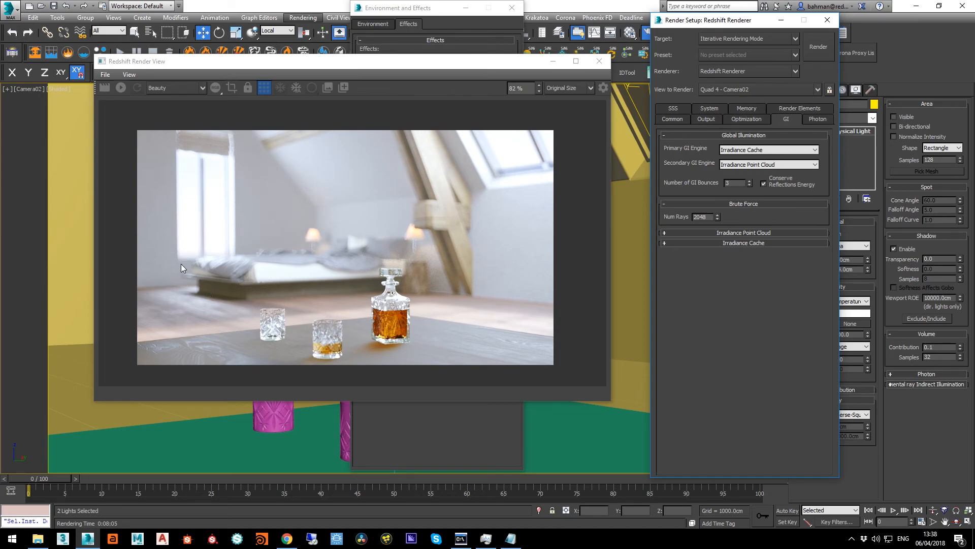
Inspect the finished render up close for remaining noise in the blurred background around the lamps and decanter
scroll(417, 264, up, 4)
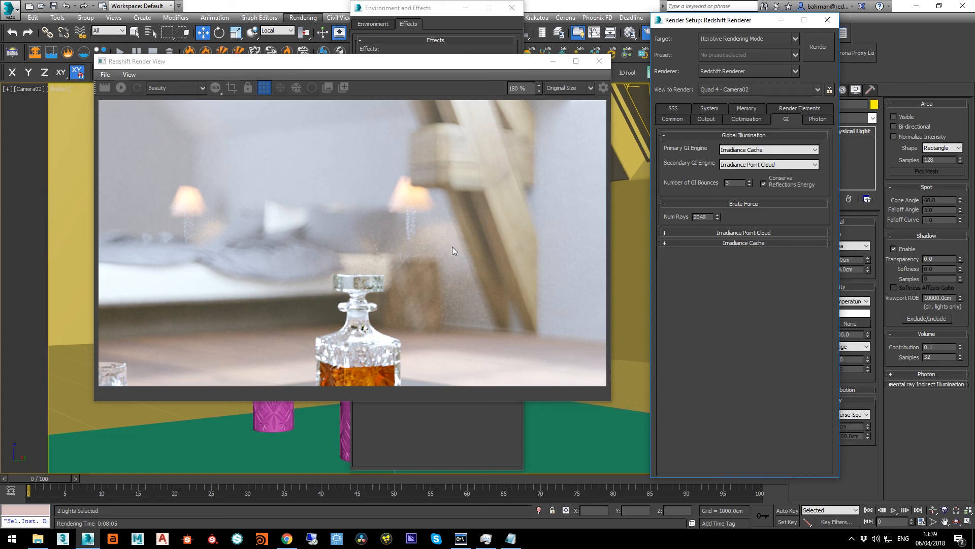
scroll(355, 277, down, 6)
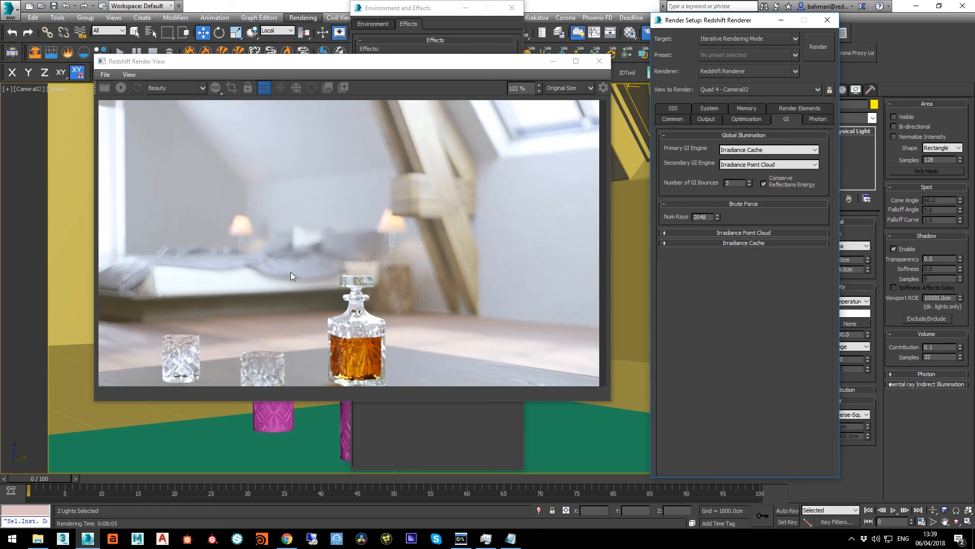
middle_drag(294, 271, 357, 259)
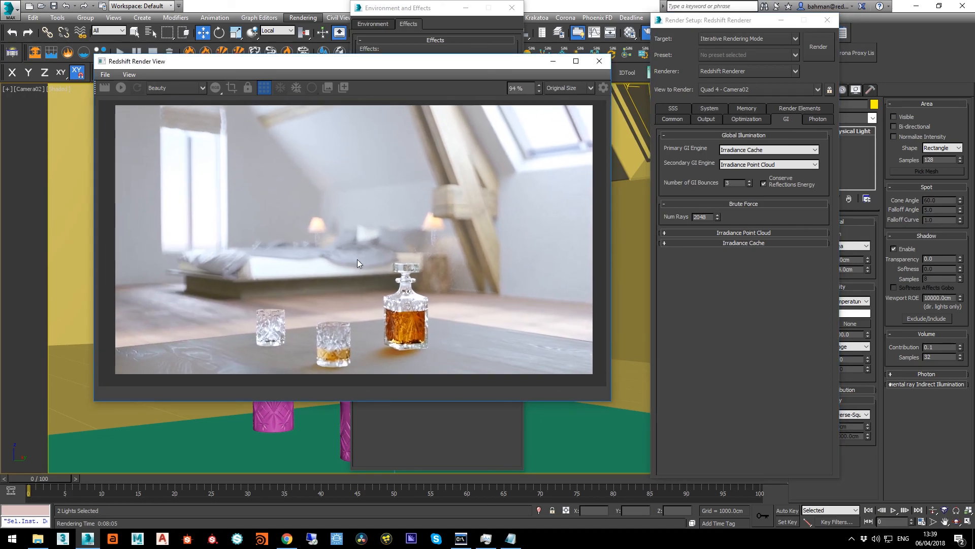